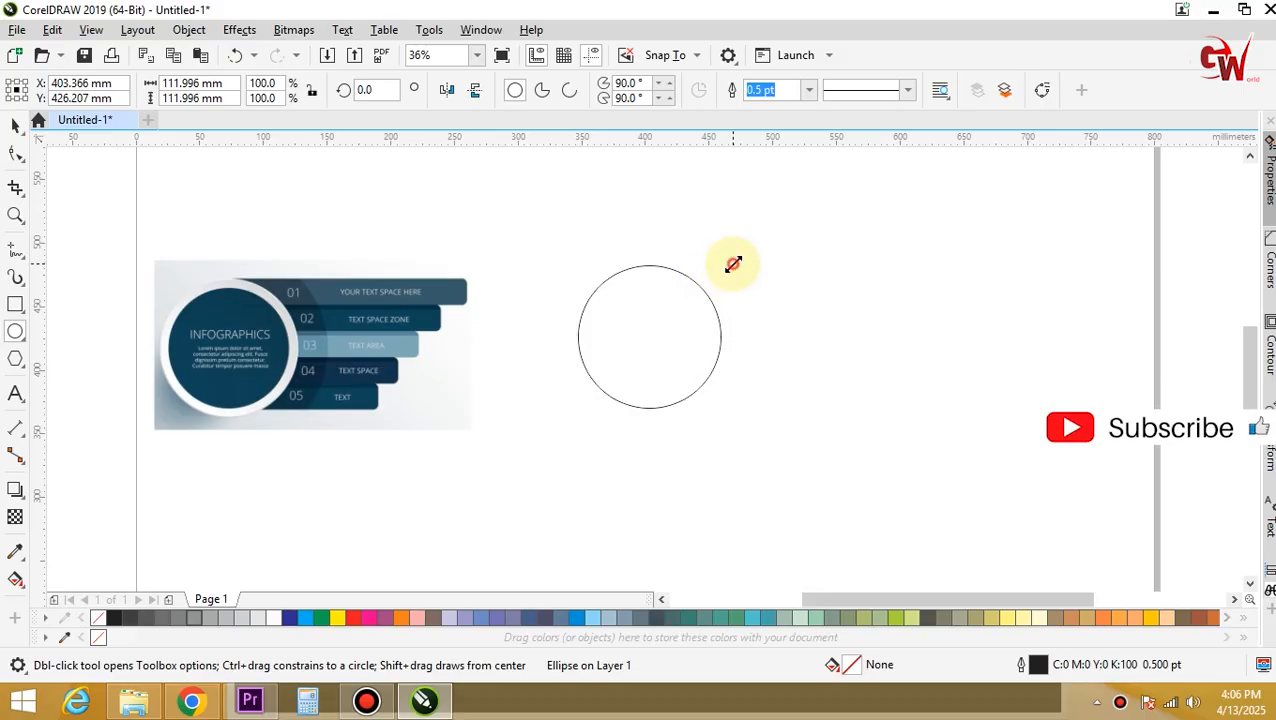
- Add a concentric inner circle about 94 mm wide and fill it with the dark blue sampled from the reference infographic's circle
{"action": "left_click_drag", "start_coordinate": [733, 264], "coordinate": [749, 276]}
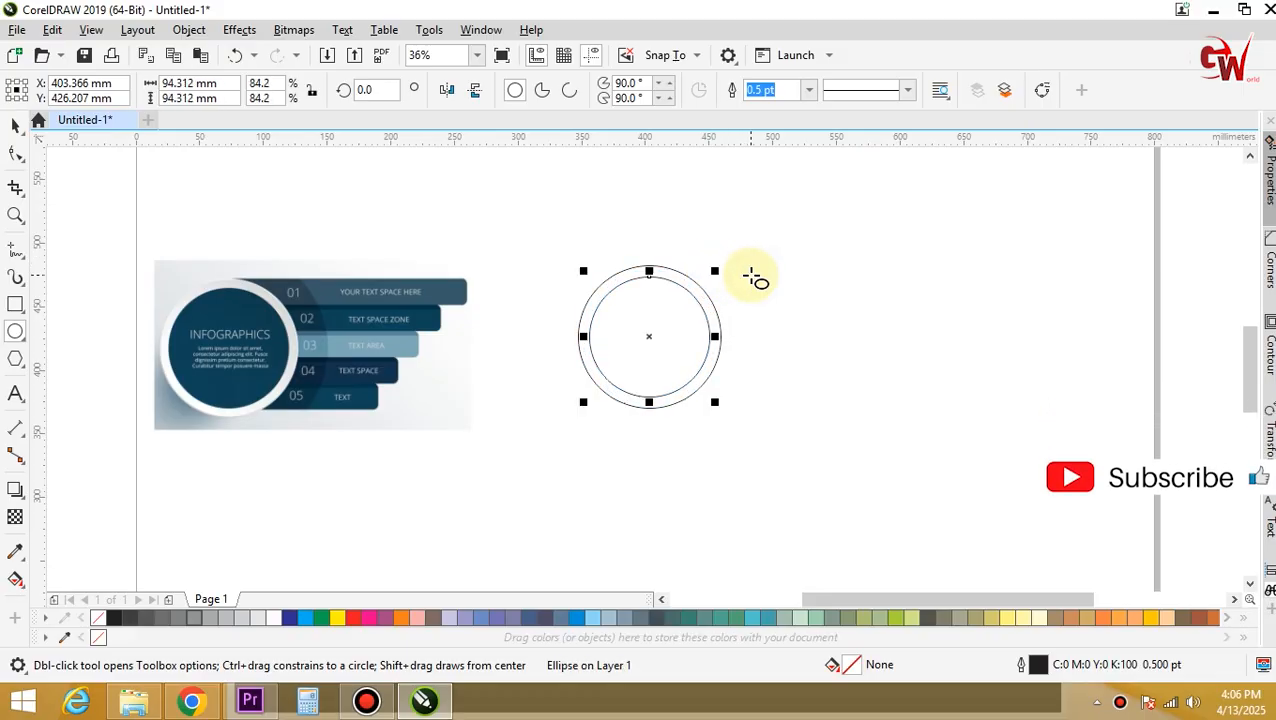
{"action": "left_click", "coordinate": [17, 552]}
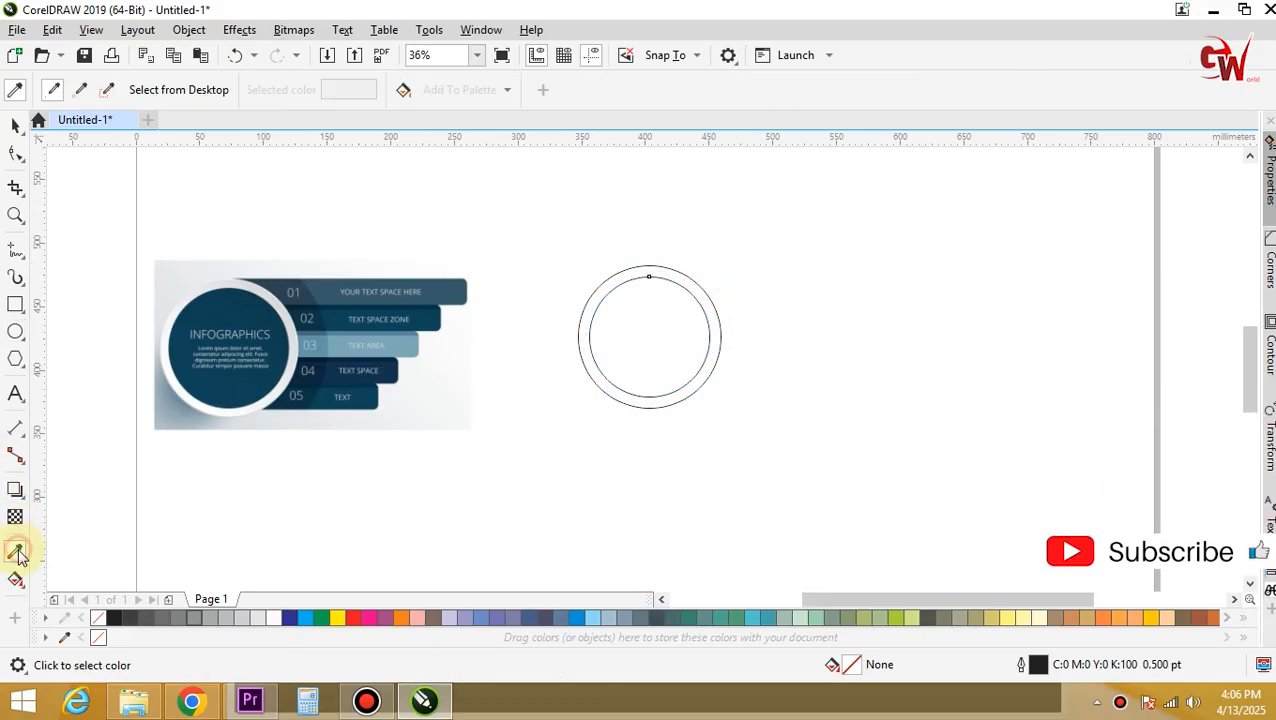
{"action": "left_click", "coordinate": [235, 388]}
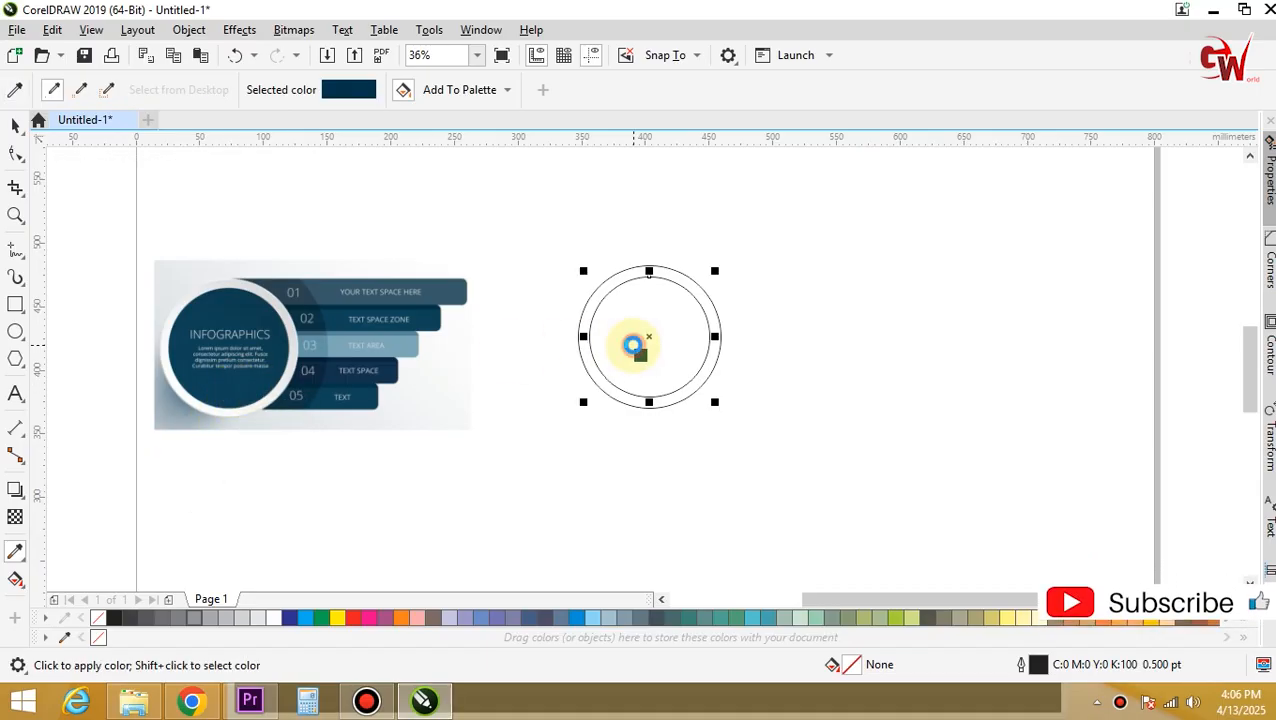
{"action": "left_click", "coordinate": [633, 345]}
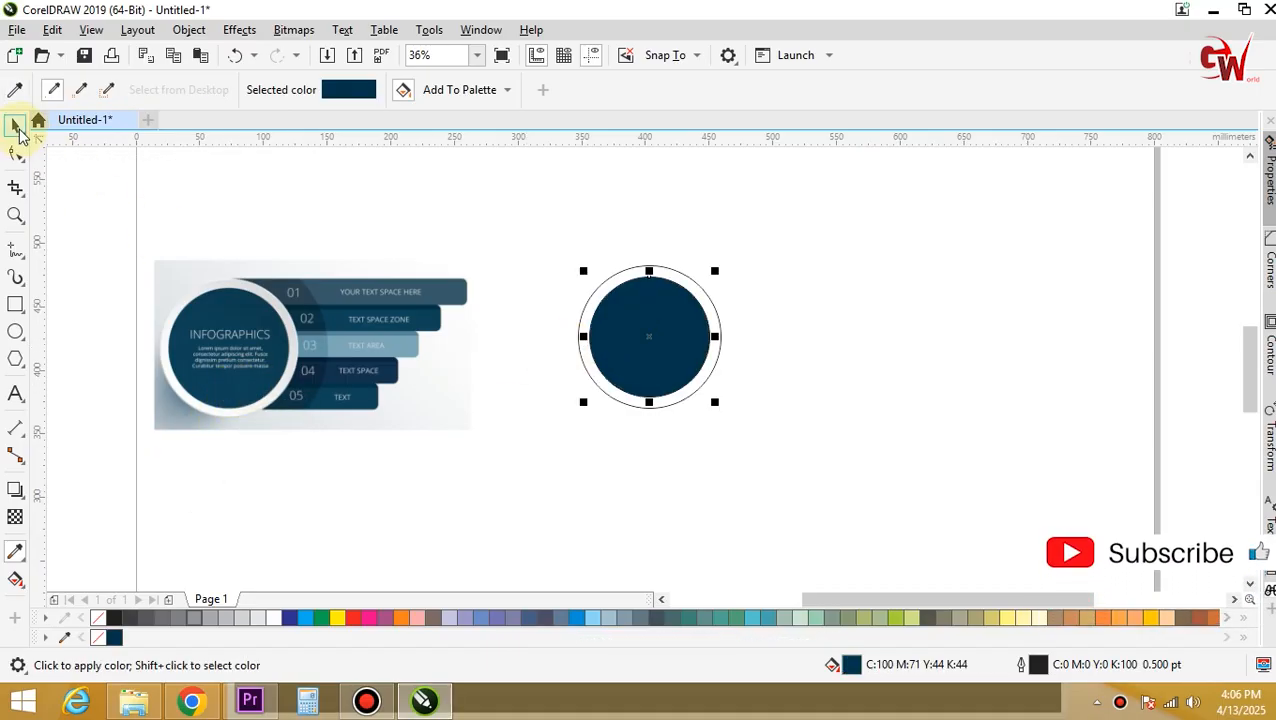
{"action": "left_click", "coordinate": [16, 125]}
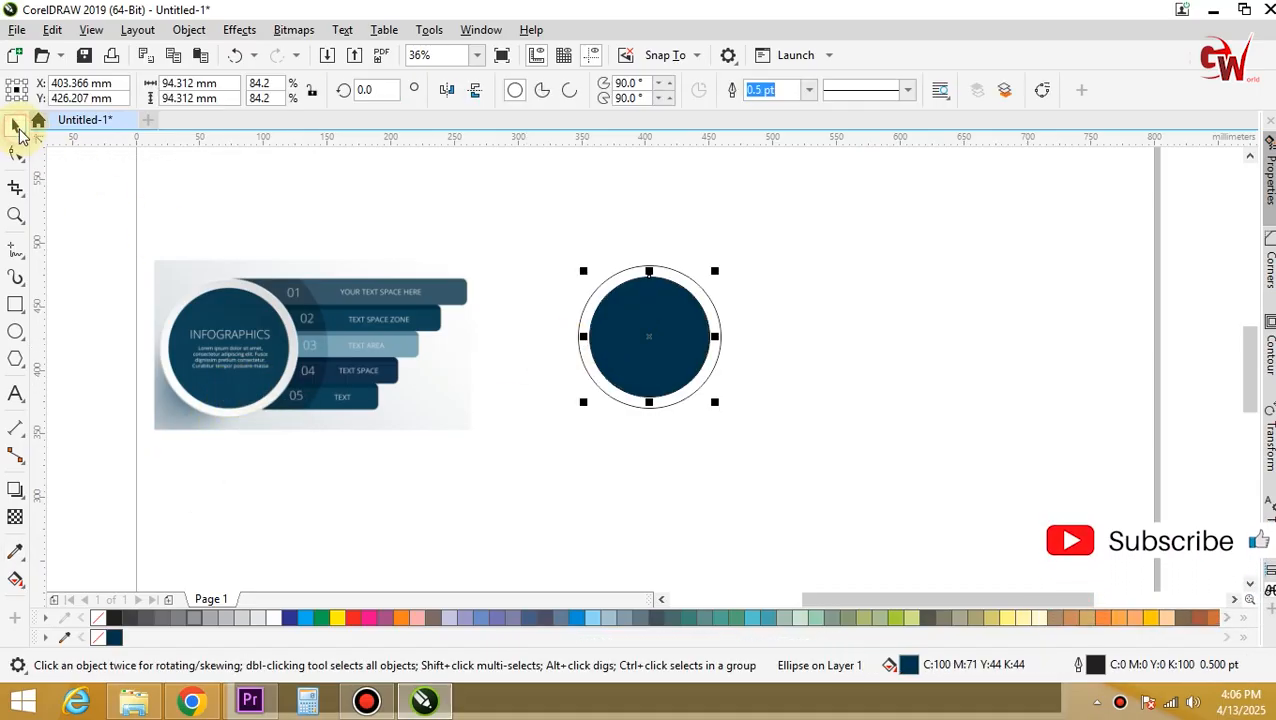
- Apply a horizontal light grey to white fountain fill to the outer circle
{"action": "left_click", "coordinate": [15, 588]}
{"action": "left_click", "coordinate": [63, 580]}
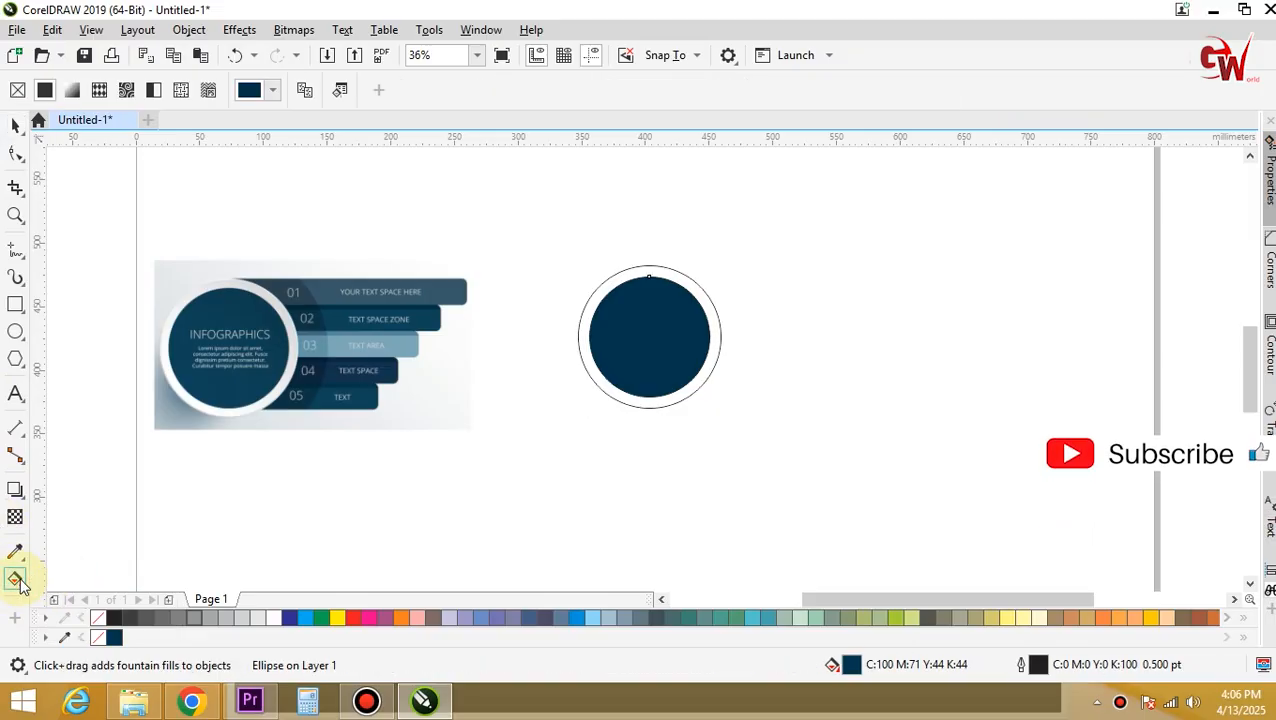
{"action": "left_click", "coordinate": [17, 584]}
{"action": "left_click", "coordinate": [85, 585]}
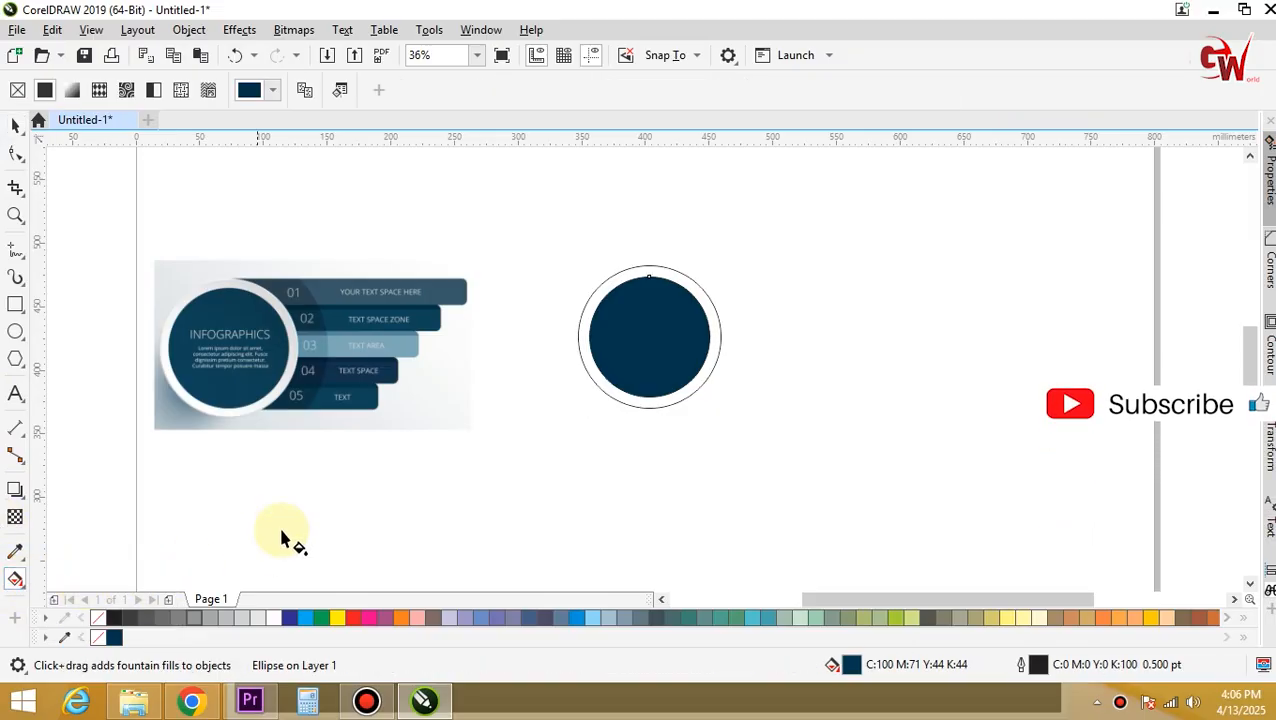
{"action": "left_click", "coordinate": [637, 405]}
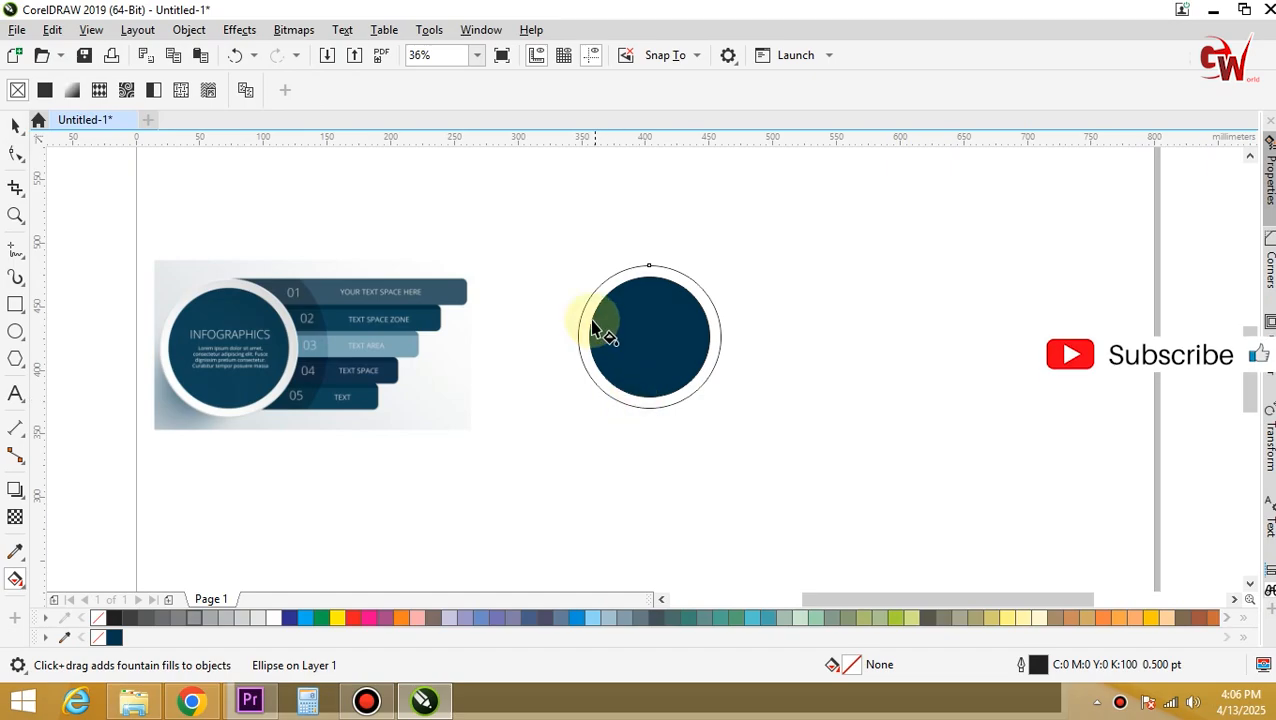
{"action": "left_click_drag", "start_coordinate": [581, 313], "coordinate": [718, 316]}
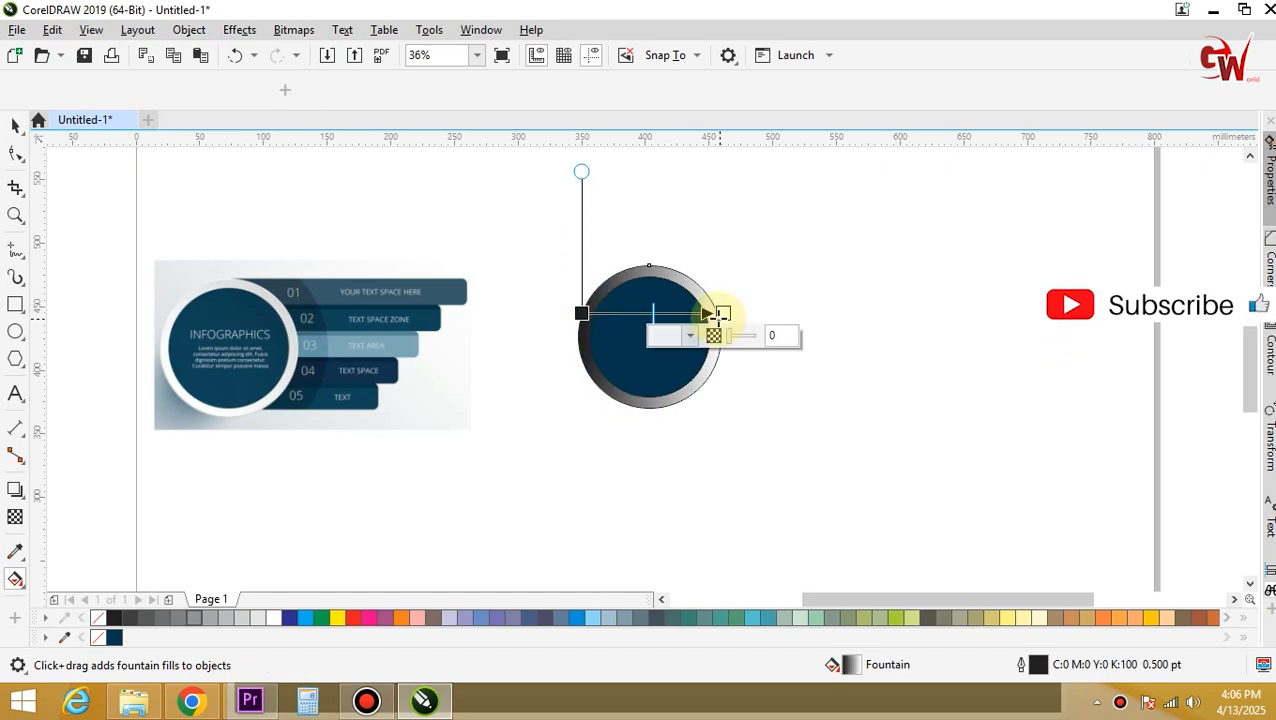
{"action": "left_click", "coordinate": [581, 314]}
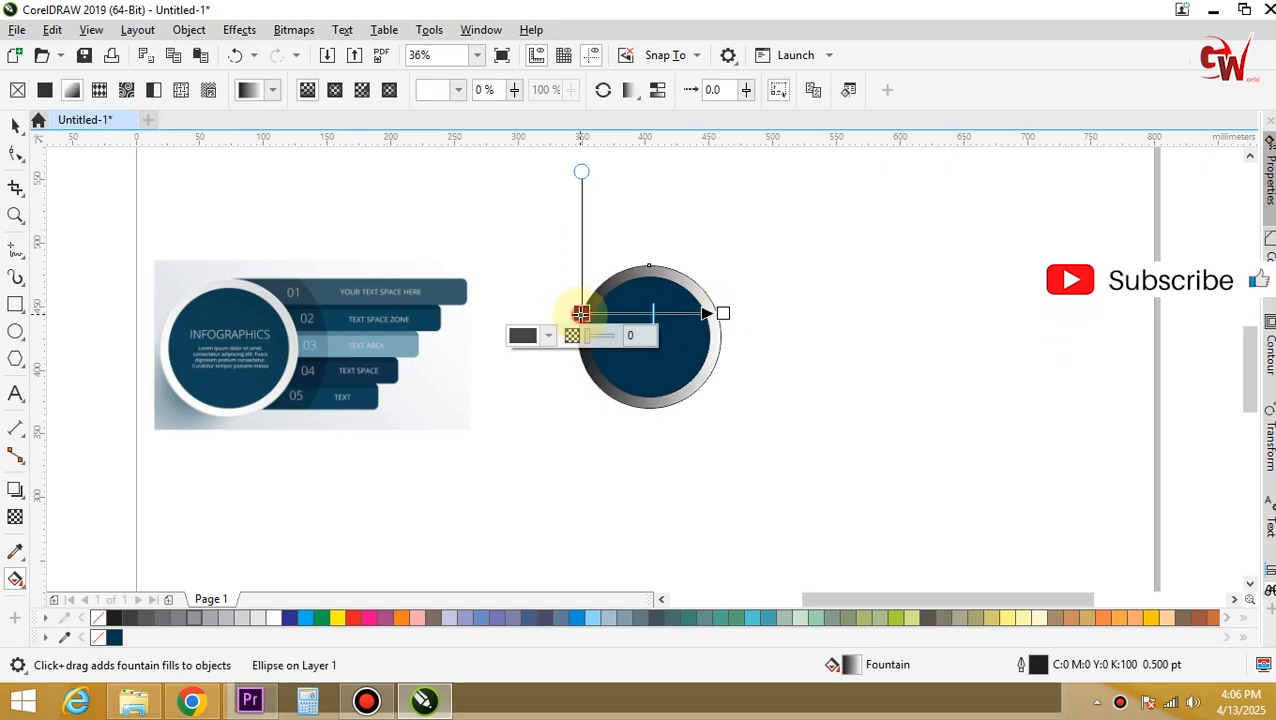
{"action": "left_click", "coordinate": [226, 618]}
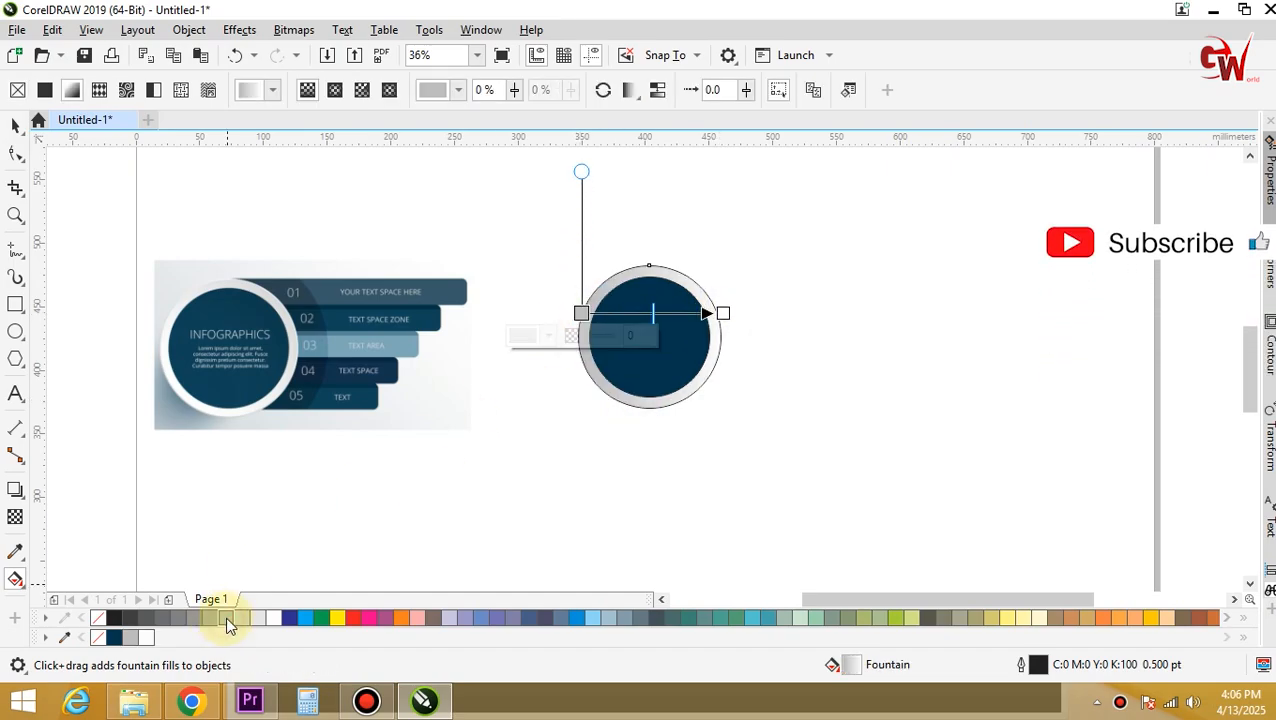
{"action": "left_click", "coordinate": [16, 127]}
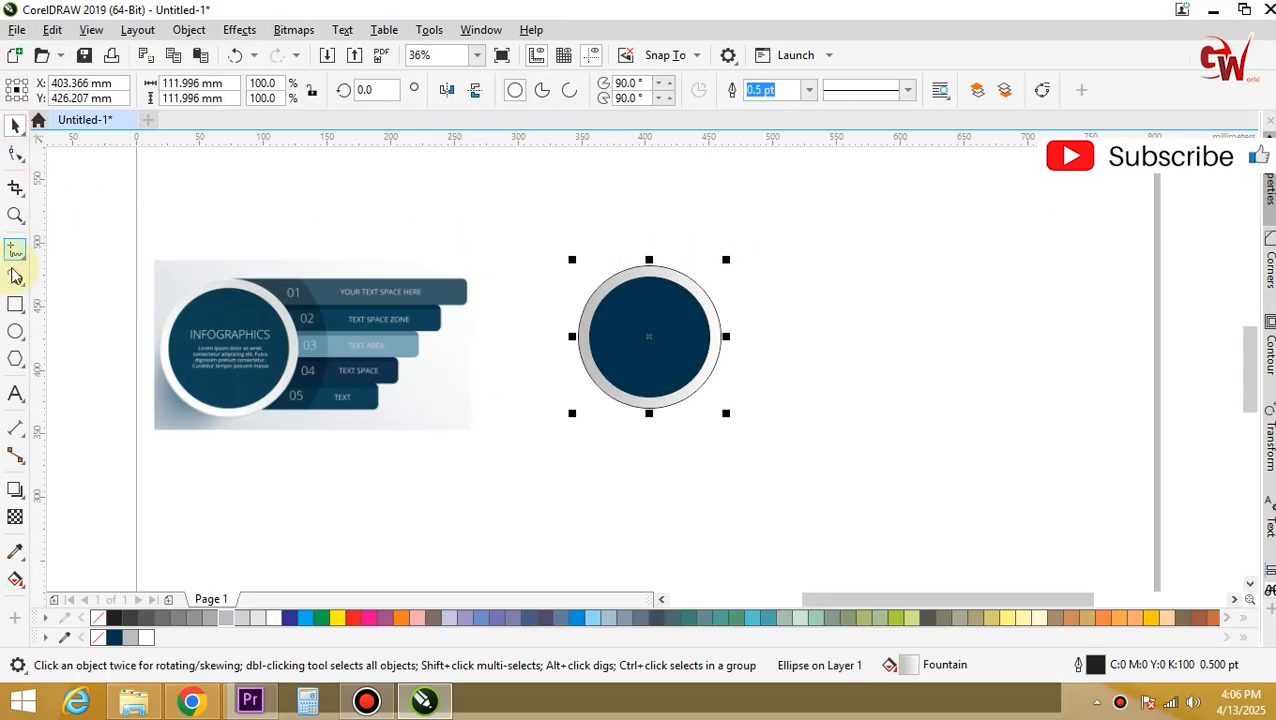
- Draw a rectangle about 222 × 33 mm extending right from the circle's top centre and round its right corners about 8.1 mm
{"action": "left_click", "coordinate": [15, 307]}
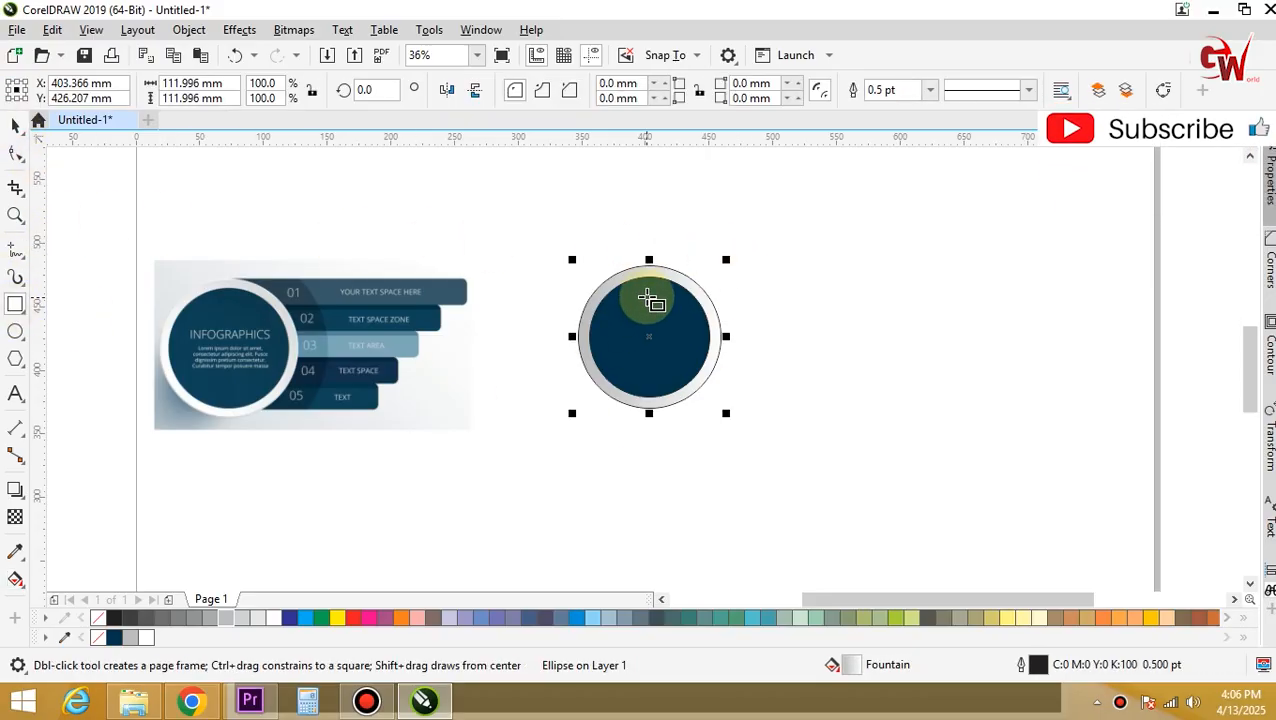
{"action": "left_click_drag", "start_coordinate": [650, 264], "coordinate": [936, 312]}
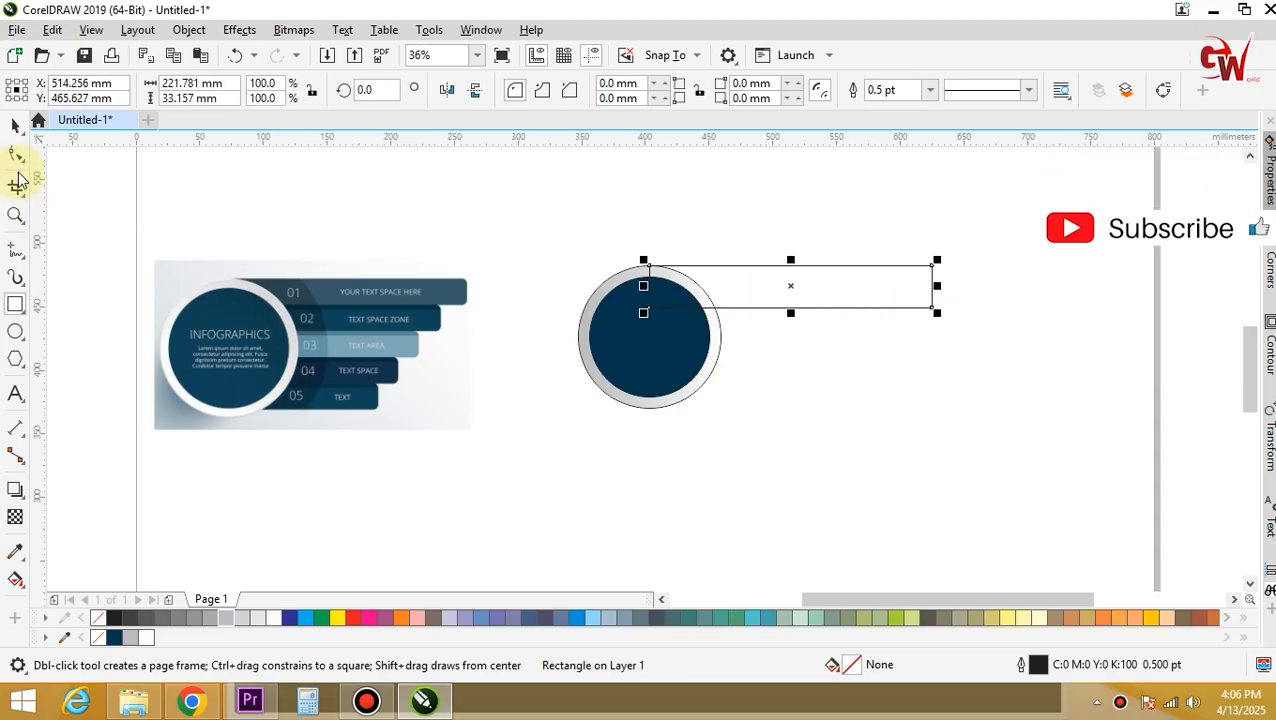
{"action": "left_click", "coordinate": [16, 156]}
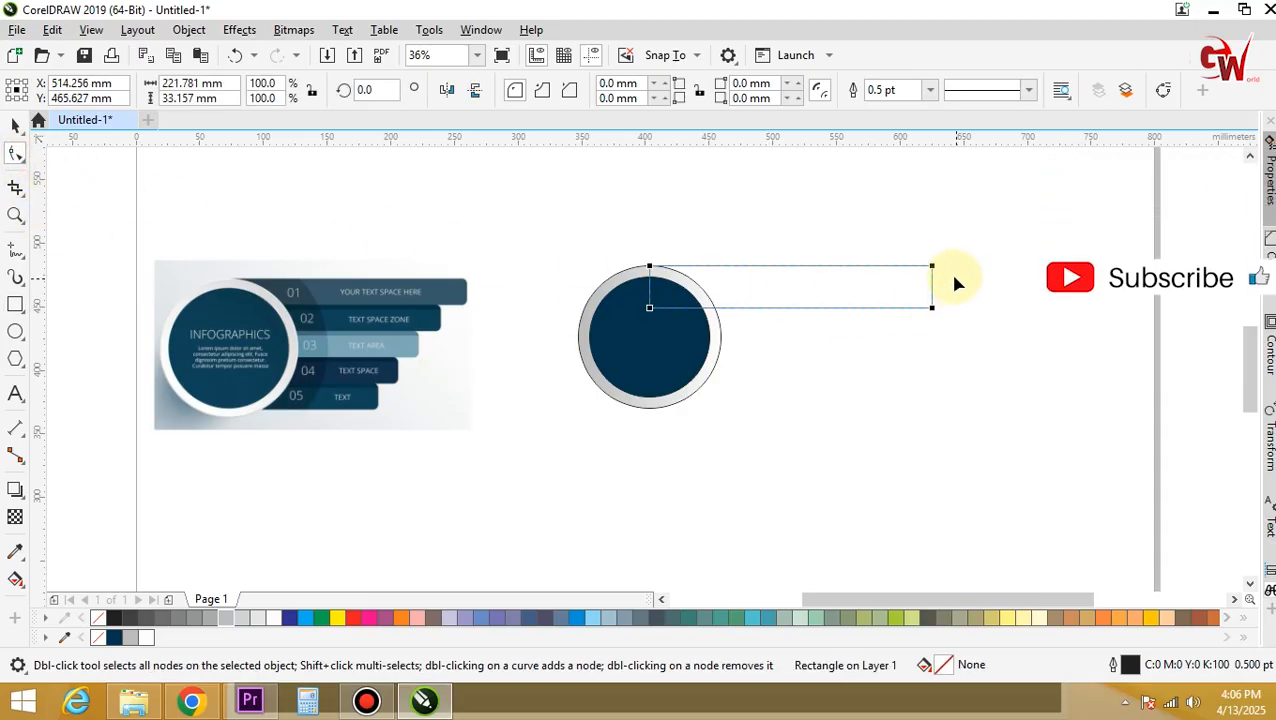
{"action": "left_click_drag", "start_coordinate": [932, 267], "coordinate": [912, 325]}
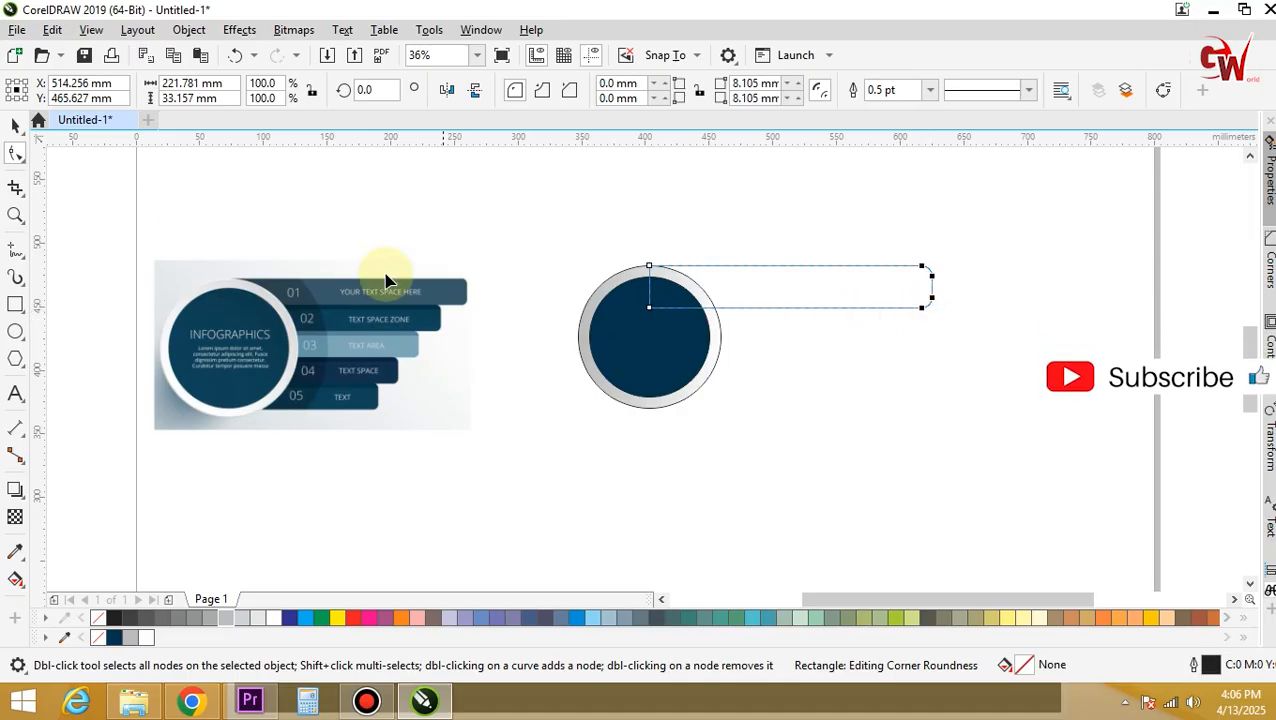
{"action": "left_click", "coordinate": [14, 128]}
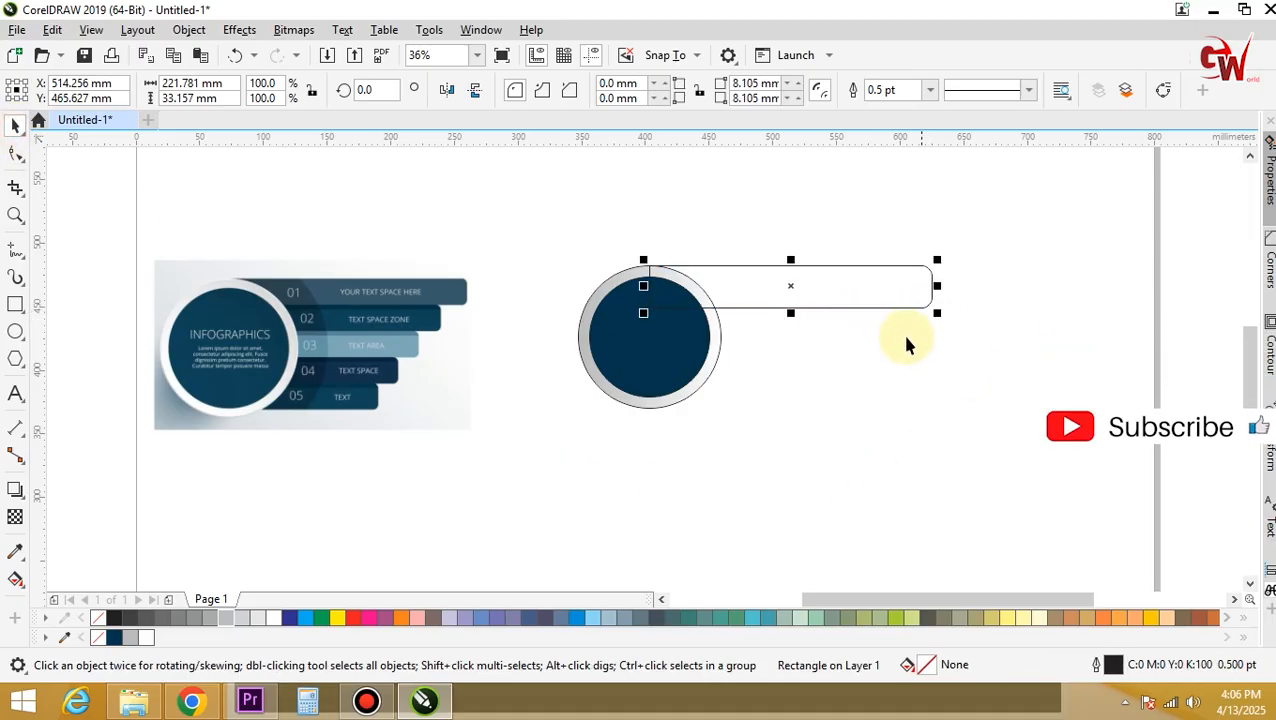
- Duplicate the rounded bar directly beneath itself and repeat the duplication to build a stack of five bars
{"action": "left_click_drag", "start_coordinate": [872, 264], "coordinate": [875, 308]}
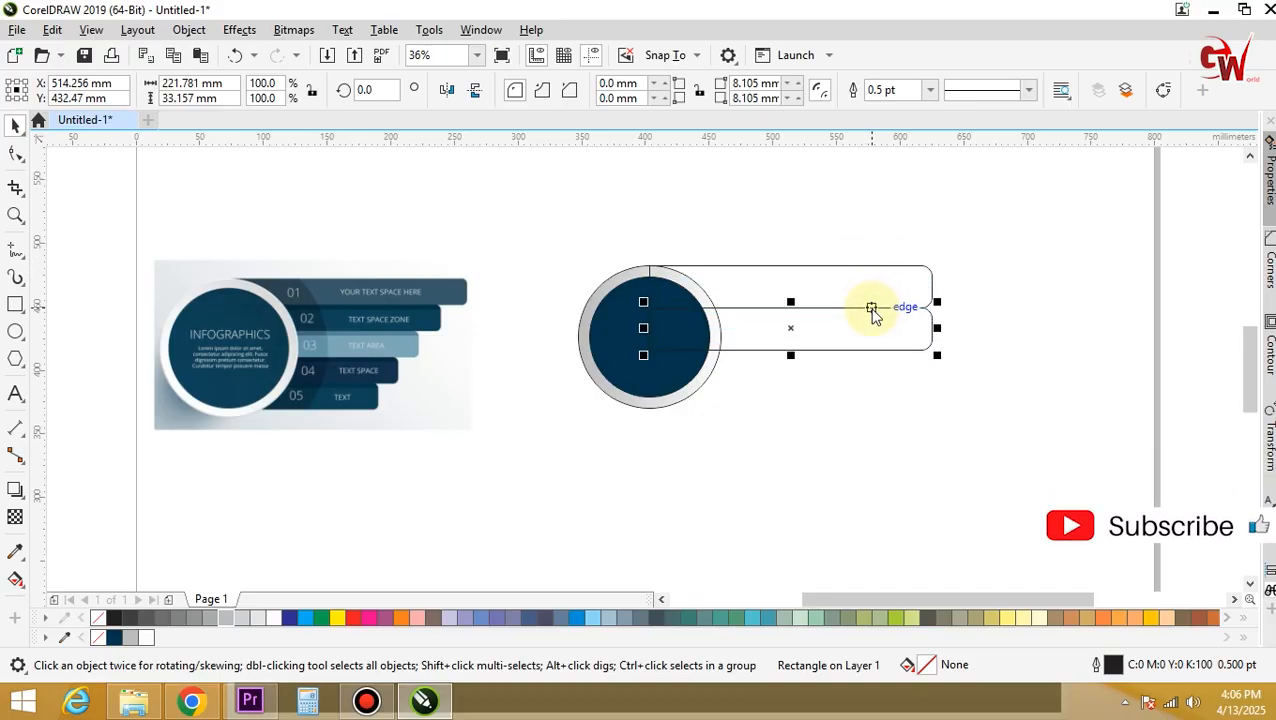
{"action": "key", "text": "ctrl+e"}
{"action": "left_click", "coordinate": [1222, 651]}
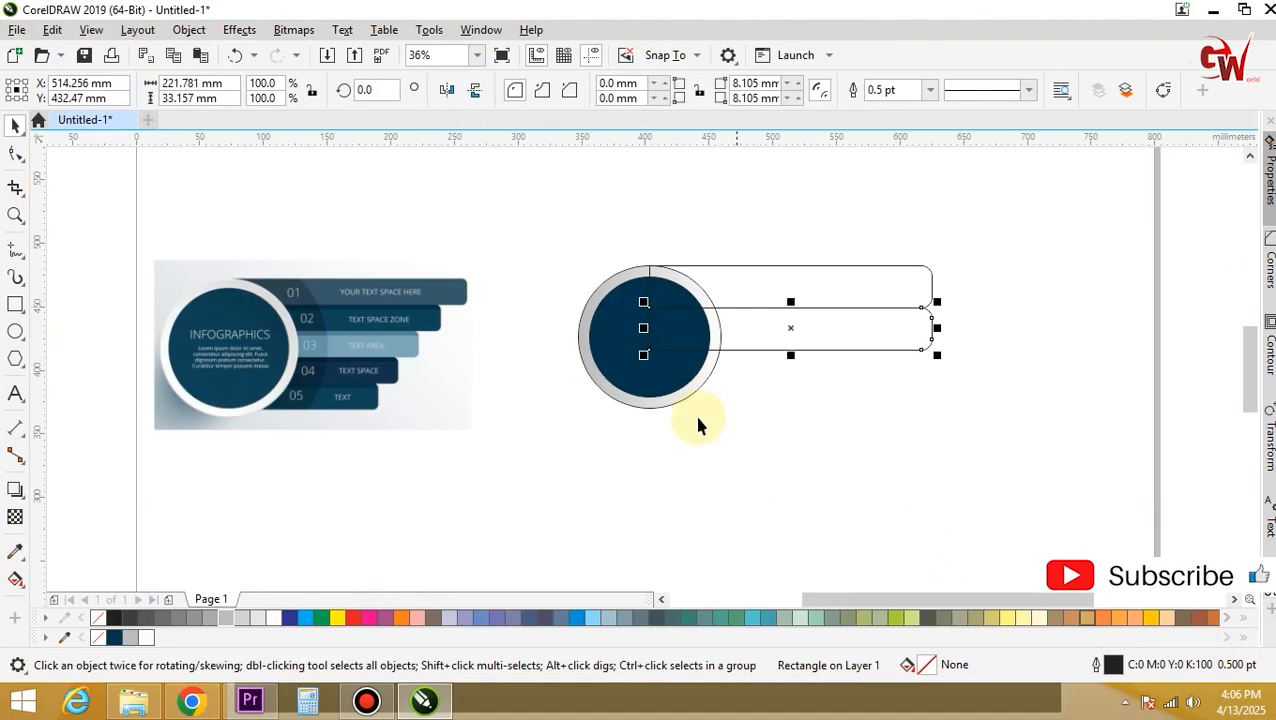
{"action": "left_click", "coordinate": [52, 29]}
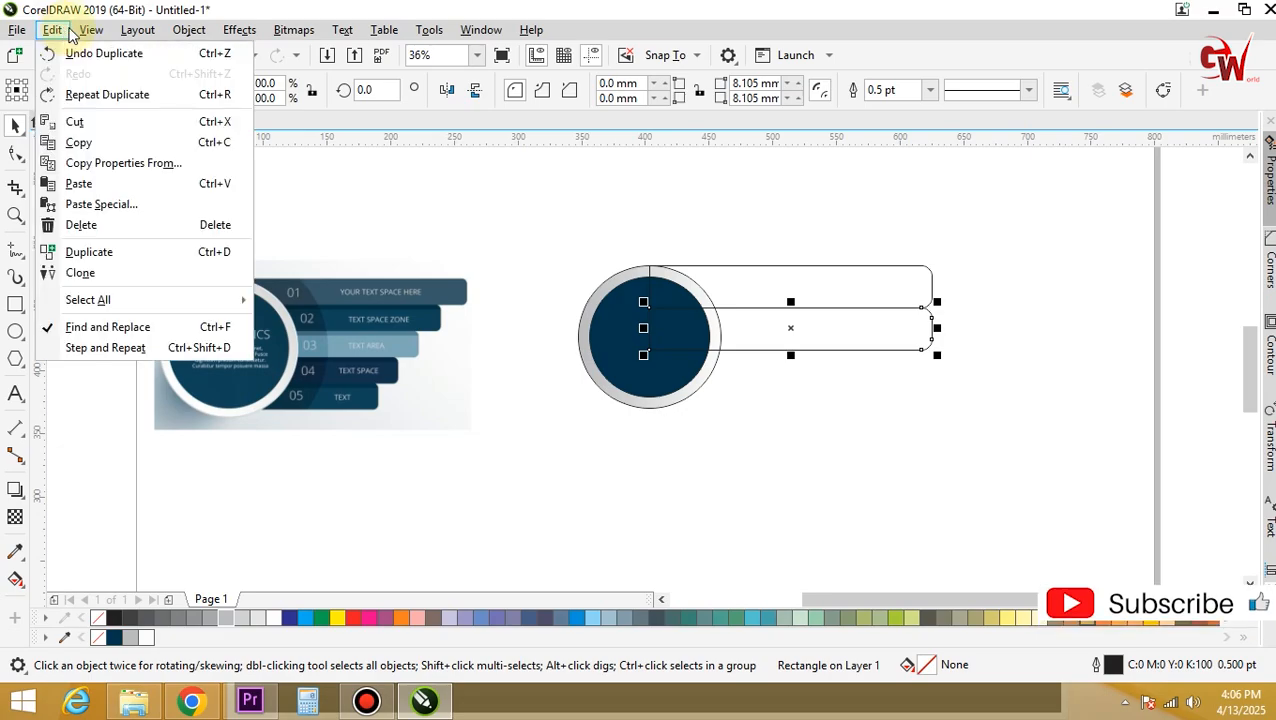
{"action": "left_click", "coordinate": [203, 97]}
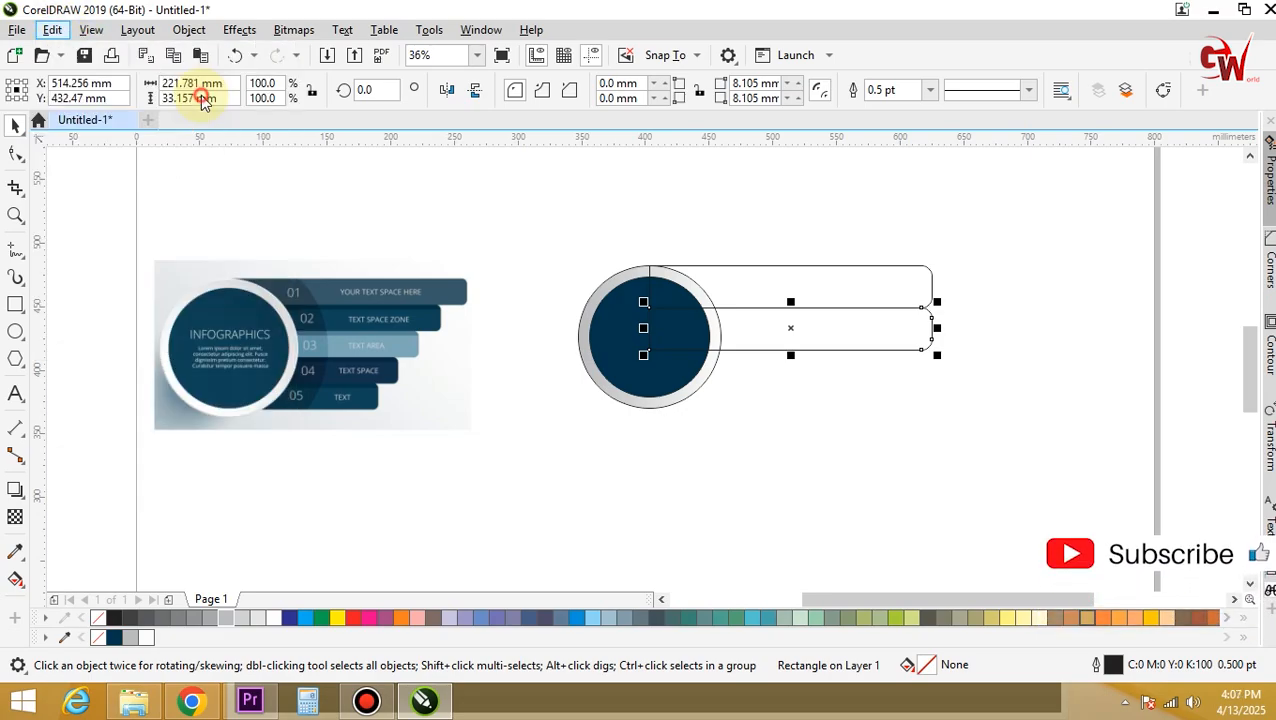
{"action": "key", "text": "ctrl+r"}
{"action": "key", "text": "ctrl+r"}
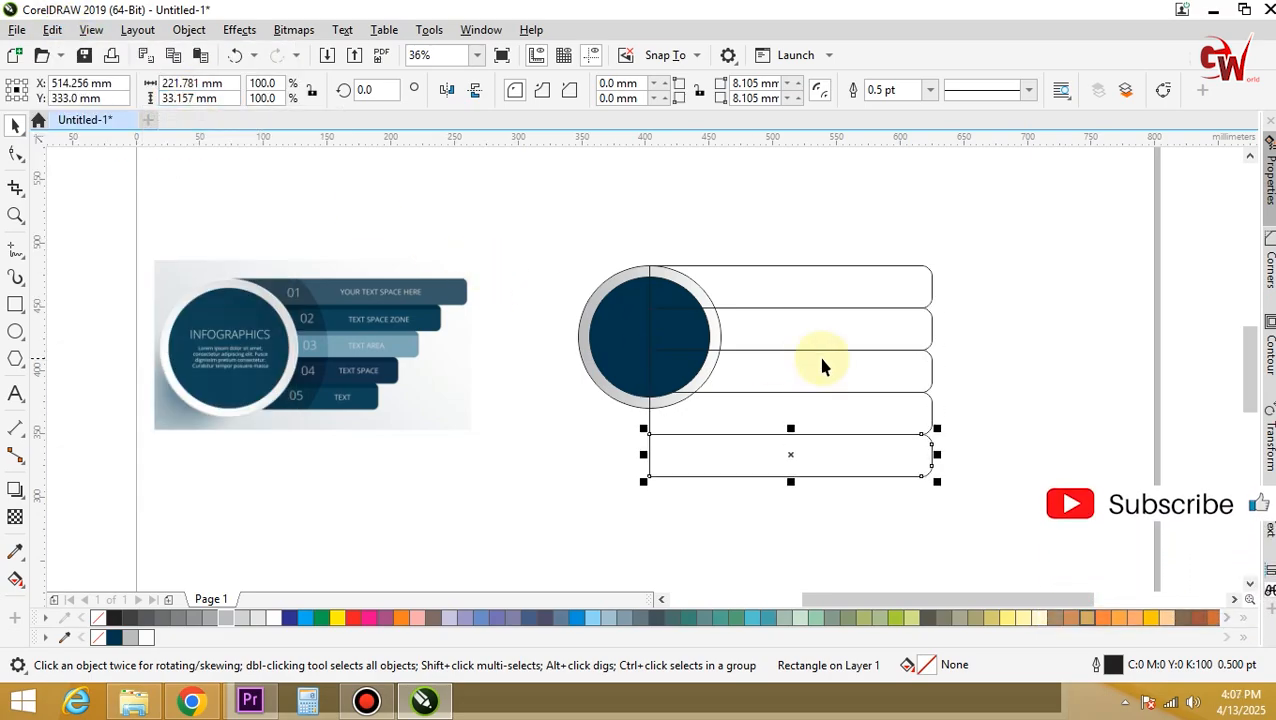
- Compress the stack of five bars vertically to about 103 mm so it fits the circle's height
{"action": "left_click_drag", "start_coordinate": [932, 215], "coordinate": [820, 524]}
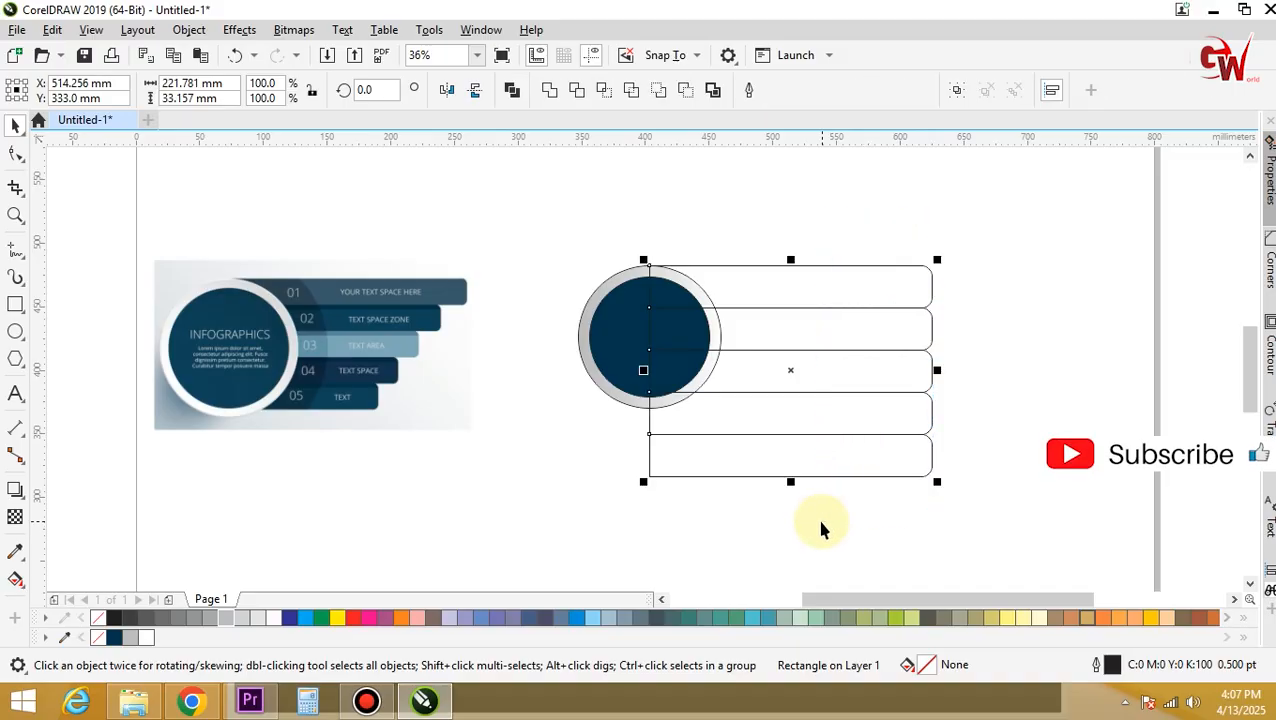
{"action": "left_click_drag", "start_coordinate": [791, 478], "coordinate": [808, 405]}
{"action": "left_click", "coordinate": [995, 423]}
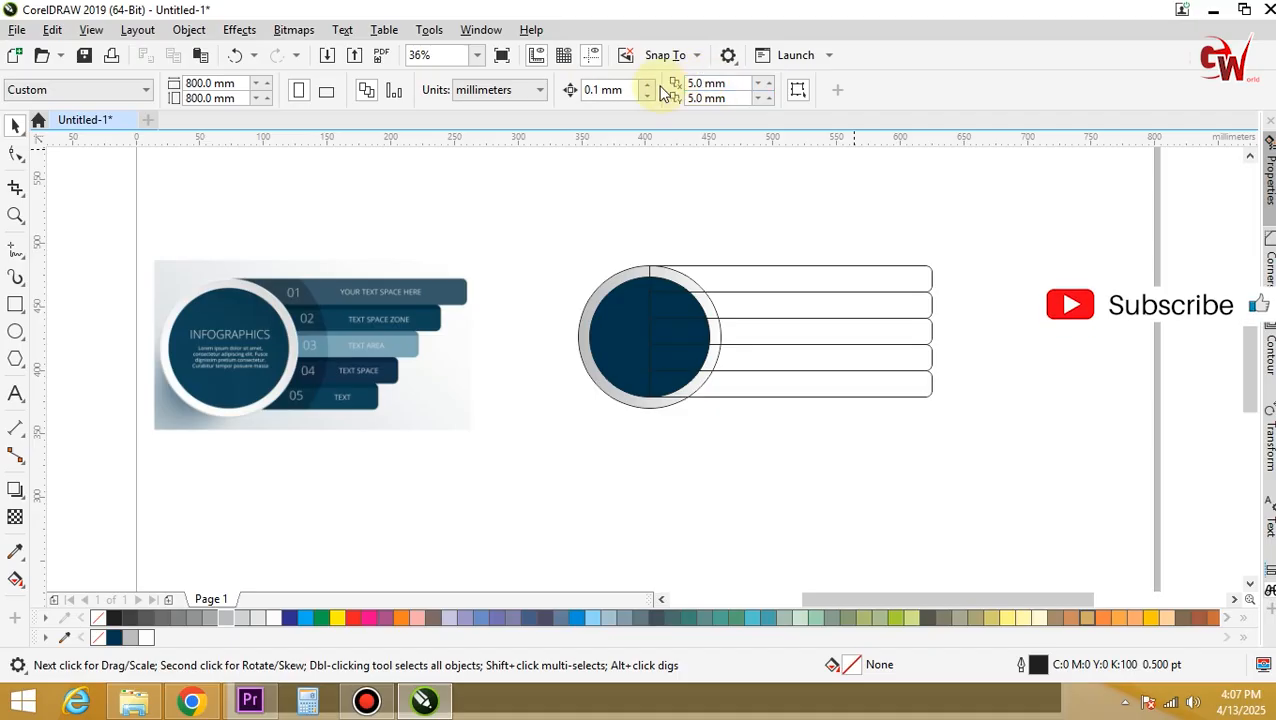
{"action": "type", "text": "2"}
{"action": "key", "text": "Return"}
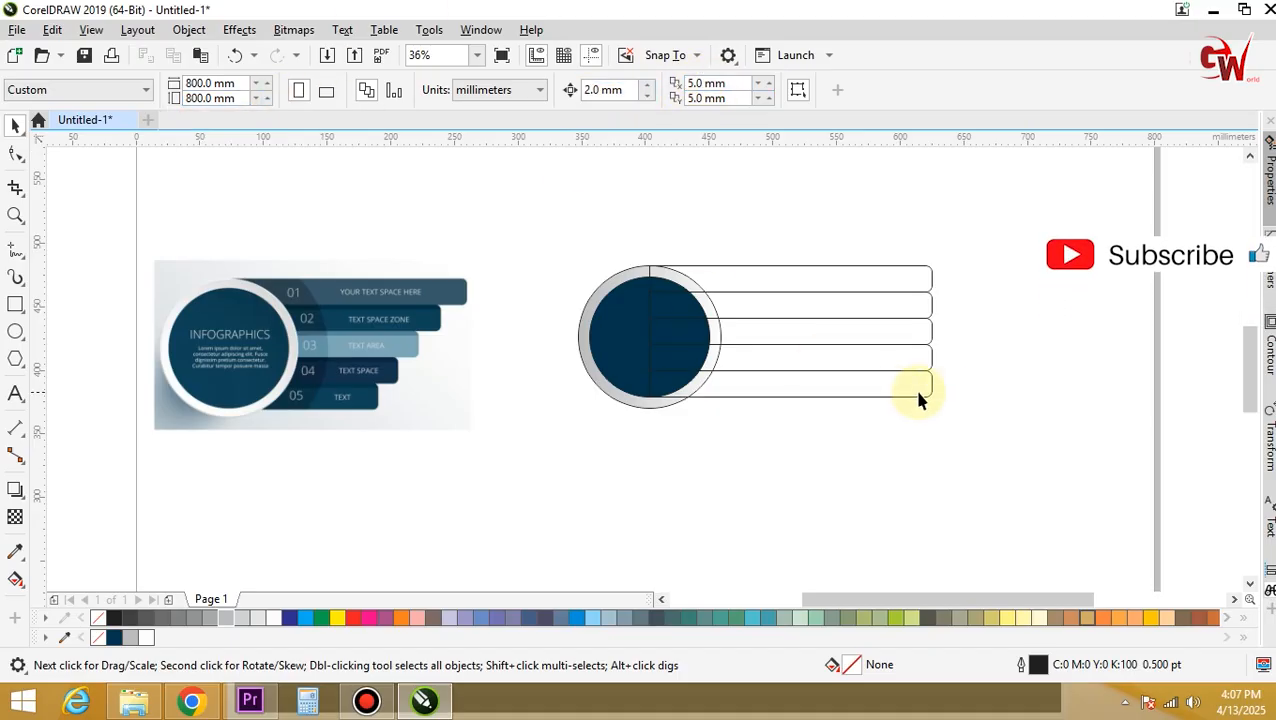
{"action": "left_click_drag", "start_coordinate": [872, 462], "coordinate": [875, 456]}
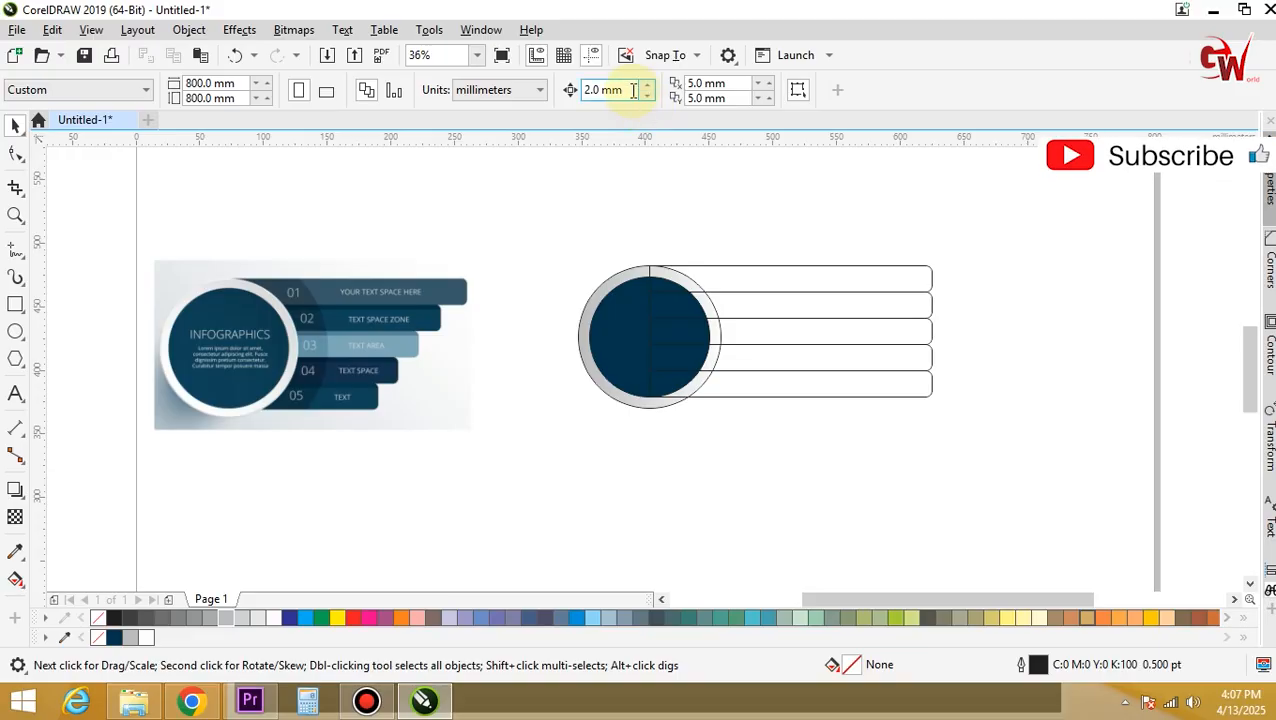
- Set the nudge distance to 10 mm and shift the lower bars left so each sits 10 mm behind the one above
{"action": "type", "text": "10"}
{"action": "key", "text": "Return"}
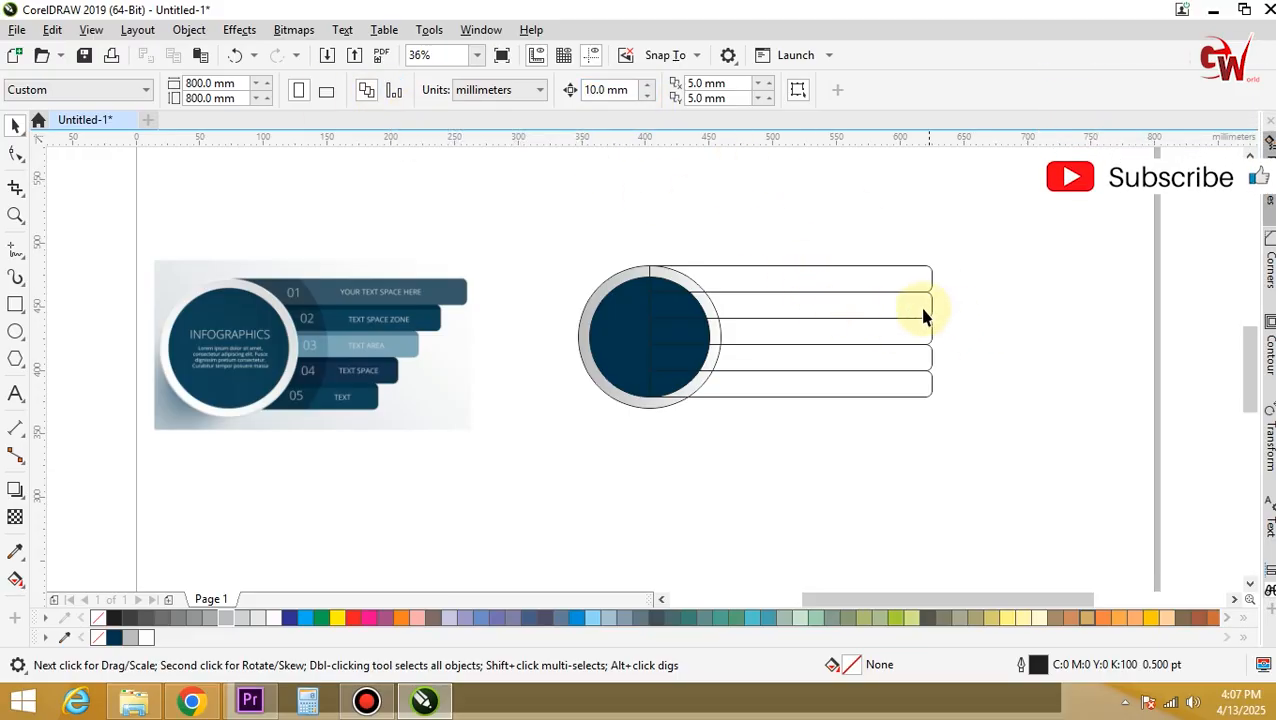
{"action": "left_click_drag", "start_coordinate": [928, 388], "coordinate": [946, 424]}
{"action": "left_click_drag", "start_coordinate": [934, 327], "coordinate": [843, 443]}
{"action": "key", "text": "Left"}
{"action": "left_click_drag", "start_coordinate": [928, 378], "coordinate": [829, 450]}
{"action": "key", "text": "Left"}
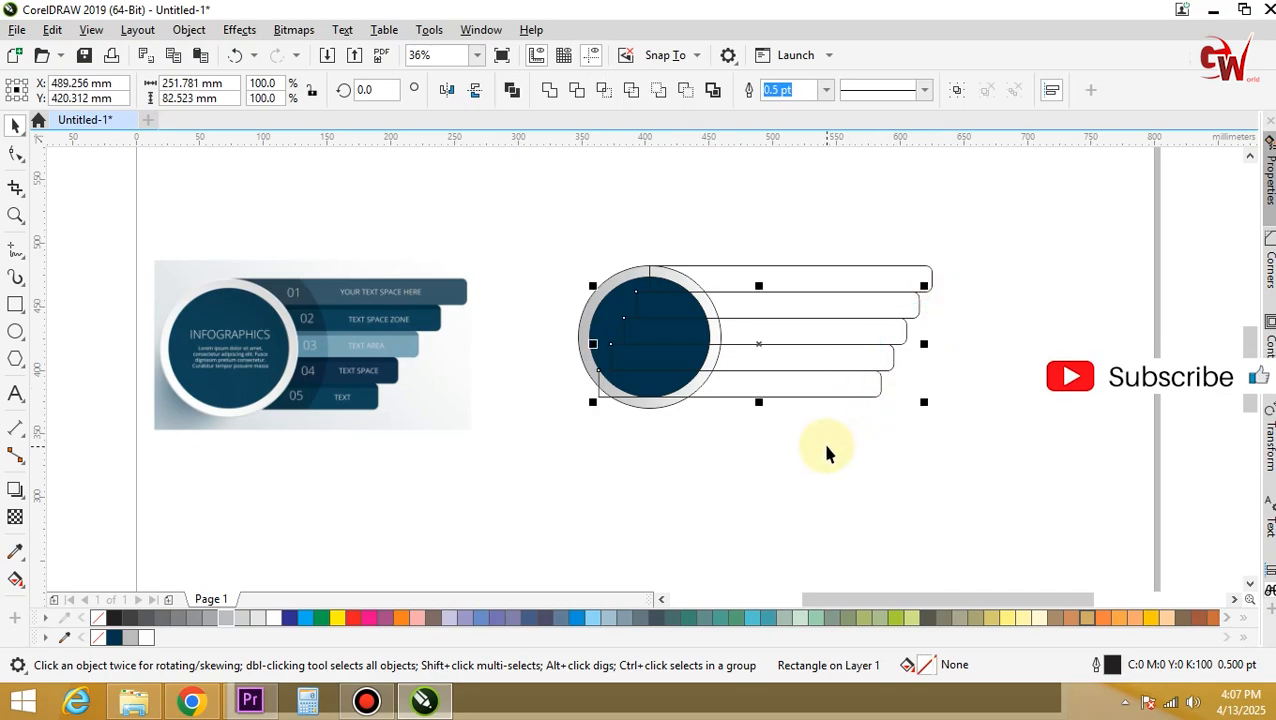
- Nudge the lower four bars further left so each is offset 20 mm from the bar above
{"action": "key", "text": "Left"}
{"action": "left_click", "coordinate": [943, 342]}
{"action": "left_click", "coordinate": [882, 344]}
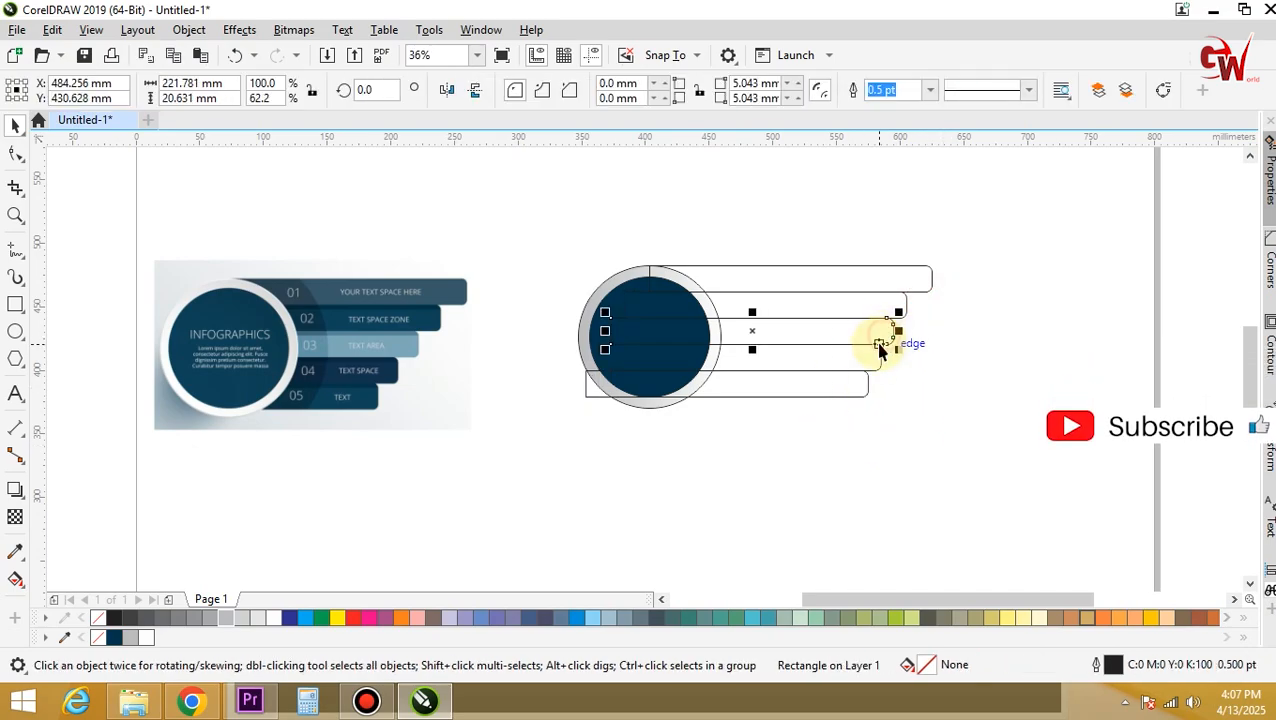
{"action": "key", "text": "Left"}
{"action": "key", "text": "Left"}
{"action": "key", "text": "Left"}
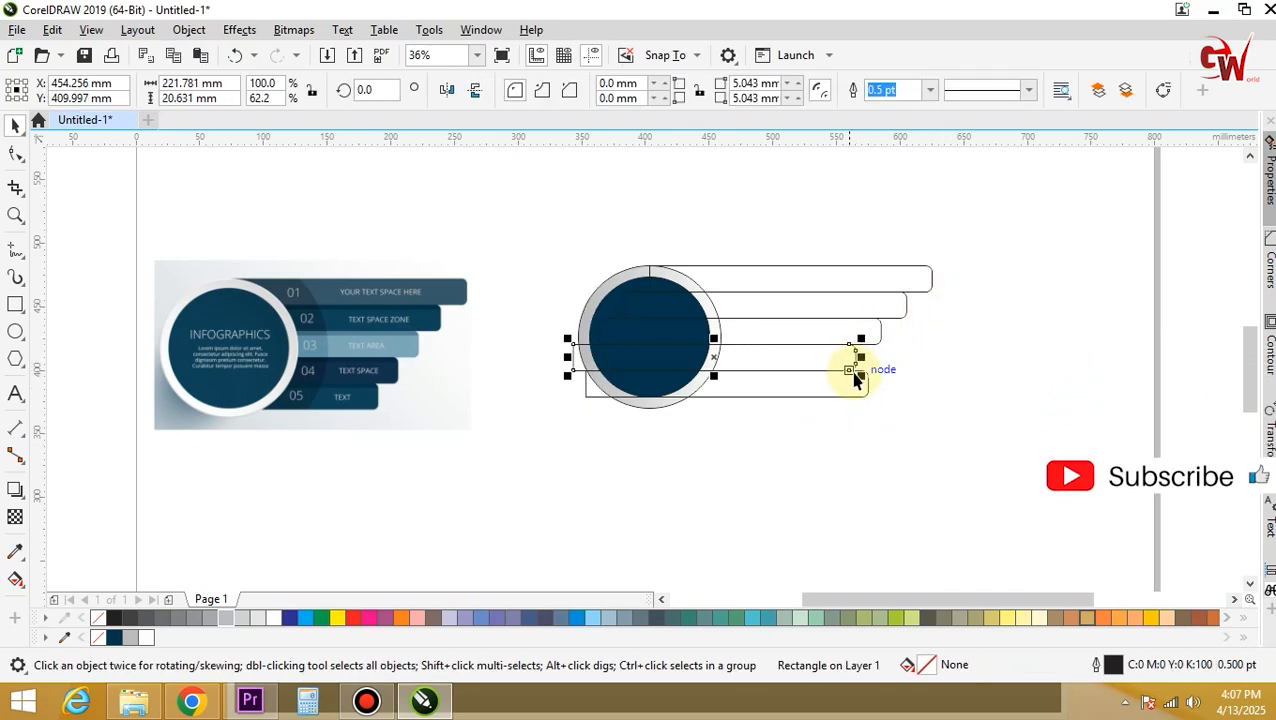
{"action": "left_click", "coordinate": [855, 391]}
{"action": "key", "text": "Left"}
{"action": "left_click", "coordinate": [888, 428]}
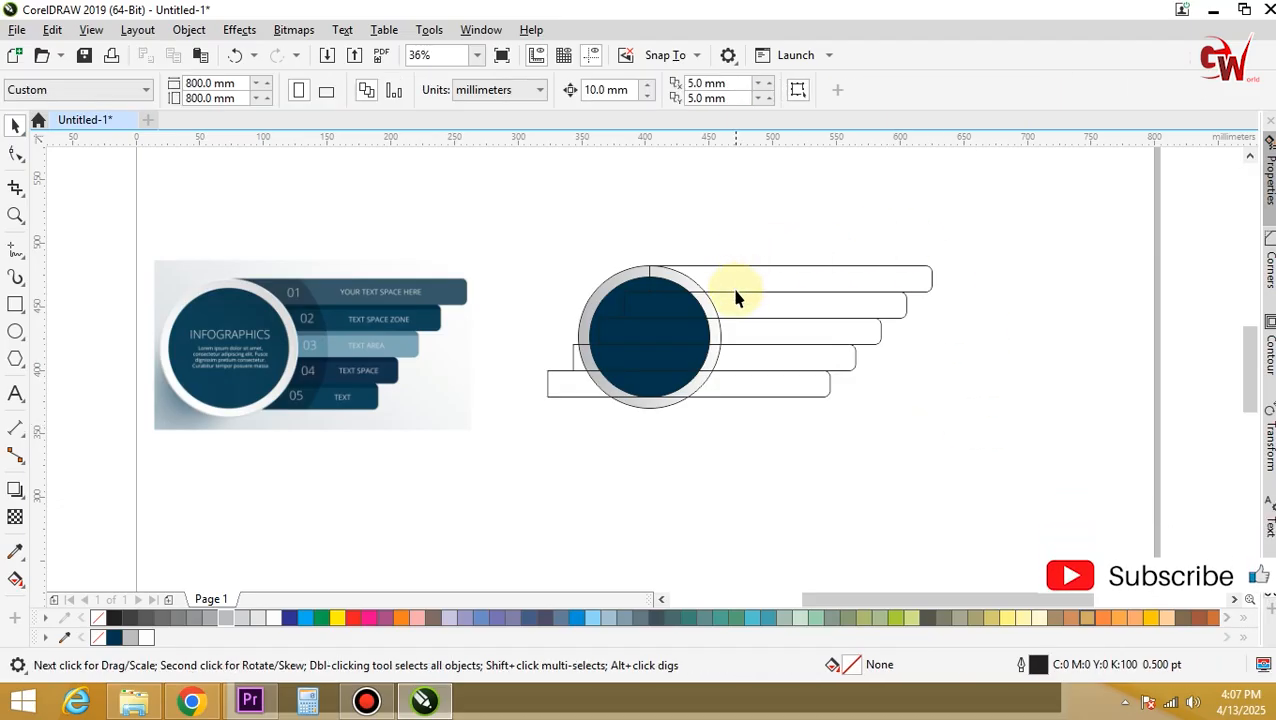
- Draw a tall rectangle about 115 × 217 mm covering the bars' left ends up to the circle's centre
{"action": "left_click", "coordinate": [16, 305]}
{"action": "left_click_drag", "start_coordinate": [507, 200], "coordinate": [658, 478]}
{"action": "key", "text": "space"}
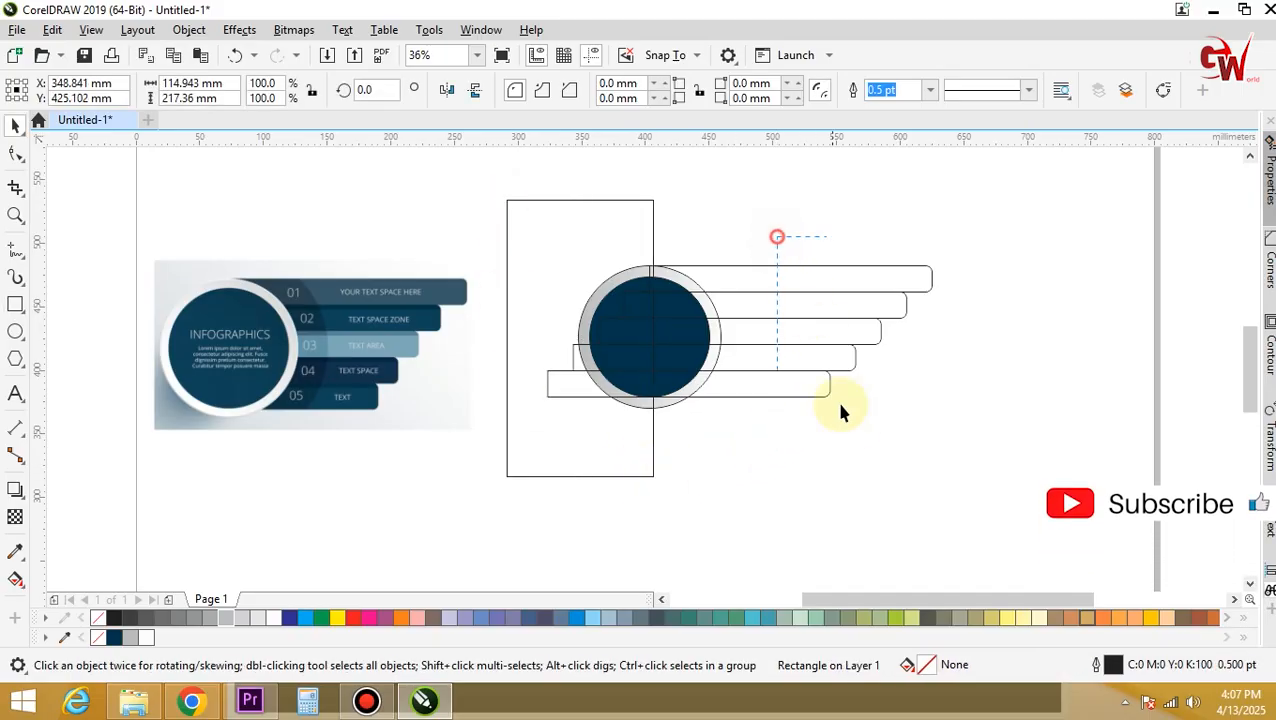
- Group the five bars and trim off their left ends using the tall rectangle, leaving that rectangle selected
{"action": "left_click_drag", "start_coordinate": [840, 410], "coordinate": [868, 435]}
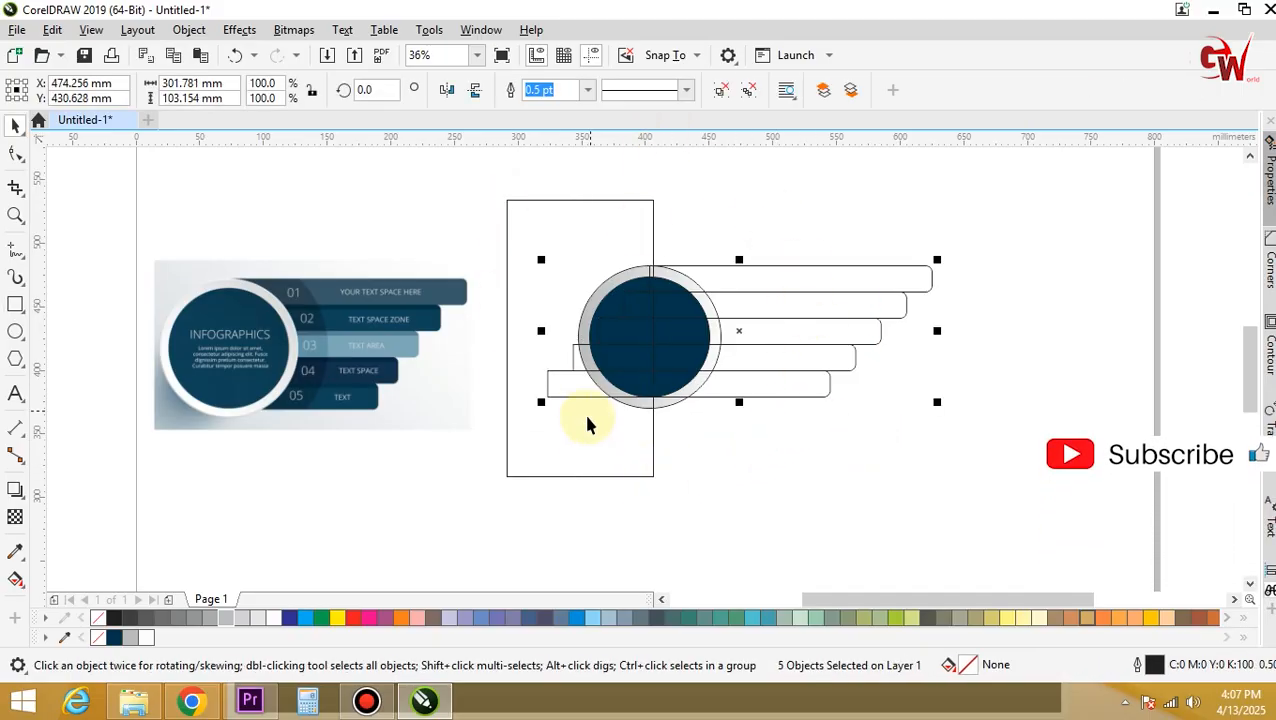
{"action": "left_click", "coordinate": [584, 441]}
{"action": "left_click", "coordinate": [797, 364], "text": "shift"}
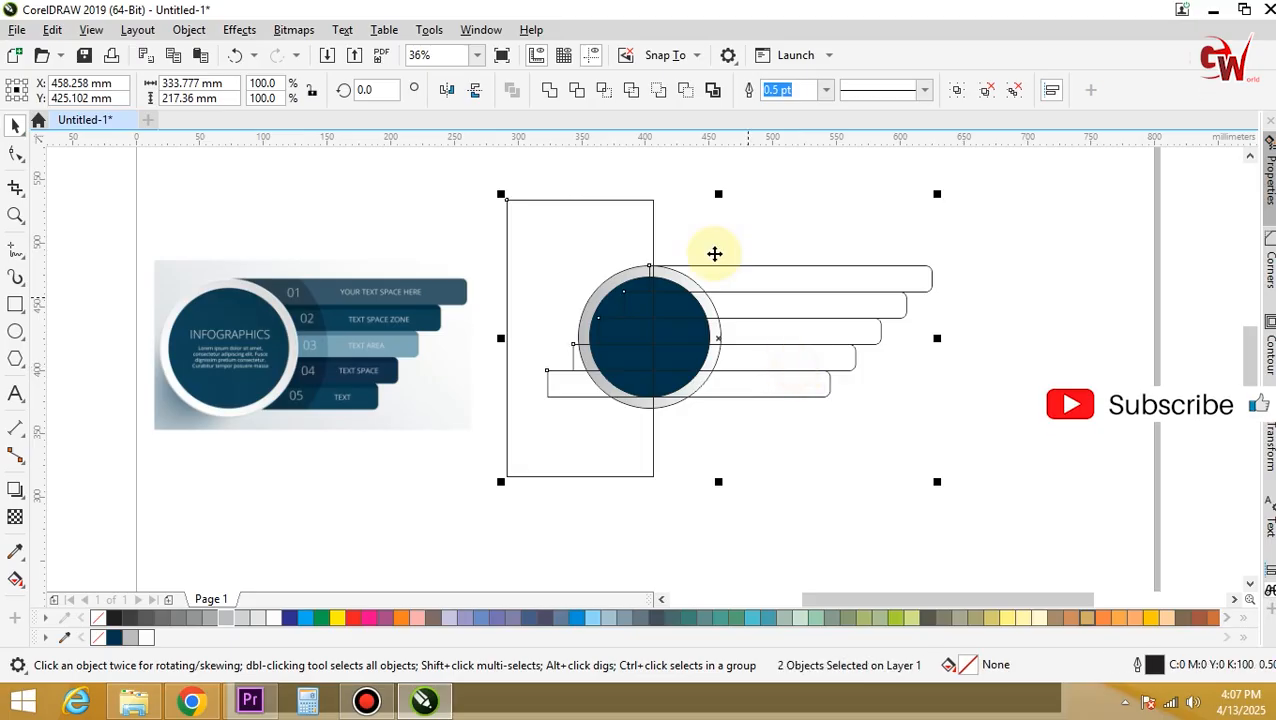
{"action": "left_click", "coordinate": [576, 92]}
{"action": "left_click", "coordinate": [578, 285]}
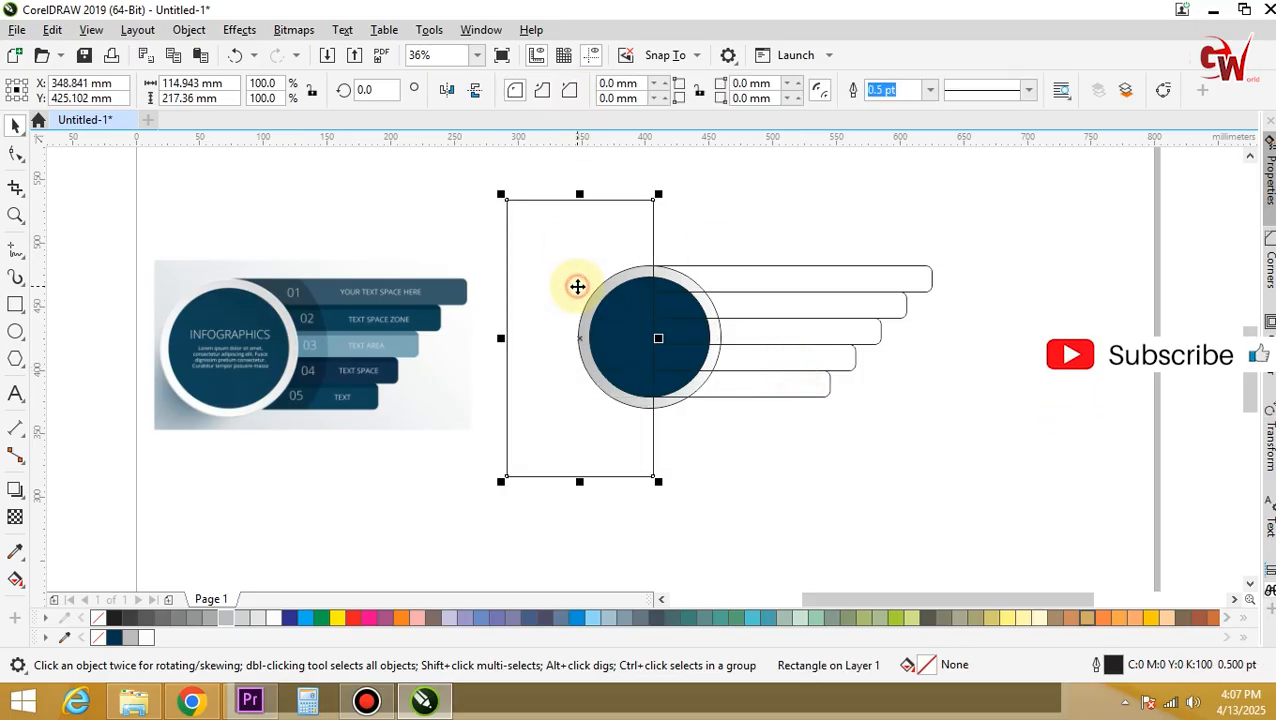
- Delete the trimming rectangle, ungroup the five trimmed bars and place them behind the ringed circle
{"action": "key", "text": "Delete"}
{"action": "left_click", "coordinate": [820, 308]}
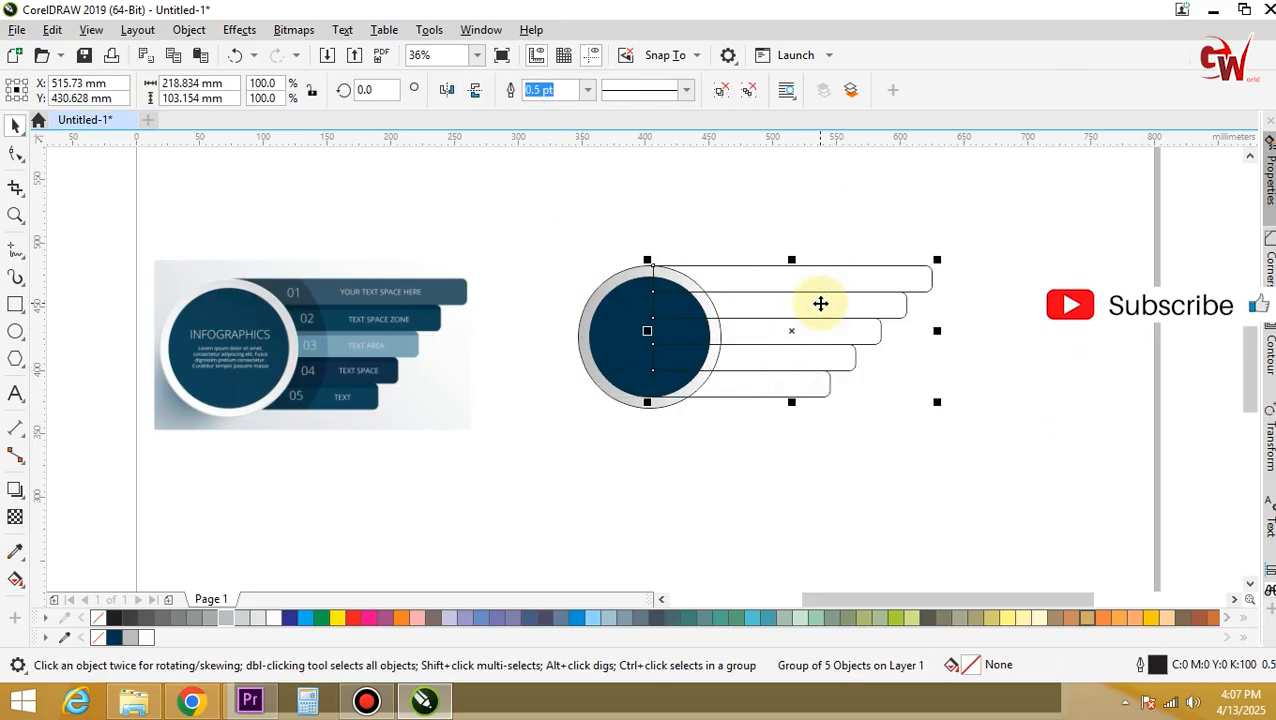
{"action": "left_click", "coordinate": [750, 92]}
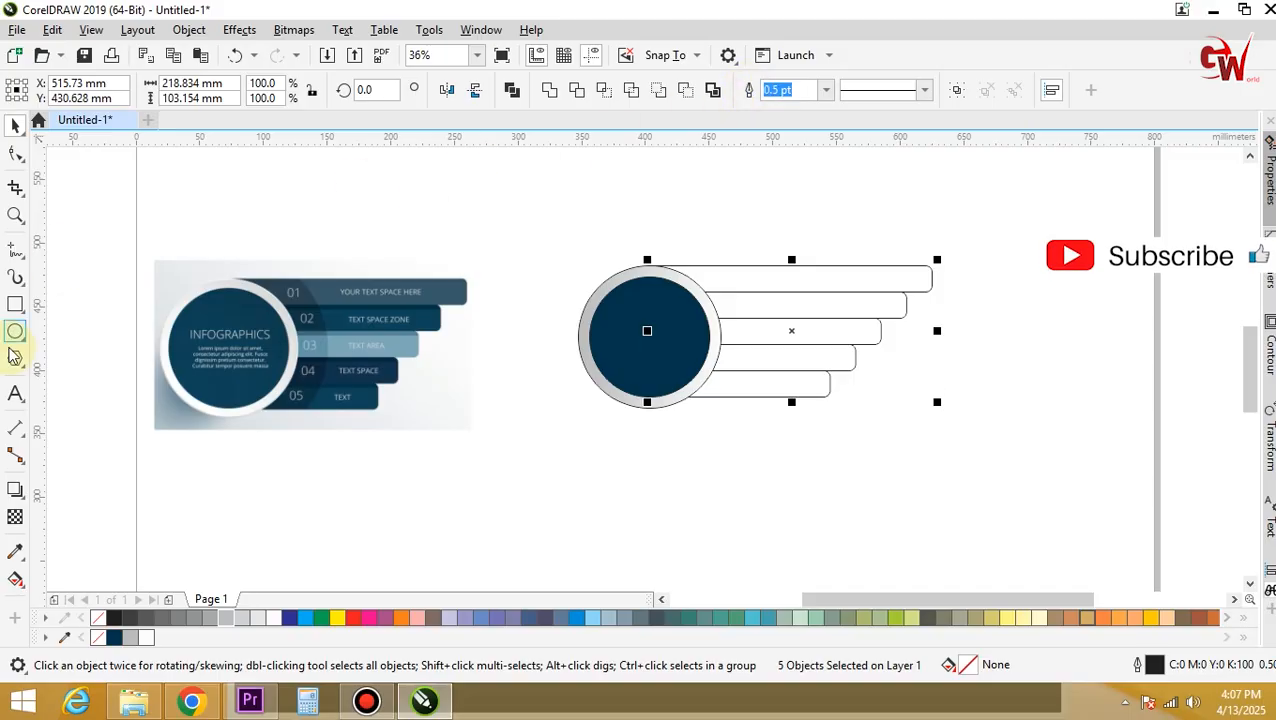
- Fill the first three bars with the colours sampled from the matching bars in the reference image
{"action": "left_click", "coordinate": [14, 552]}
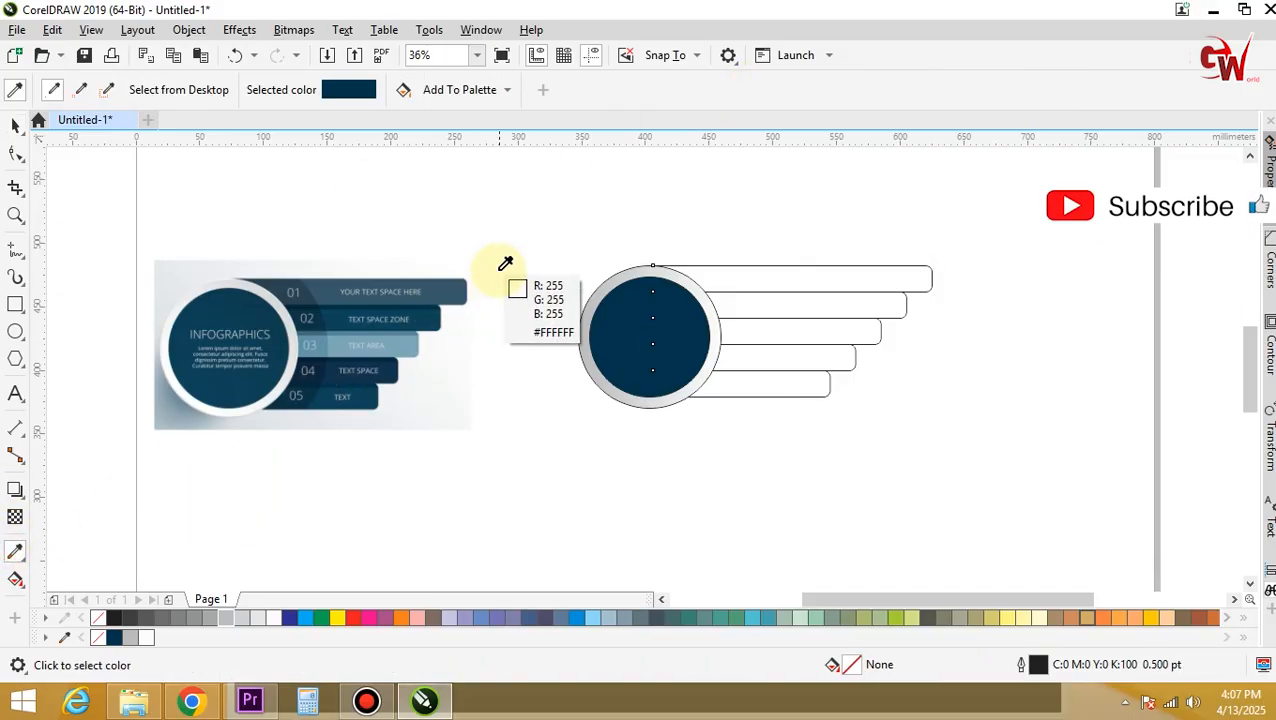
{"action": "left_click", "coordinate": [455, 290]}
{"action": "left_click", "coordinate": [914, 271]}
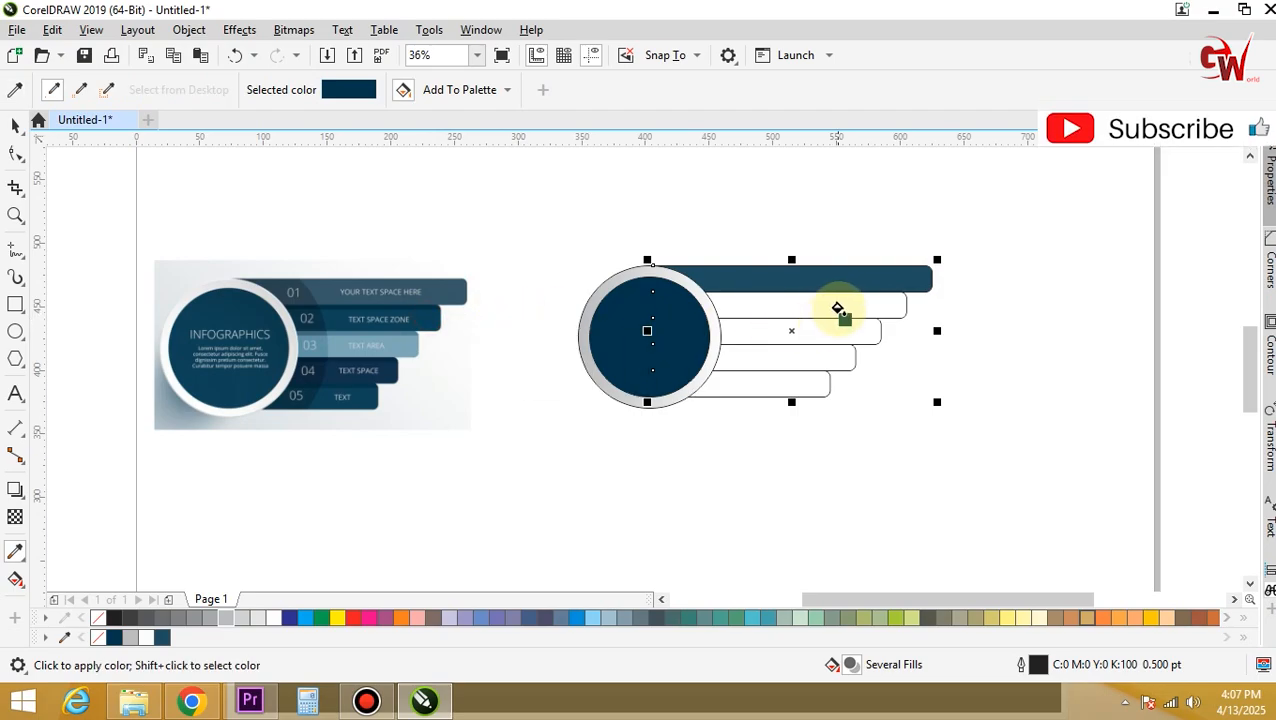
{"action": "left_click", "coordinate": [843, 304]}
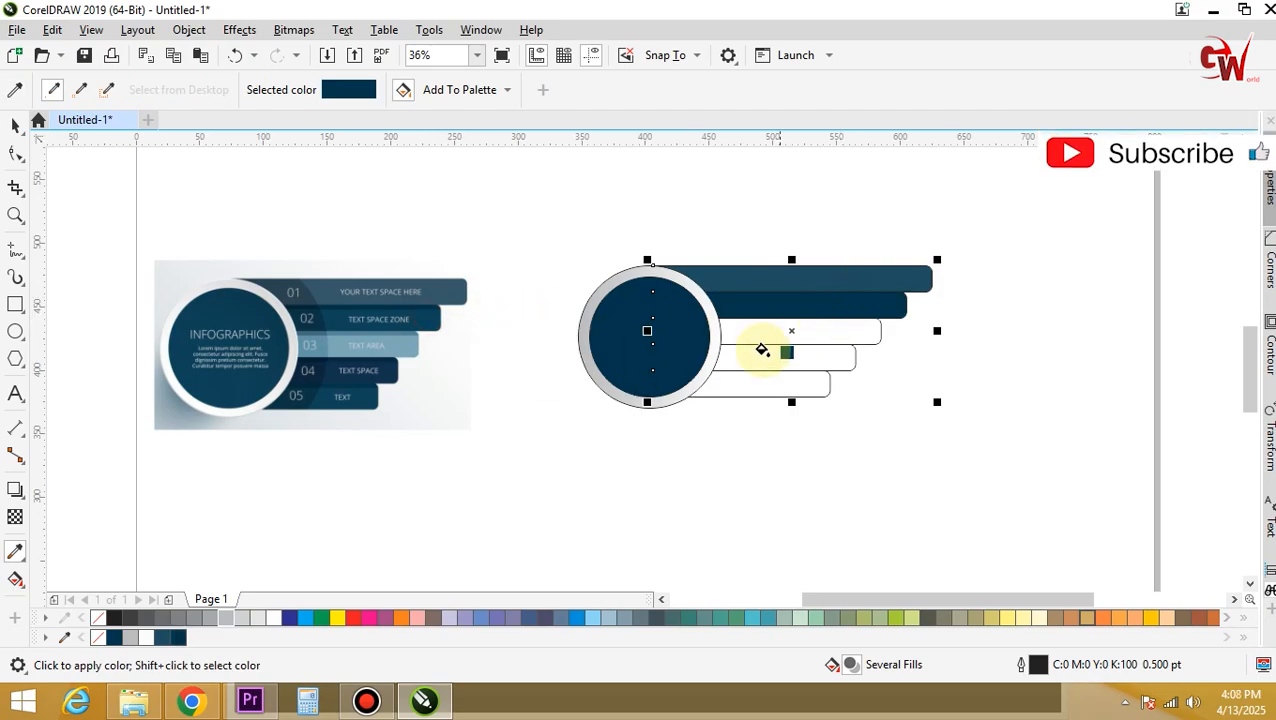
{"action": "left_click", "coordinate": [418, 344]}
{"action": "left_click", "coordinate": [831, 330]}
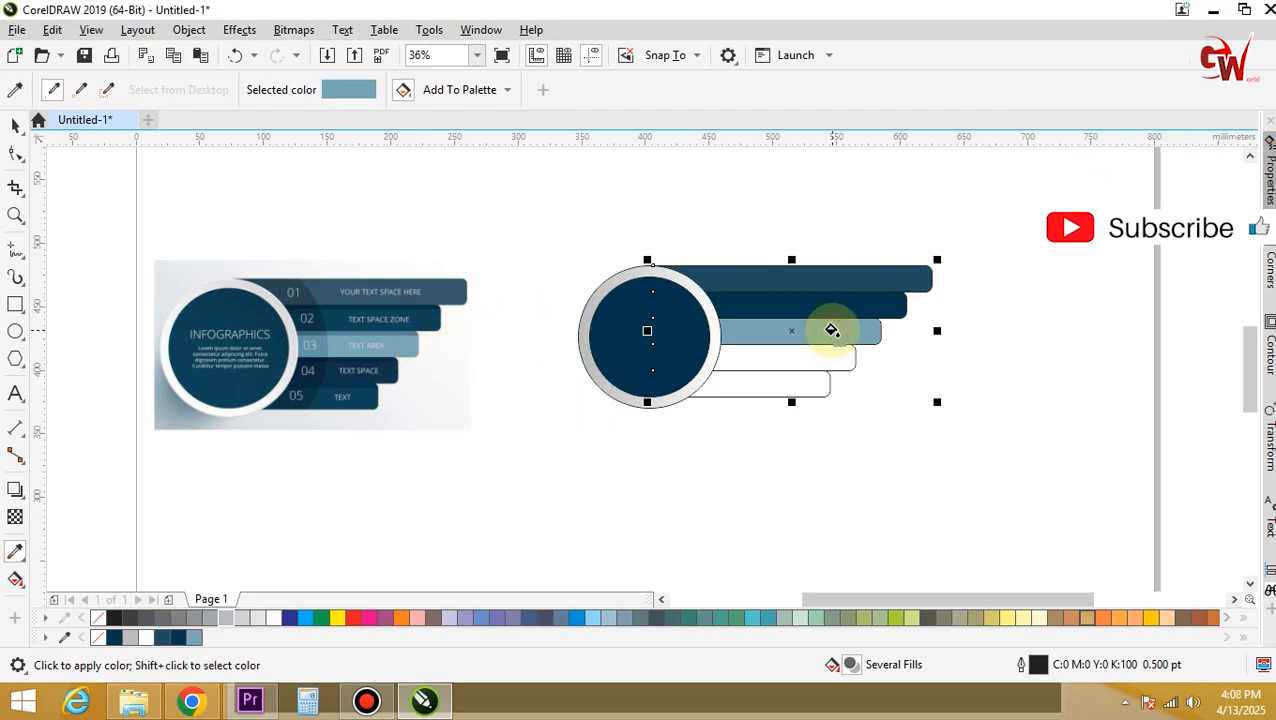
- Fill the fourth and fifth bars with the colours sampled from their counterparts in the reference, and deselect the bars
{"action": "left_click", "coordinate": [393, 368]}
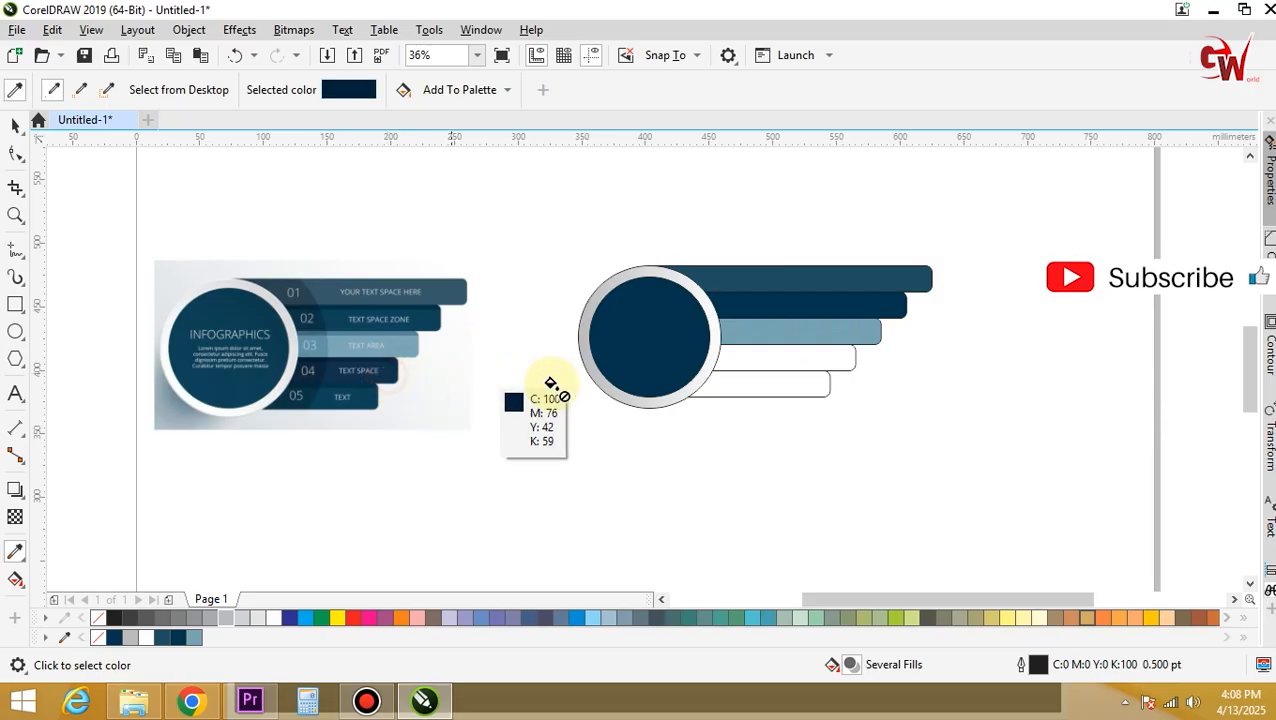
{"action": "left_click", "coordinate": [800, 357]}
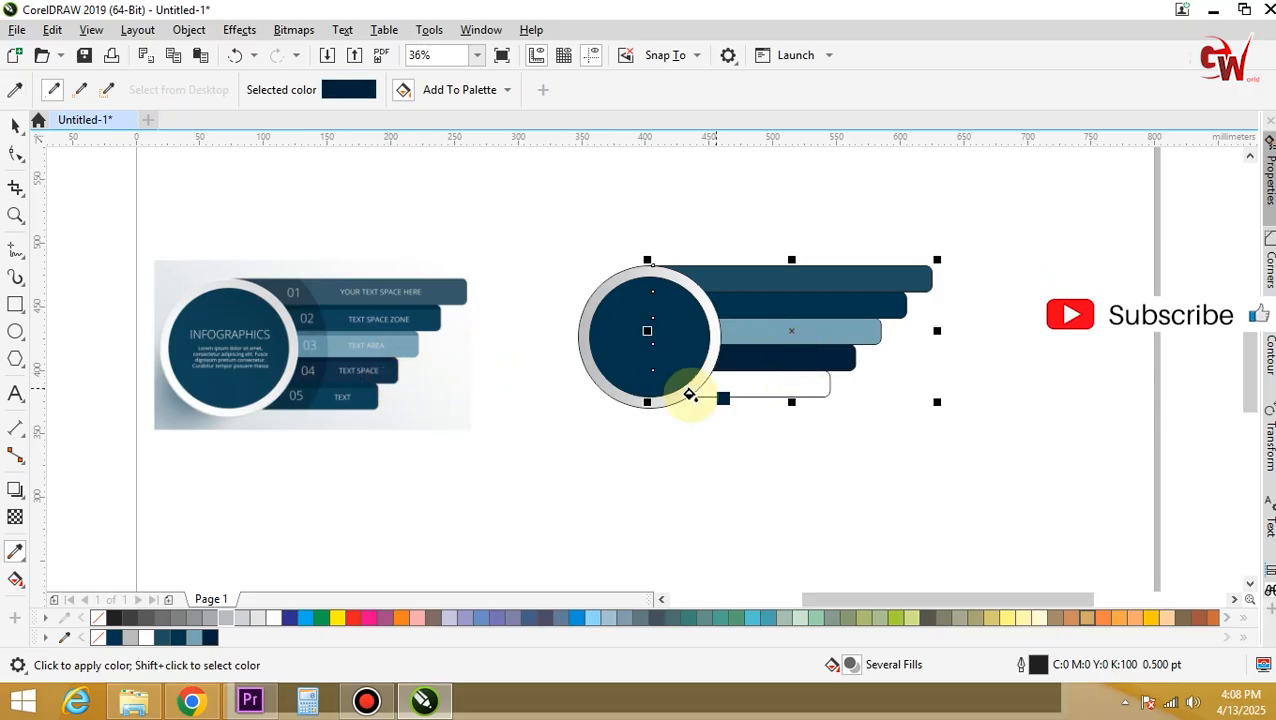
{"action": "left_click", "coordinate": [381, 397]}
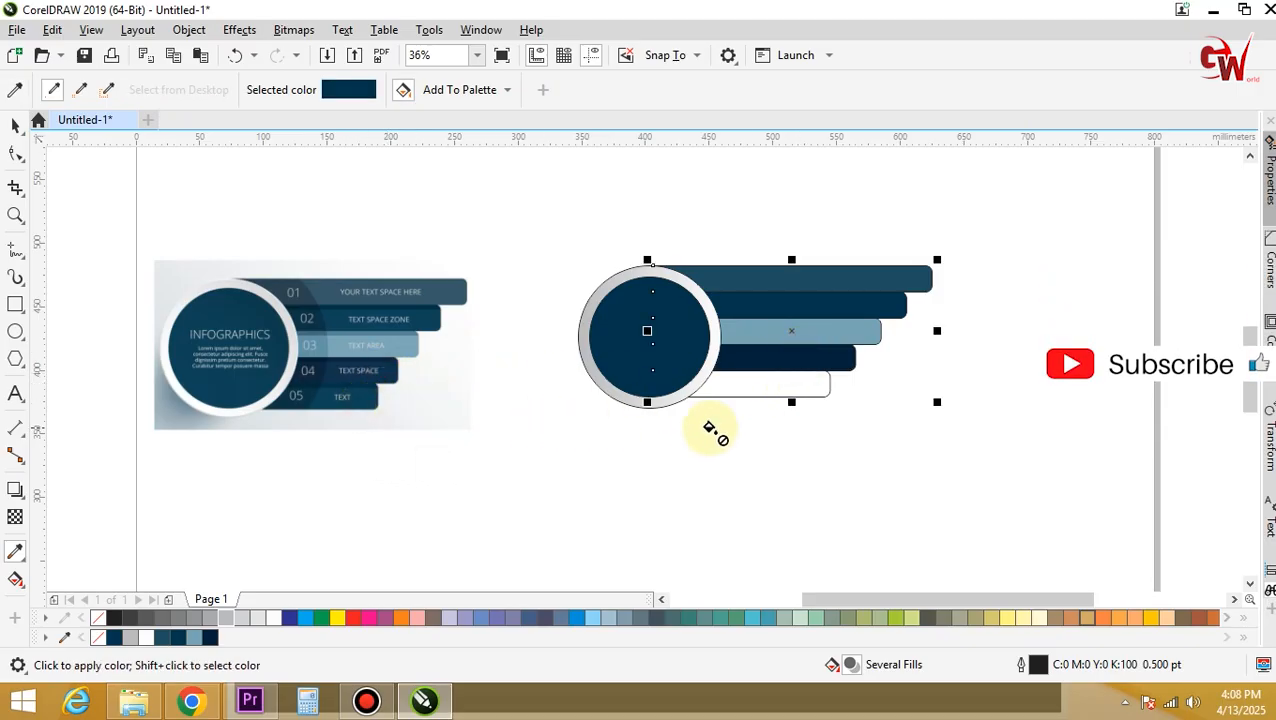
{"action": "left_click", "coordinate": [779, 387]}
{"action": "key", "text": "space"}
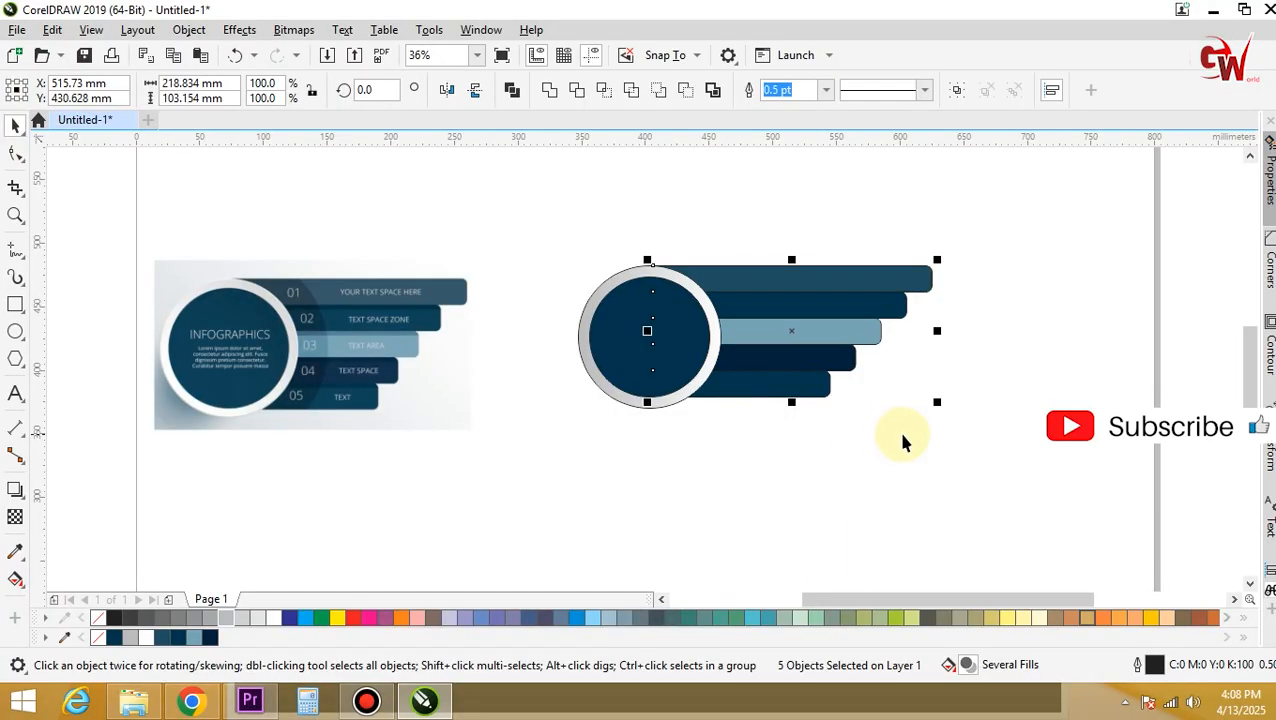
{"action": "left_click", "coordinate": [970, 483]}
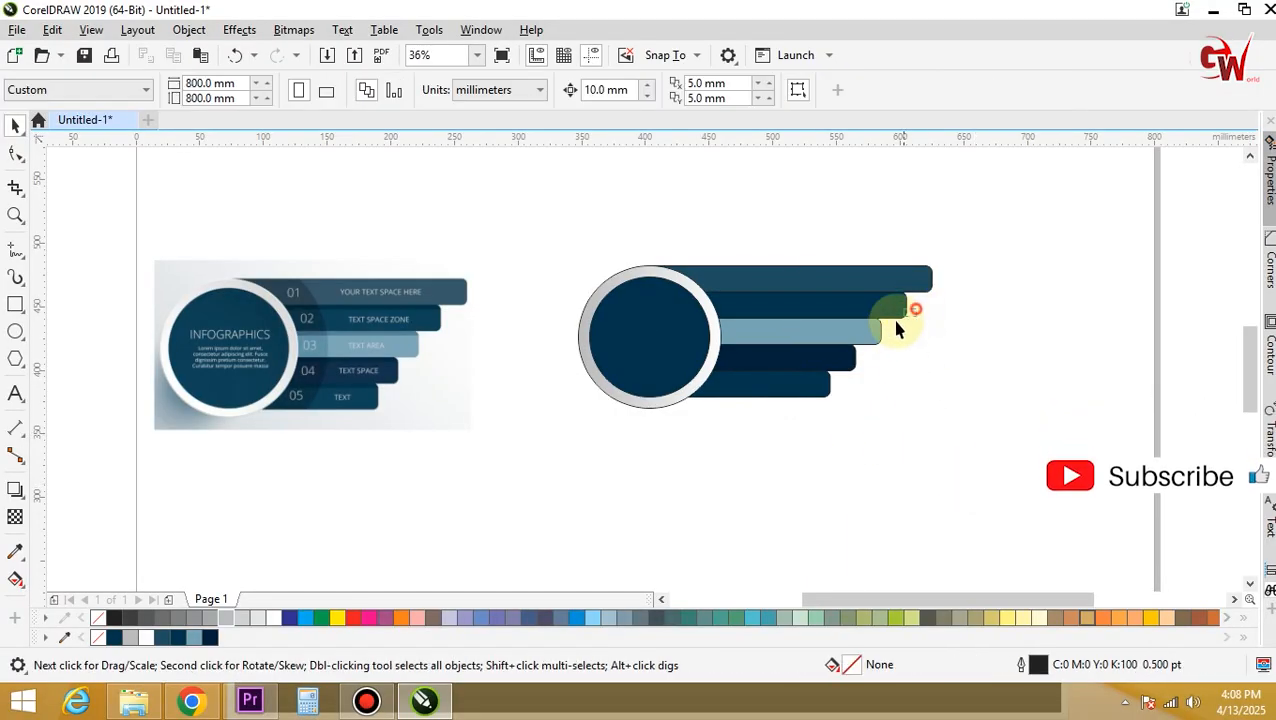
- Duplicate the lower four bars in front of the originals, offset about 6 mm right and 3 mm down
{"action": "left_click_drag", "start_coordinate": [806, 413], "coordinate": [808, 412]}
{"action": "scroll", "coordinate": [832, 362], "scroll_direction": "up", "scroll_amount": 5}
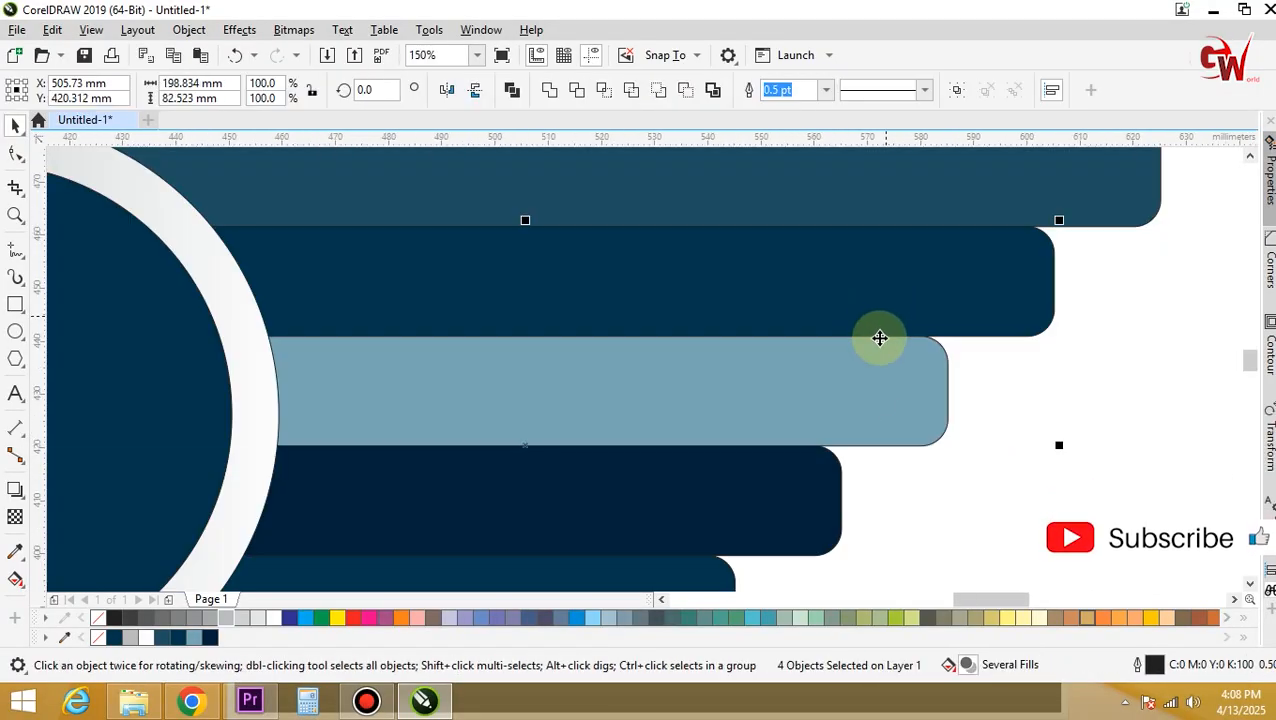
{"action": "scroll", "coordinate": [880, 340], "scroll_direction": "down", "scroll_amount": 3}
{"action": "scroll", "coordinate": [903, 370], "scroll_direction": "up", "scroll_amount": 4}
{"action": "left_click_drag", "start_coordinate": [921, 360], "coordinate": [984, 389]}
{"action": "scroll", "coordinate": [862, 300], "scroll_direction": "down", "scroll_amount": 5}
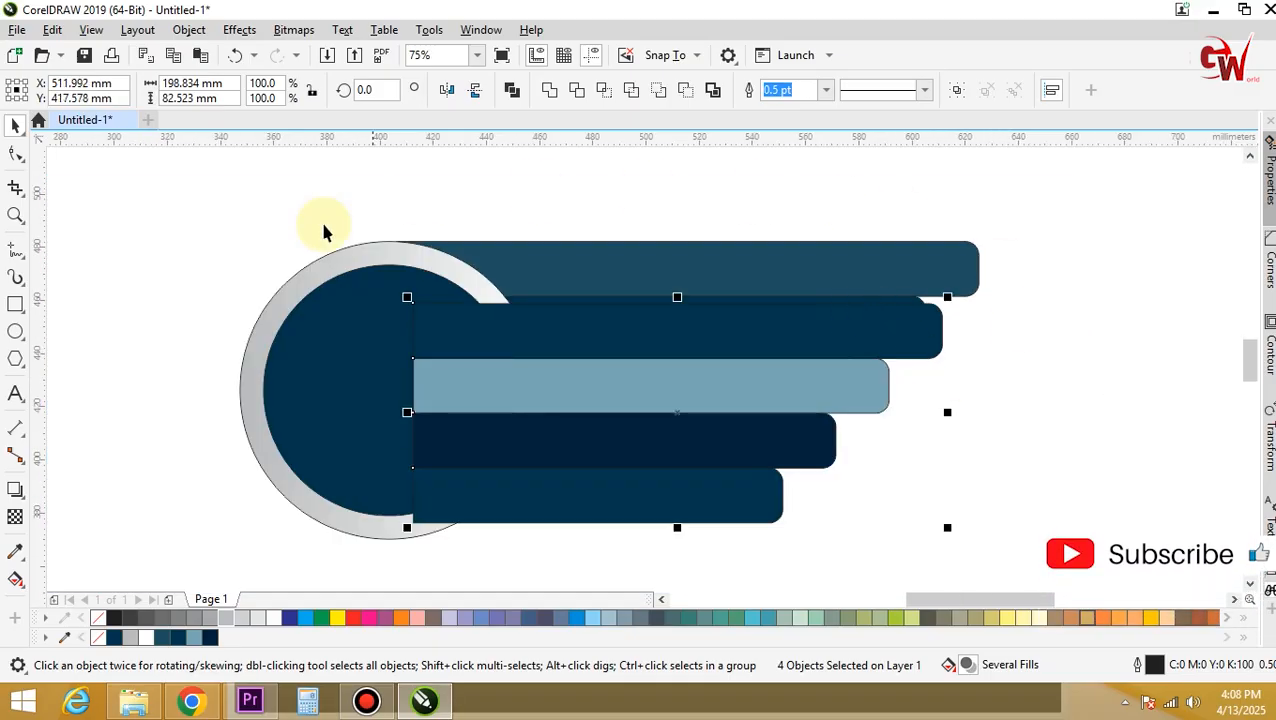
{"action": "scroll", "coordinate": [430, 355], "scroll_direction": "down", "scroll_amount": 2}
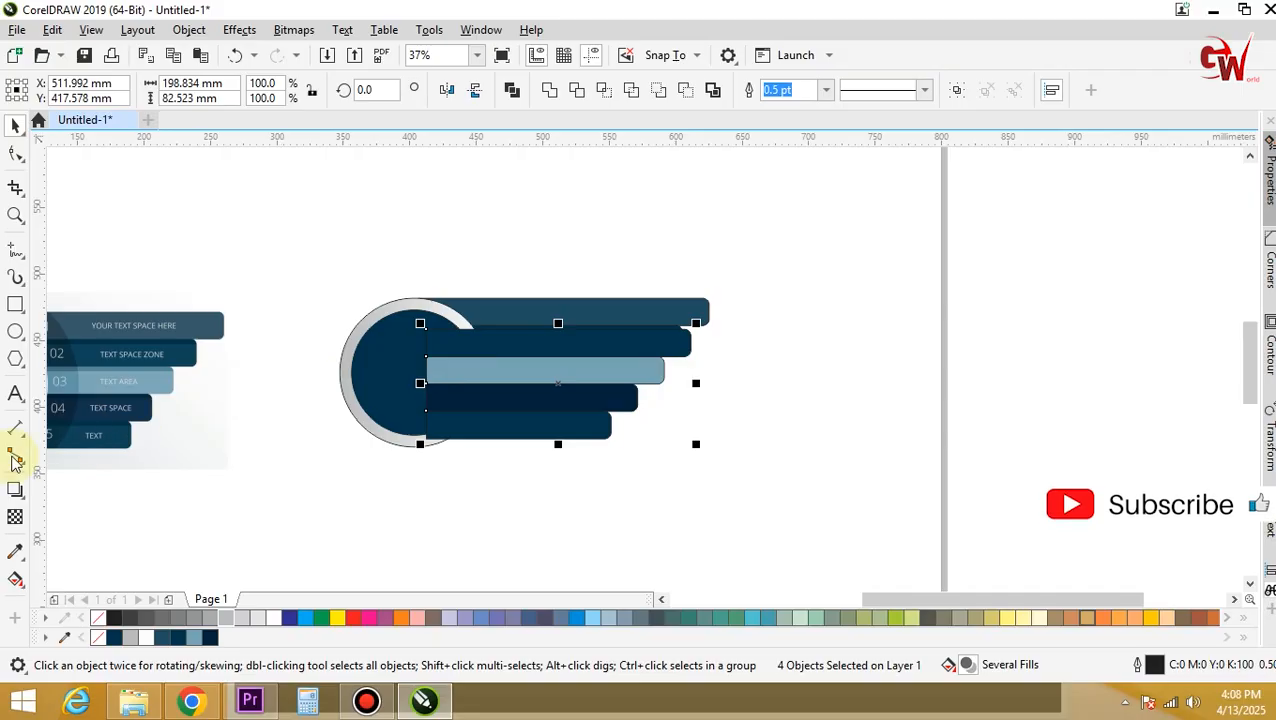
- Fill the original second bar behind its copy with the dark upper-edge colour sampled from the reference's second bar
{"action": "key", "text": "z"}
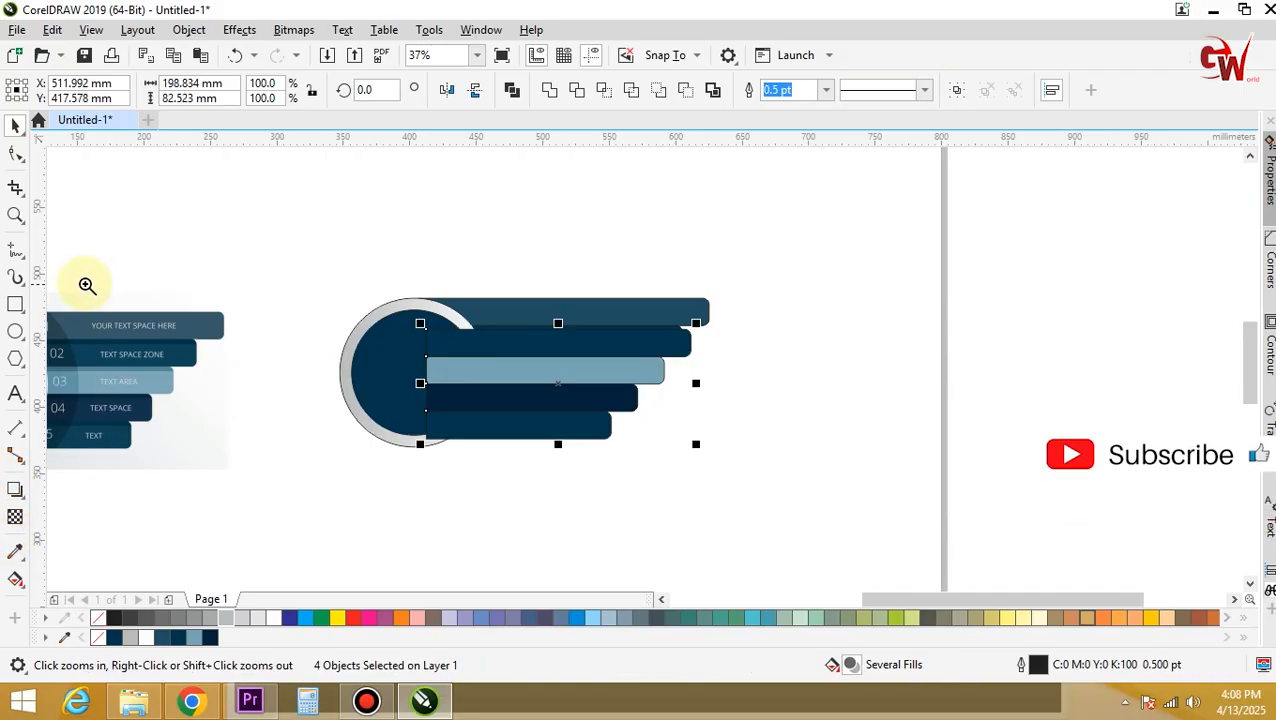
{"action": "left_click_drag", "start_coordinate": [82, 289], "coordinate": [765, 476]}
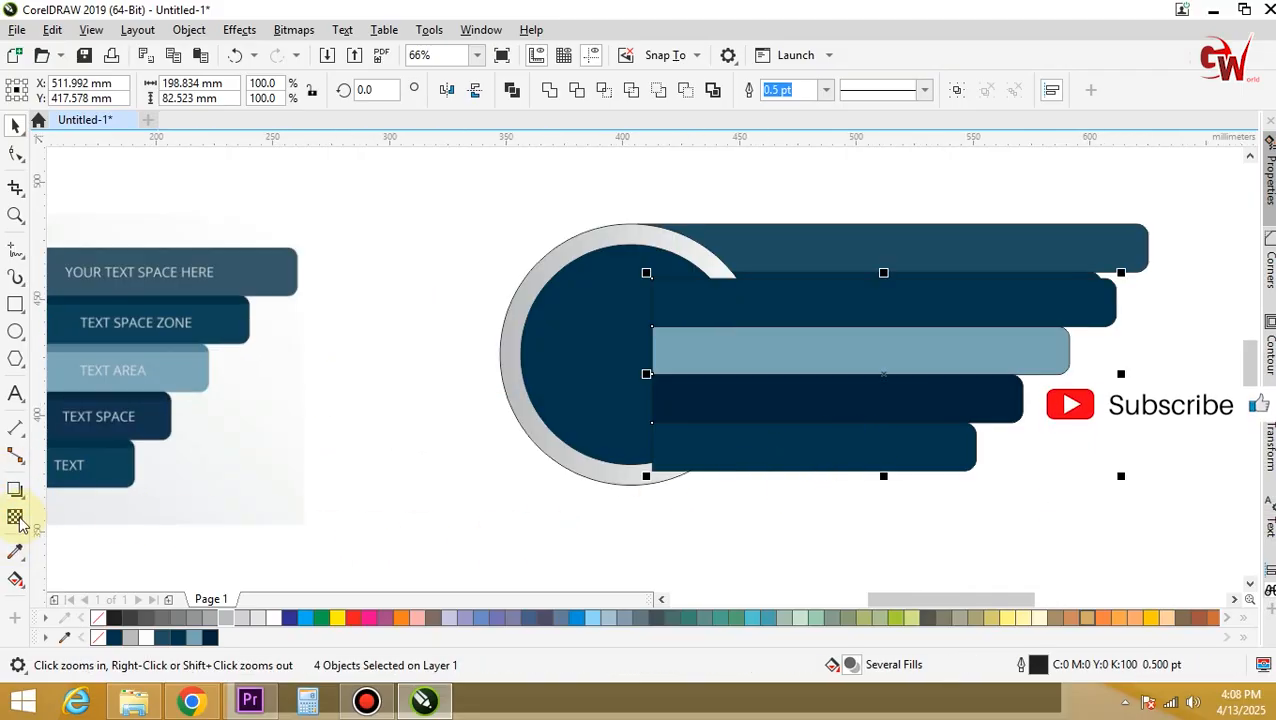
{"action": "left_click", "coordinate": [22, 553]}
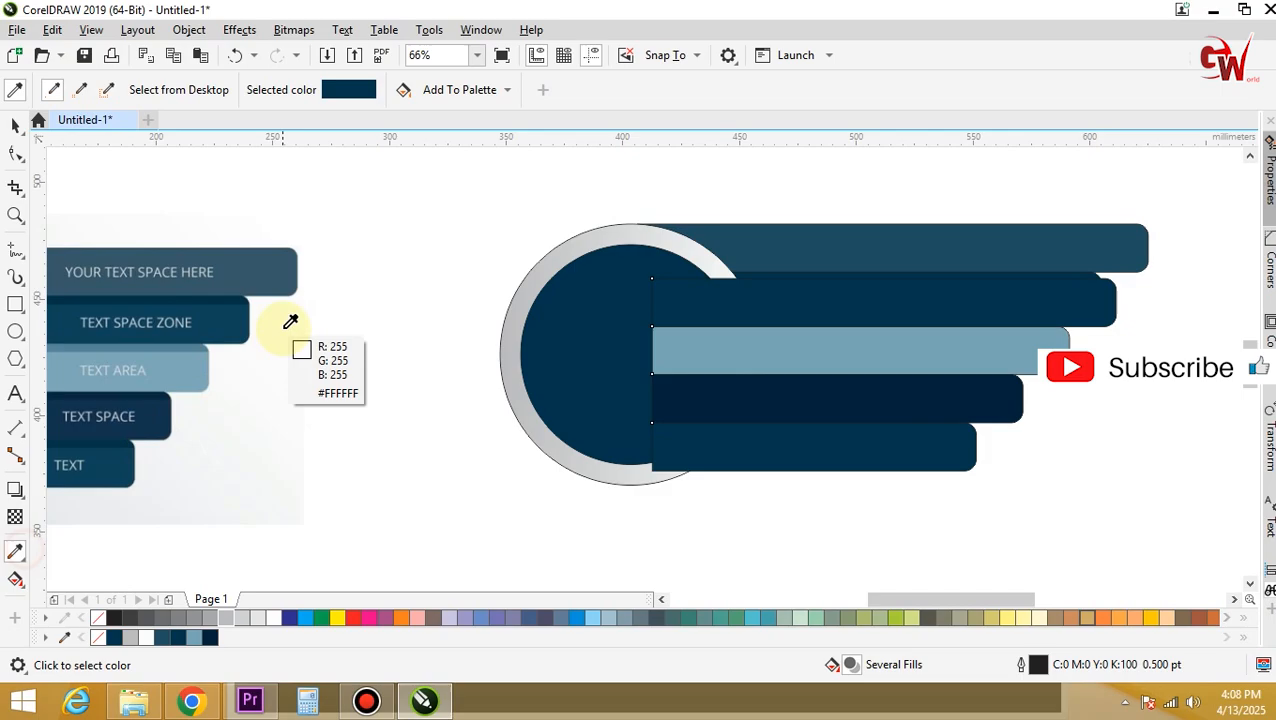
{"action": "left_click", "coordinate": [240, 295]}
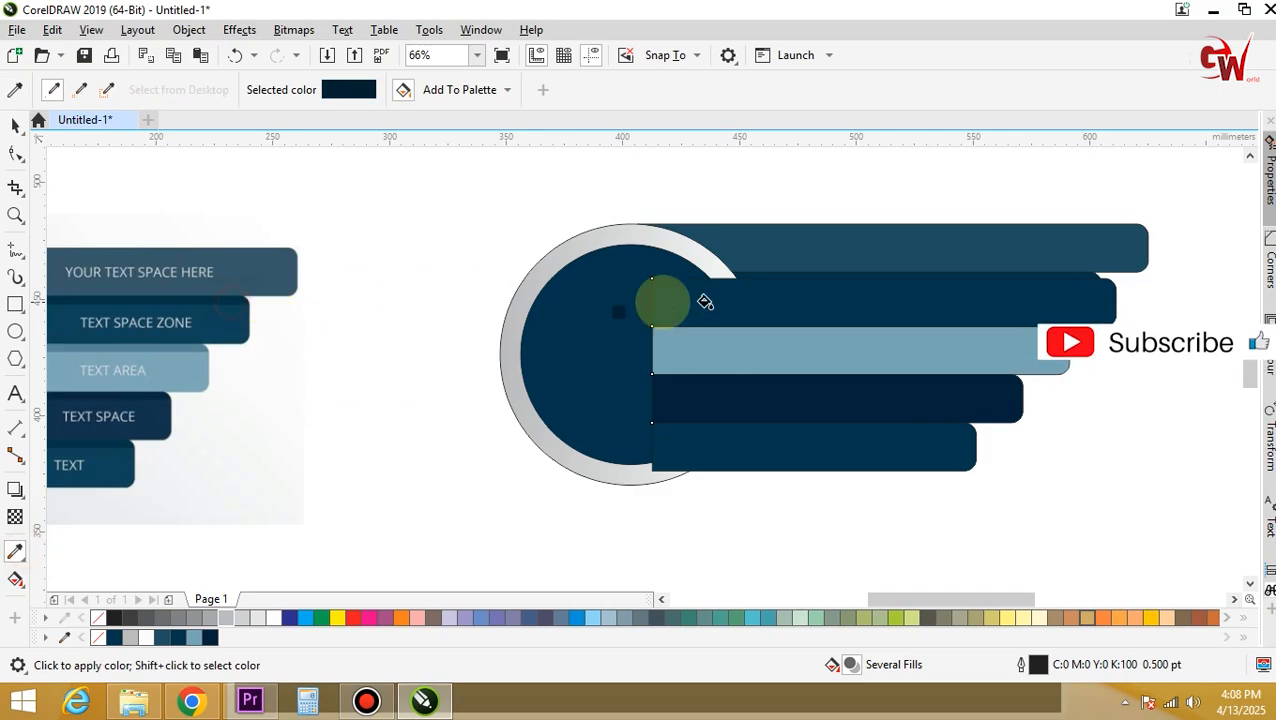
{"action": "left_click", "coordinate": [935, 267]}
{"action": "key", "text": "ctrl+z"}
{"action": "left_click", "coordinate": [937, 275]}
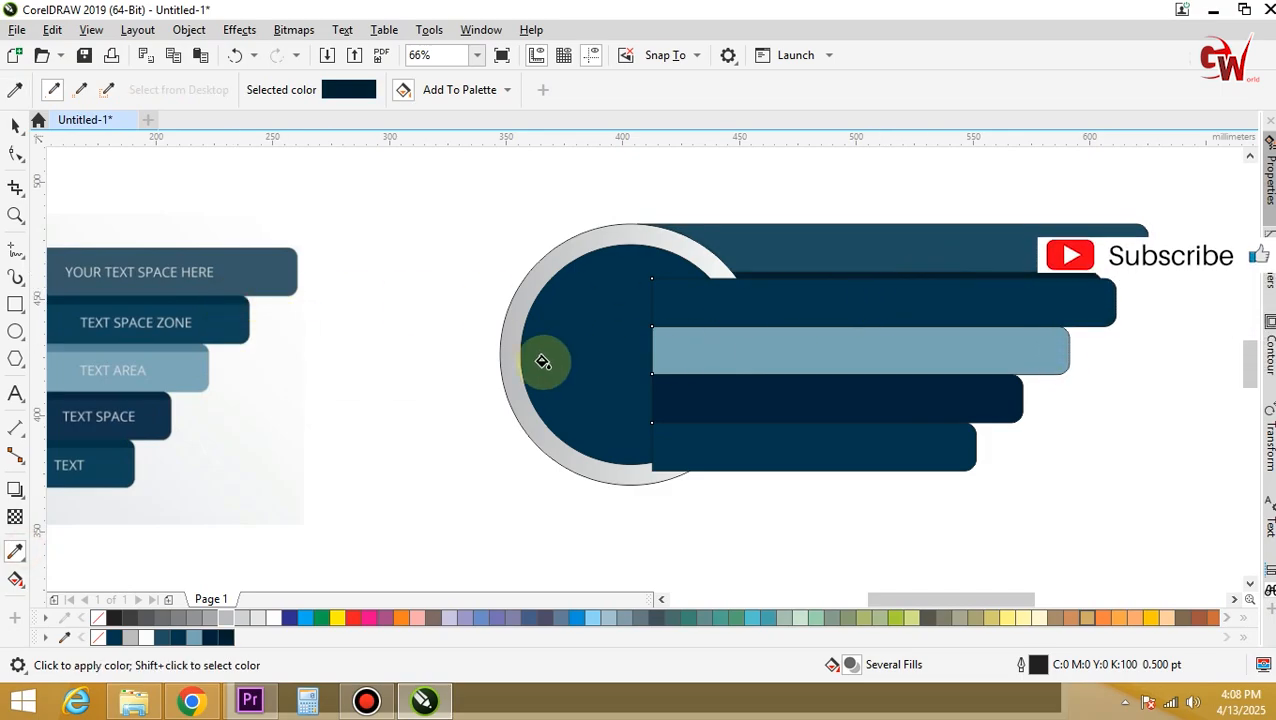
{"action": "left_click", "coordinate": [179, 355], "text": "shift"}
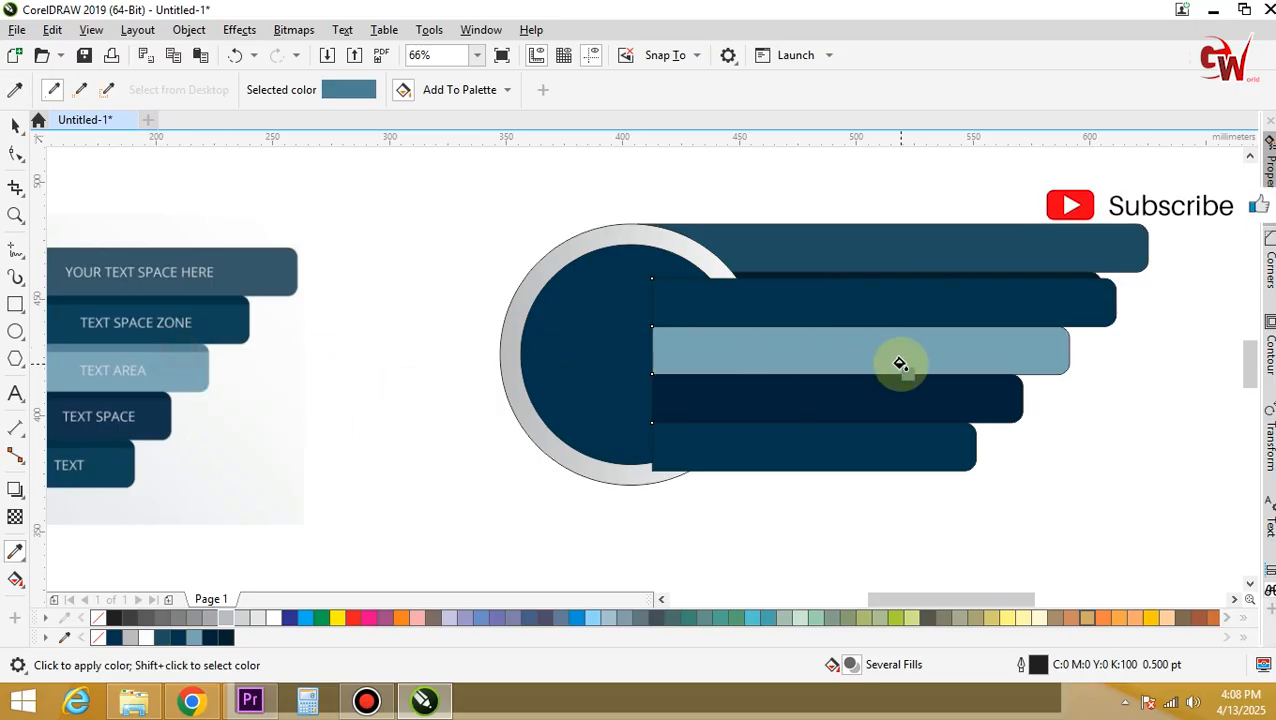
{"action": "key", "text": "space"}
{"action": "left_click", "coordinate": [1134, 410]}
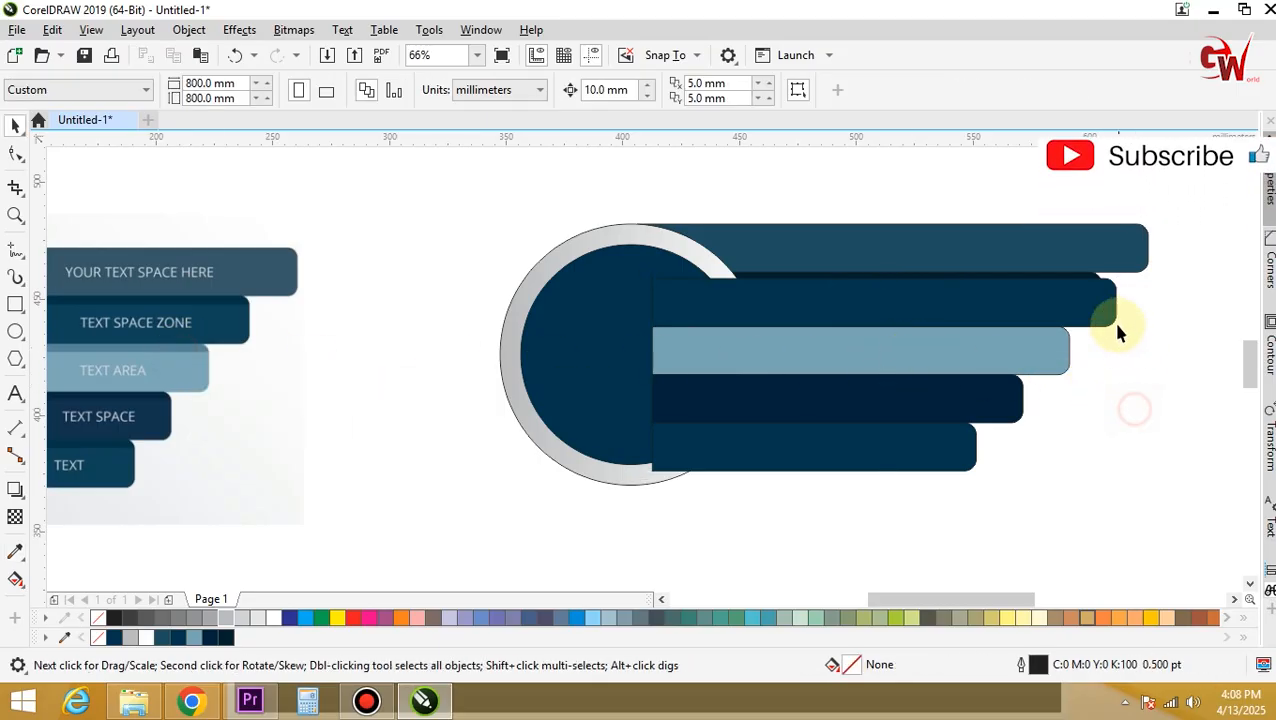
- PowerClip the front copy of the second bar inside the dark original bar behind it
{"action": "left_click", "coordinate": [1113, 317]}
{"action": "right_click", "coordinate": [1113, 317]}
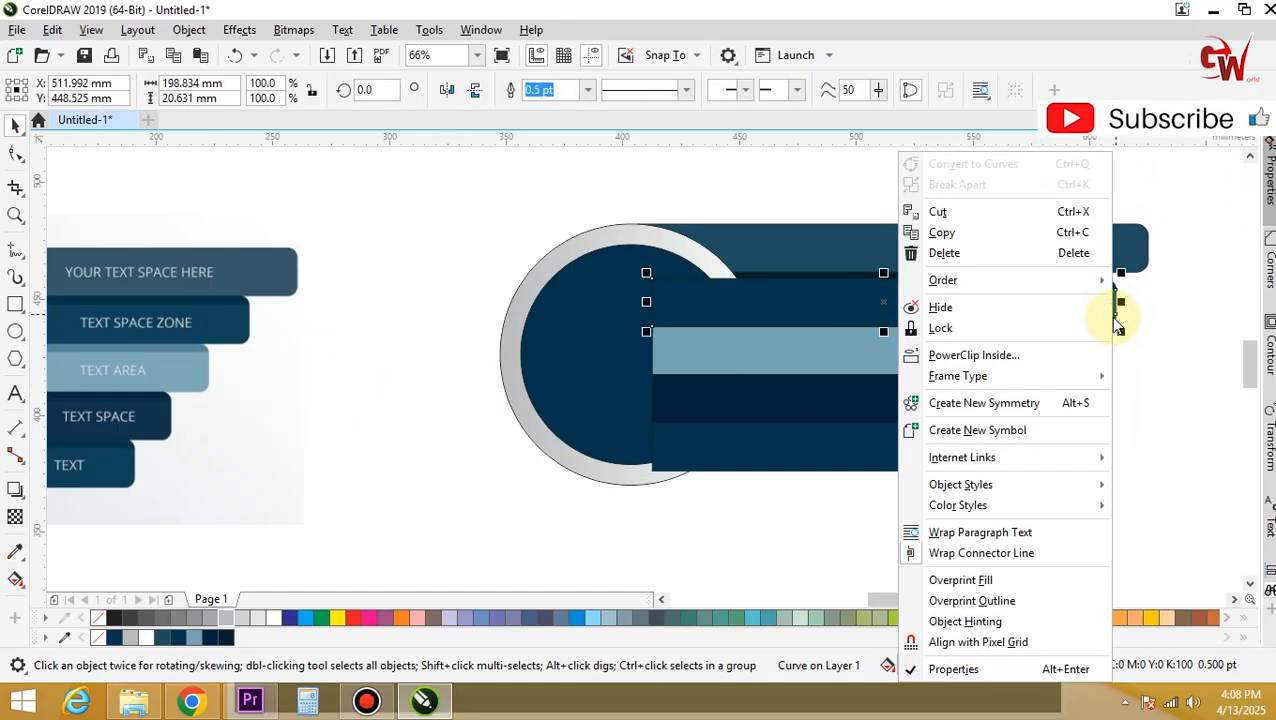
{"action": "left_click", "coordinate": [1013, 357]}
{"action": "left_click", "coordinate": [941, 275]}
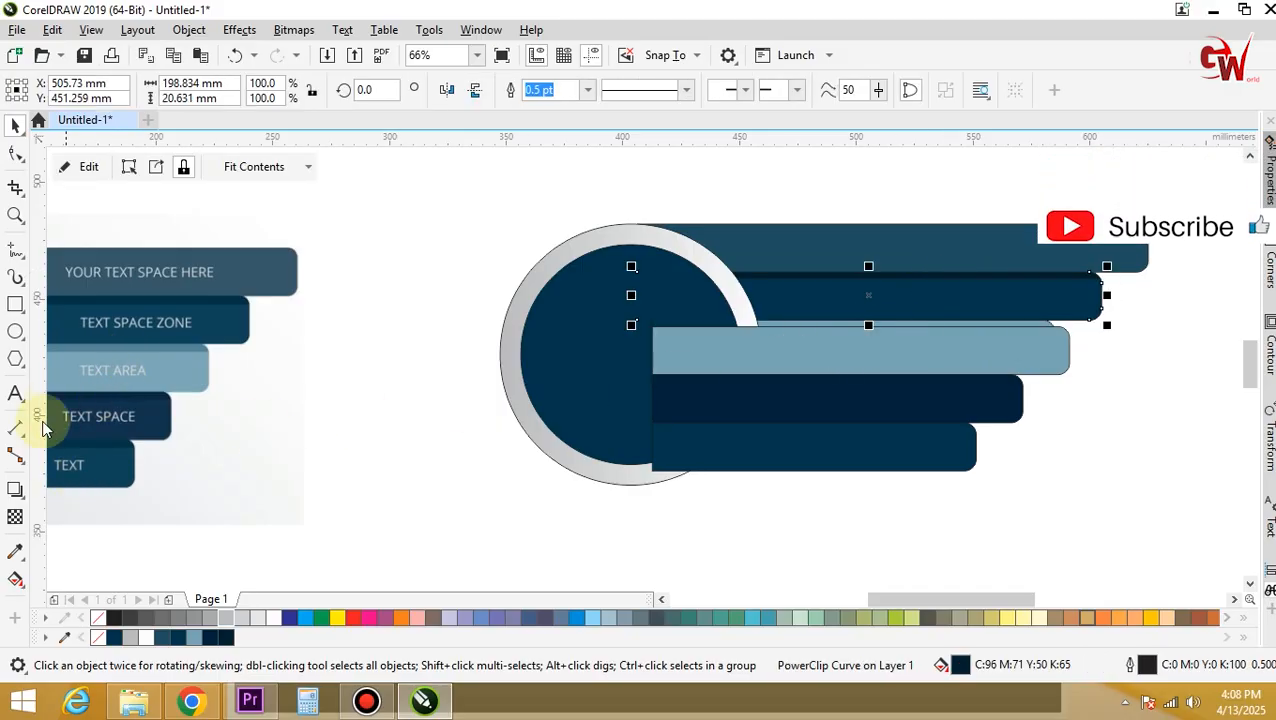
- Fill the original third bar behind its copy with the darker blue edge colour sampled from the reference's third bar
{"action": "left_click", "coordinate": [15, 551]}
{"action": "left_click", "coordinate": [207, 341]}
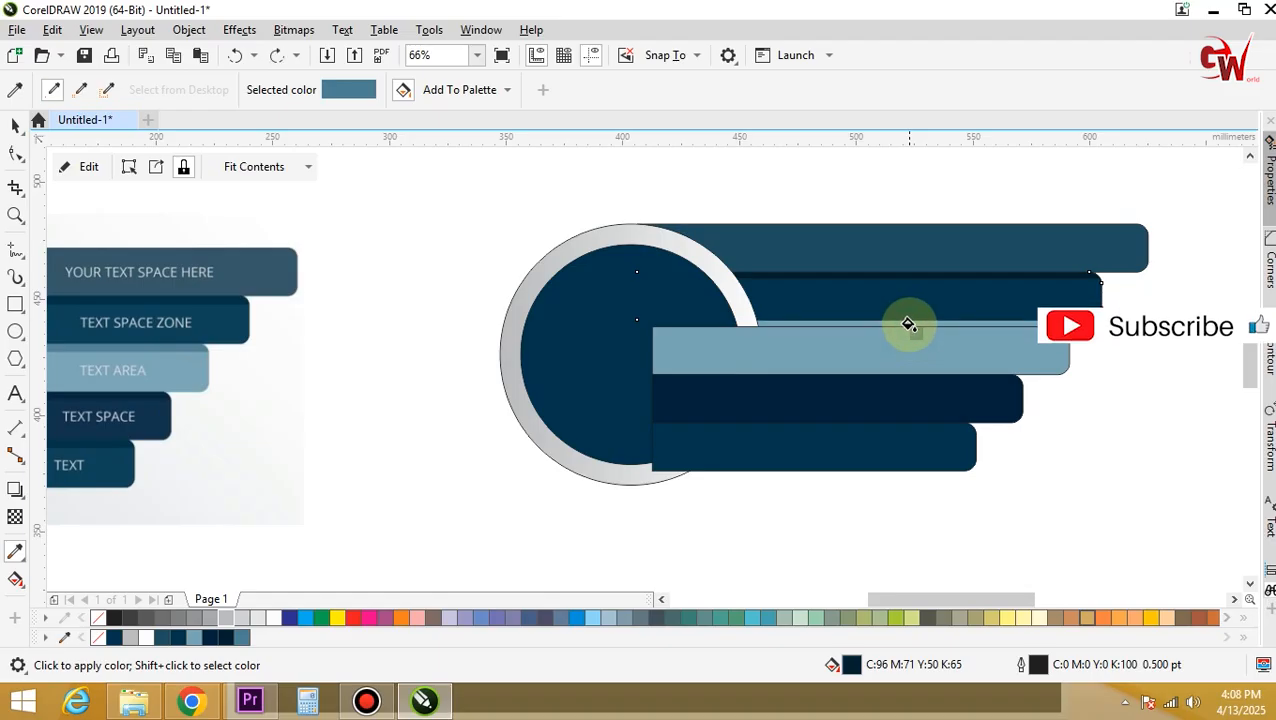
{"action": "scroll", "coordinate": [915, 330], "scroll_direction": "up", "scroll_amount": 2}
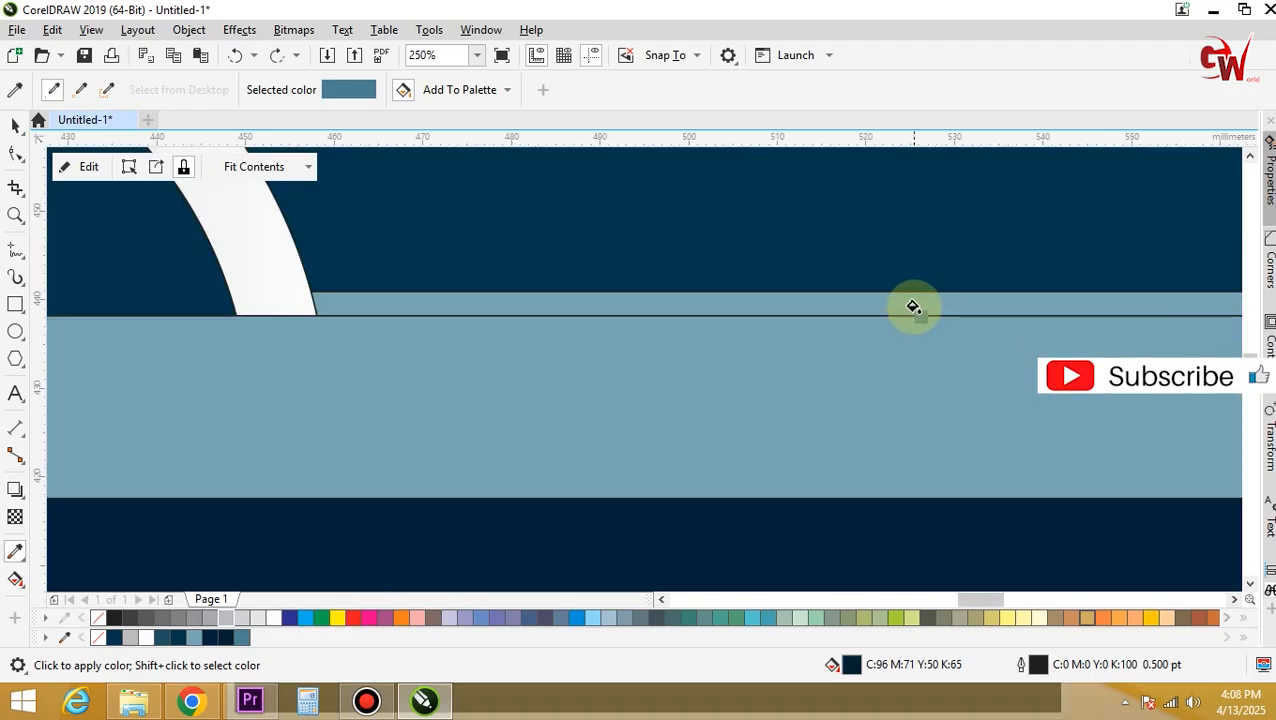
{"action": "left_click", "coordinate": [912, 303]}
{"action": "scroll", "coordinate": [904, 315], "scroll_direction": "down", "scroll_amount": 3}
{"action": "key", "text": "space"}
{"action": "scroll", "coordinate": [893, 333], "scroll_direction": "up", "scroll_amount": 2}
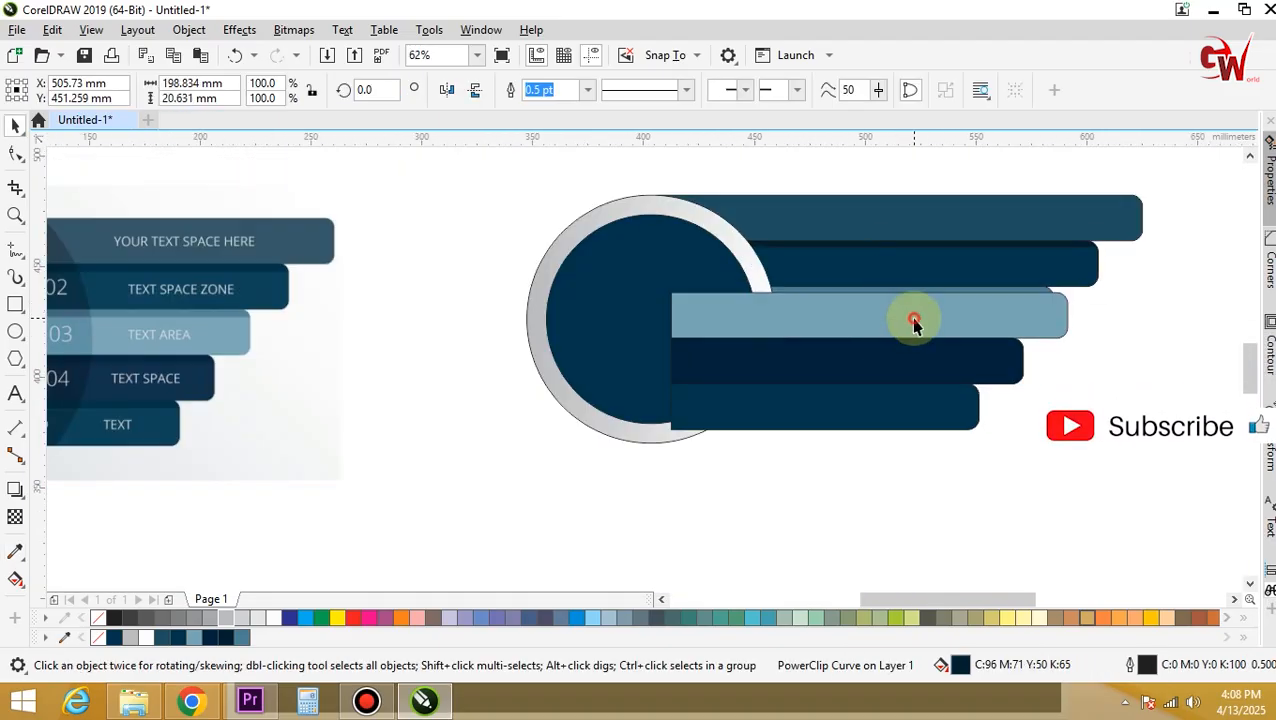
- PowerClip the front copy of the light blue third bar inside the darker original behind it
{"action": "left_click", "coordinate": [1028, 331]}
{"action": "right_click", "coordinate": [1024, 334]}
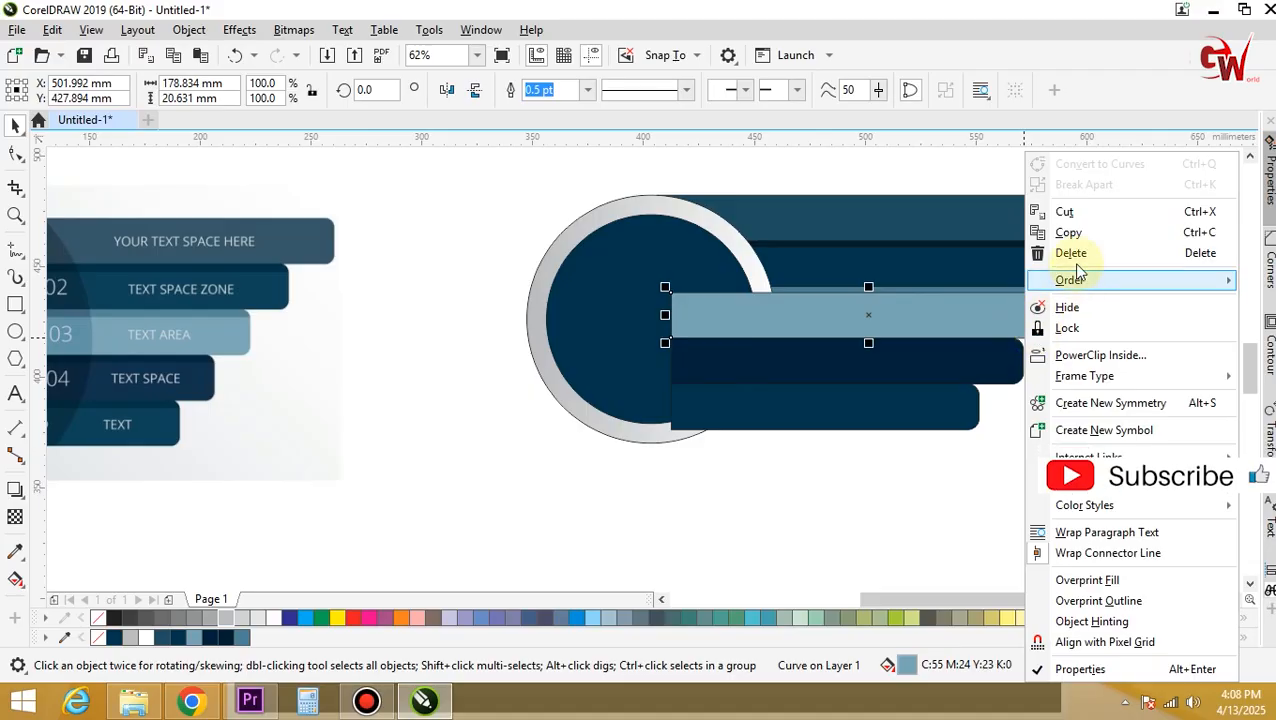
{"action": "left_click", "coordinate": [1093, 356]}
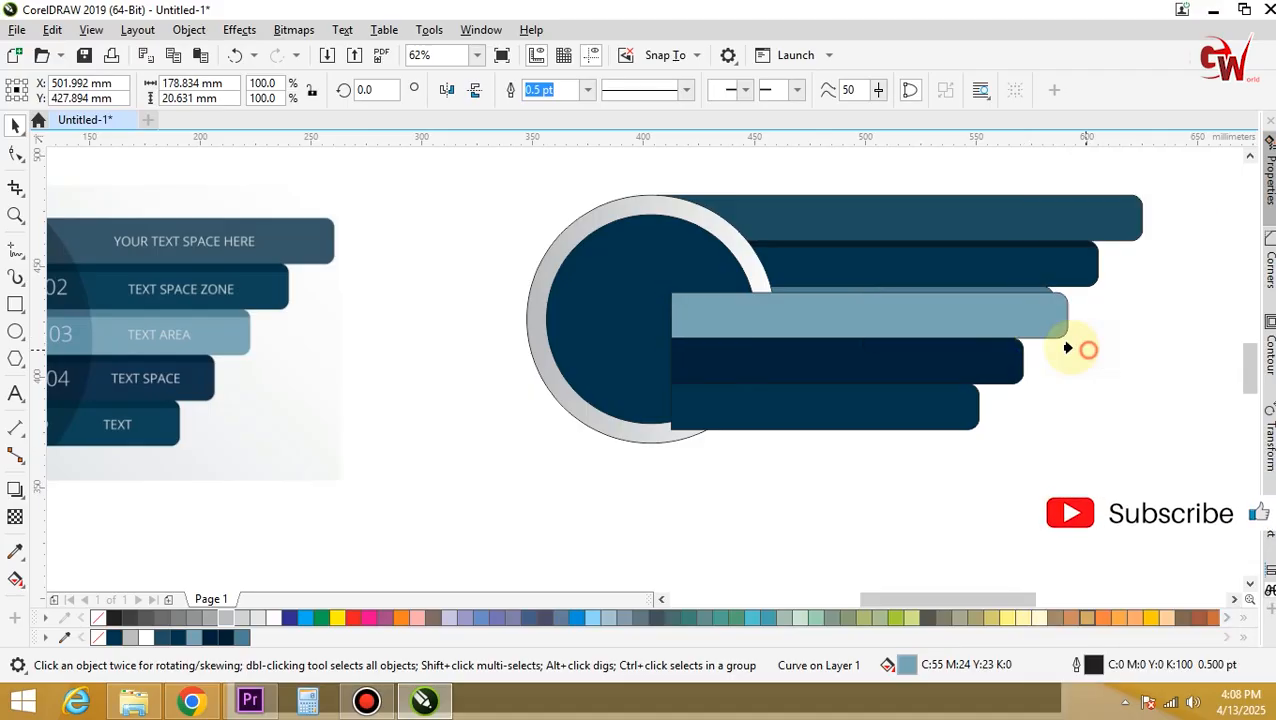
{"action": "left_click", "coordinate": [921, 285]}
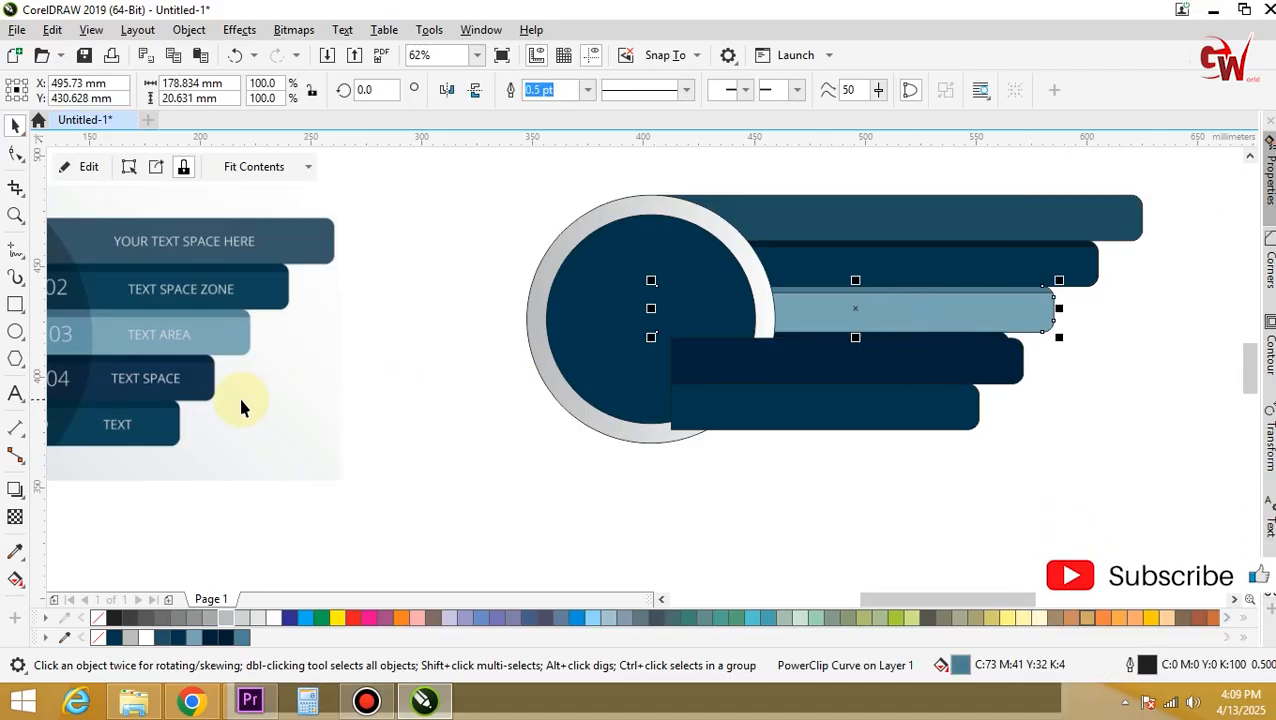
- Fill the original fourth bar behind its copy with the near-black edge colour sampled from the reference's fourth bar
{"action": "left_click", "coordinate": [15, 545]}
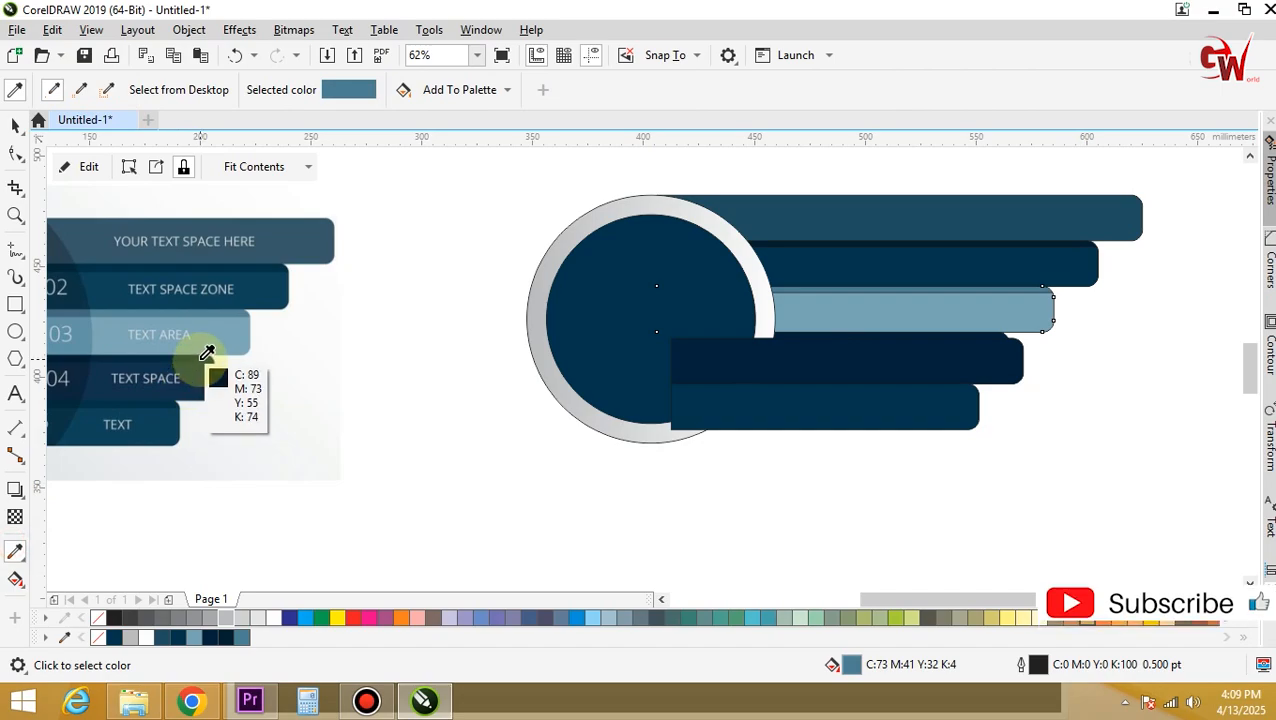
{"action": "left_click", "coordinate": [205, 365]}
{"action": "scroll", "coordinate": [860, 340], "scroll_direction": "up", "scroll_amount": 5}
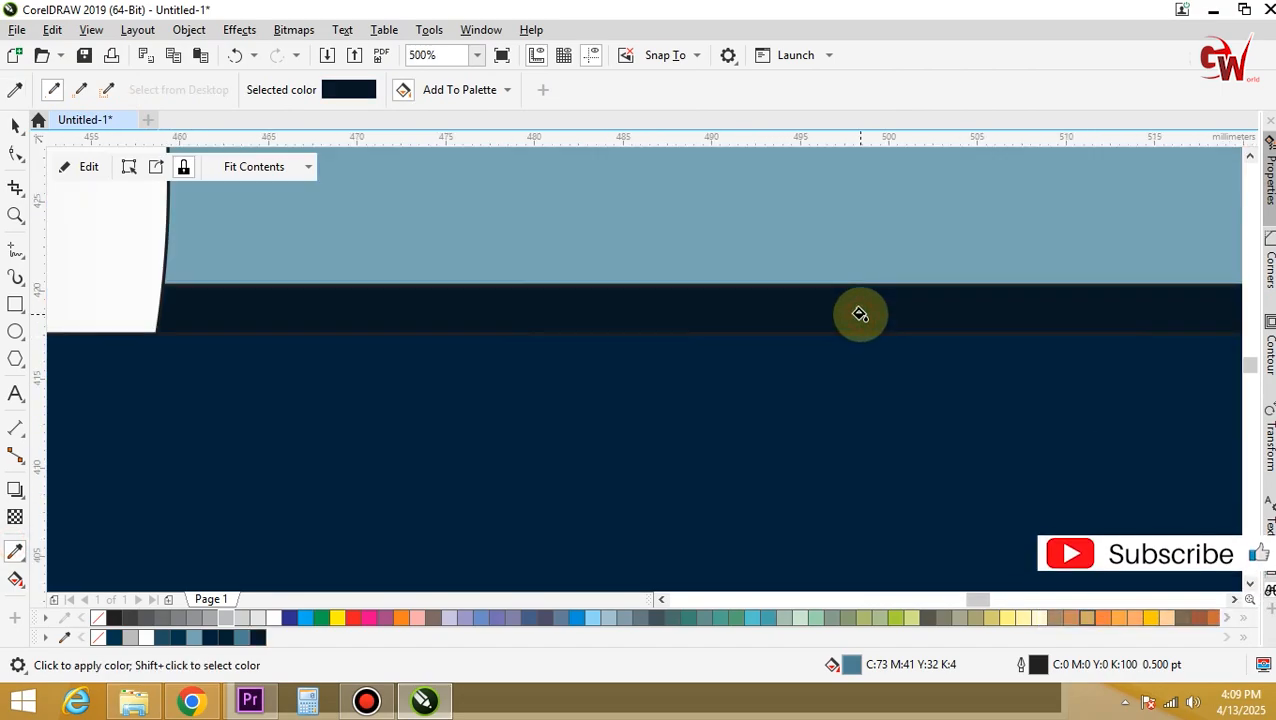
{"action": "scroll", "coordinate": [854, 313], "scroll_direction": "down", "scroll_amount": 5}
{"action": "left_click", "coordinate": [16, 124]}
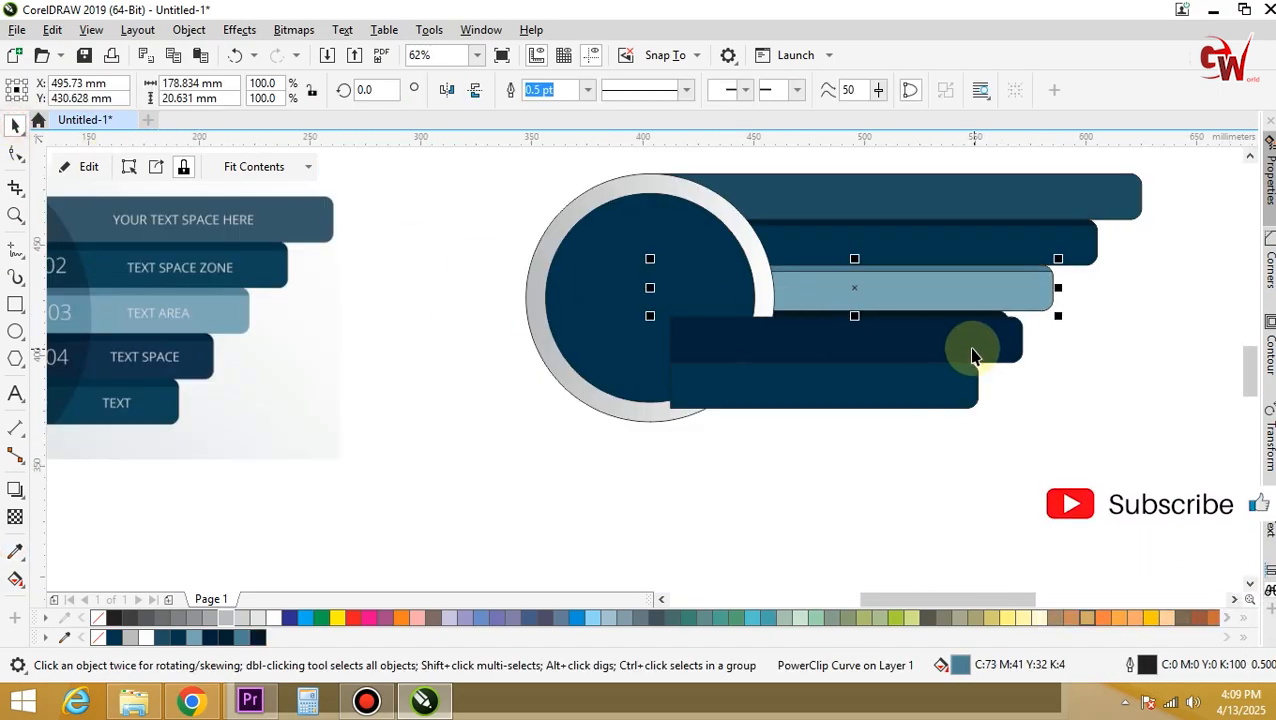
- PowerClip the front copy of the navy fourth bar inside the near-black original behind it
{"action": "left_click", "coordinate": [971, 346]}
{"action": "right_click", "coordinate": [970, 345]}
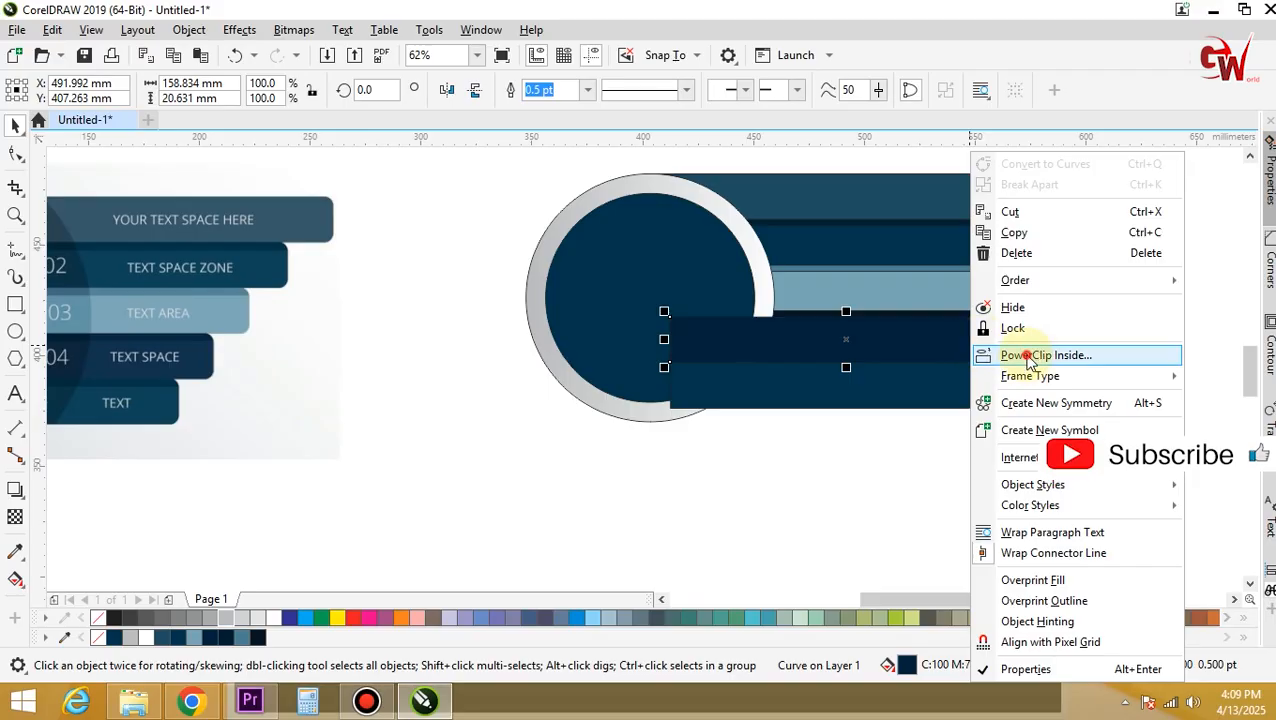
{"action": "left_click", "coordinate": [1017, 356]}
{"action": "left_click", "coordinate": [956, 311]}
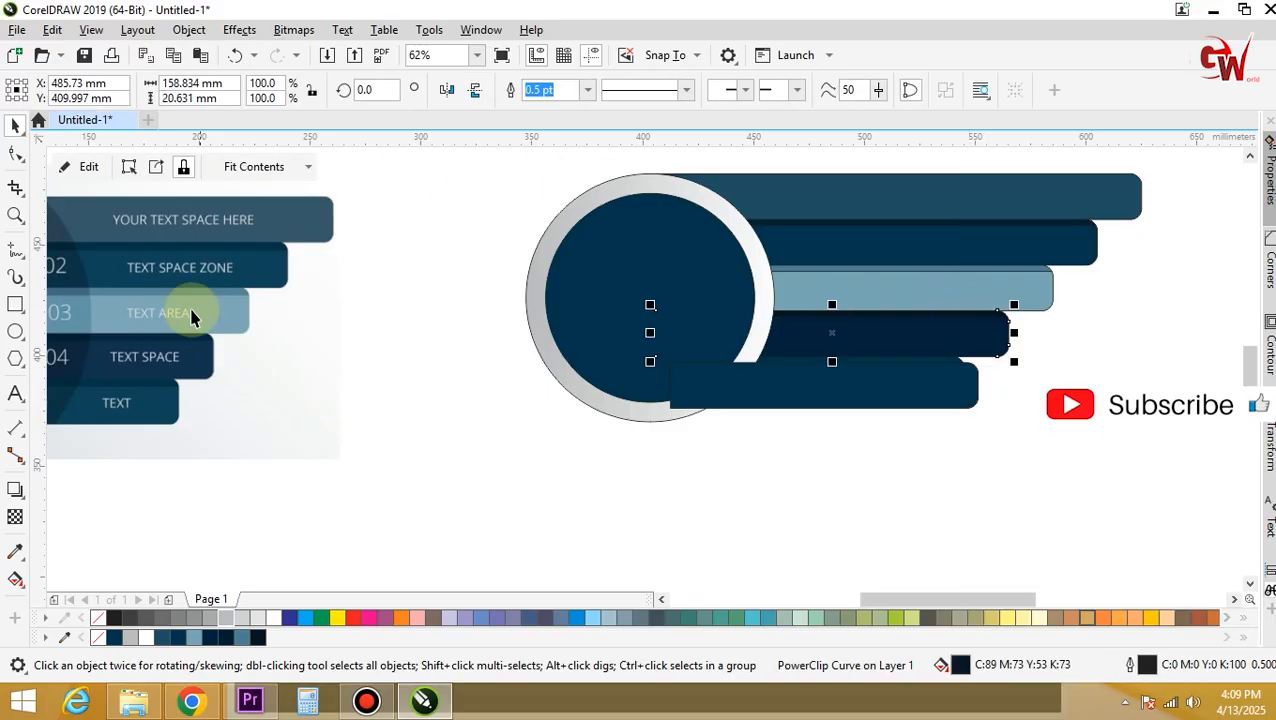
- Fill the original fifth bar behind its copy with the darker edge colour sampled from the reference's fifth bar
{"action": "left_click", "coordinate": [10, 556]}
{"action": "left_click", "coordinate": [151, 384]}
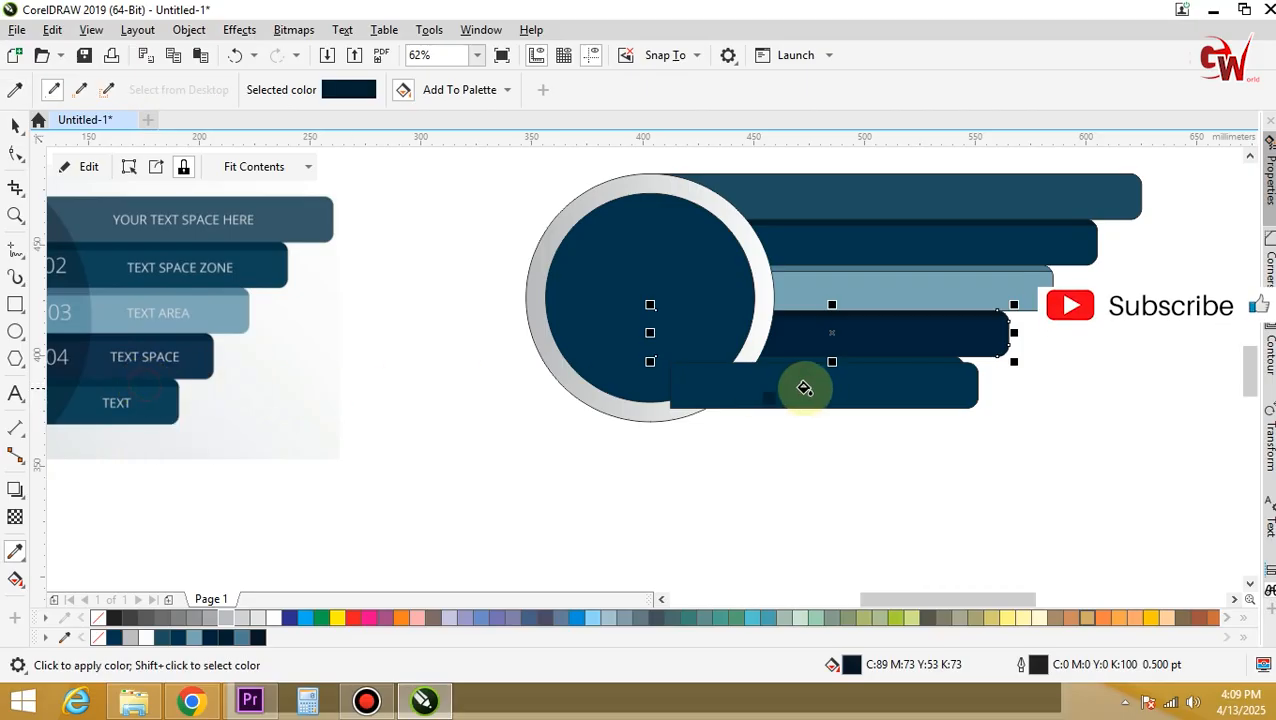
{"action": "scroll", "coordinate": [908, 376], "scroll_direction": "up", "scroll_amount": 3}
{"action": "scroll", "coordinate": [860, 300], "scroll_direction": "down", "scroll_amount": 3}
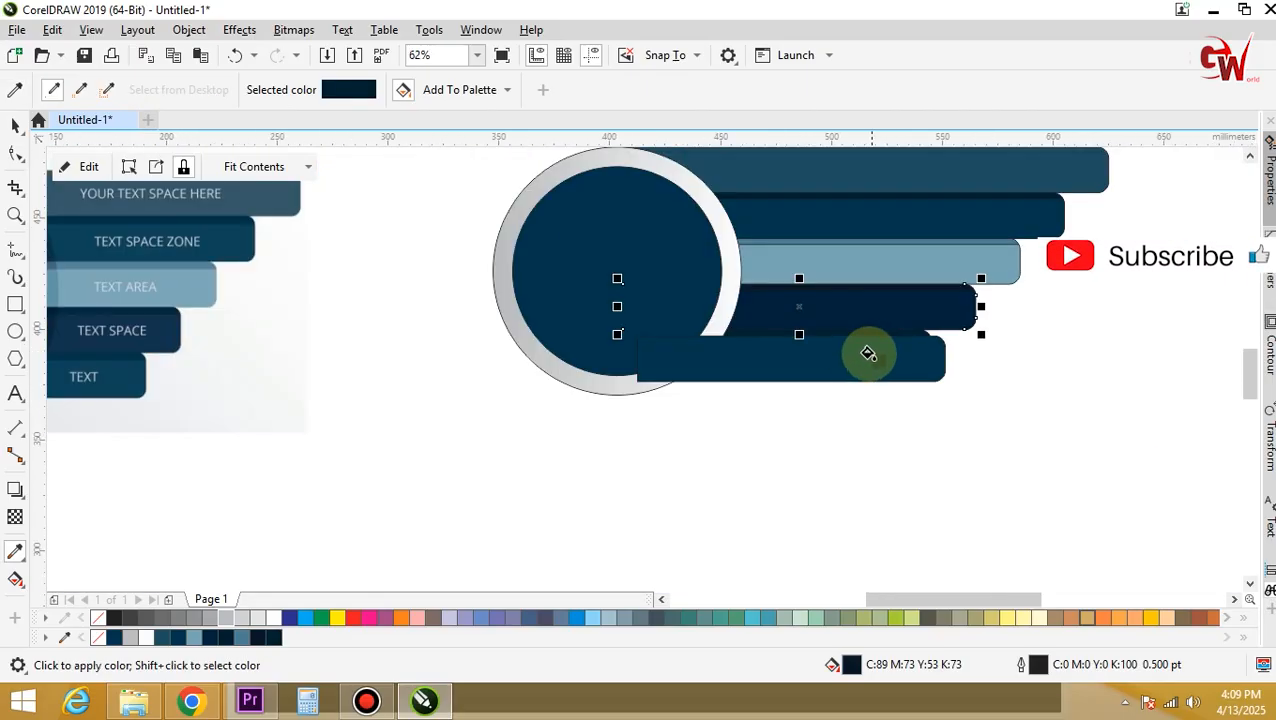
- PowerClip the front copy of the dark blue fifth bar inside the darker original behind it
{"action": "left_click", "coordinate": [15, 124]}
{"action": "left_click", "coordinate": [891, 362]}
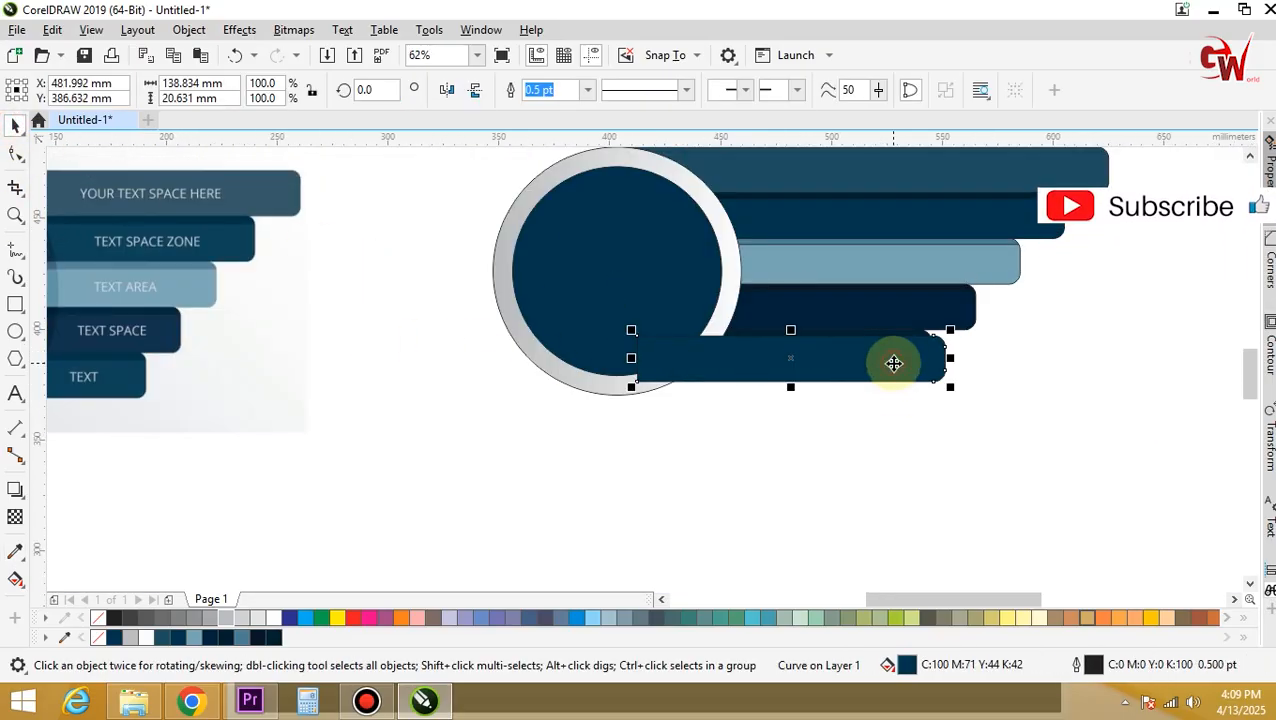
{"action": "right_click", "coordinate": [897, 370]}
{"action": "left_click", "coordinate": [975, 355]}
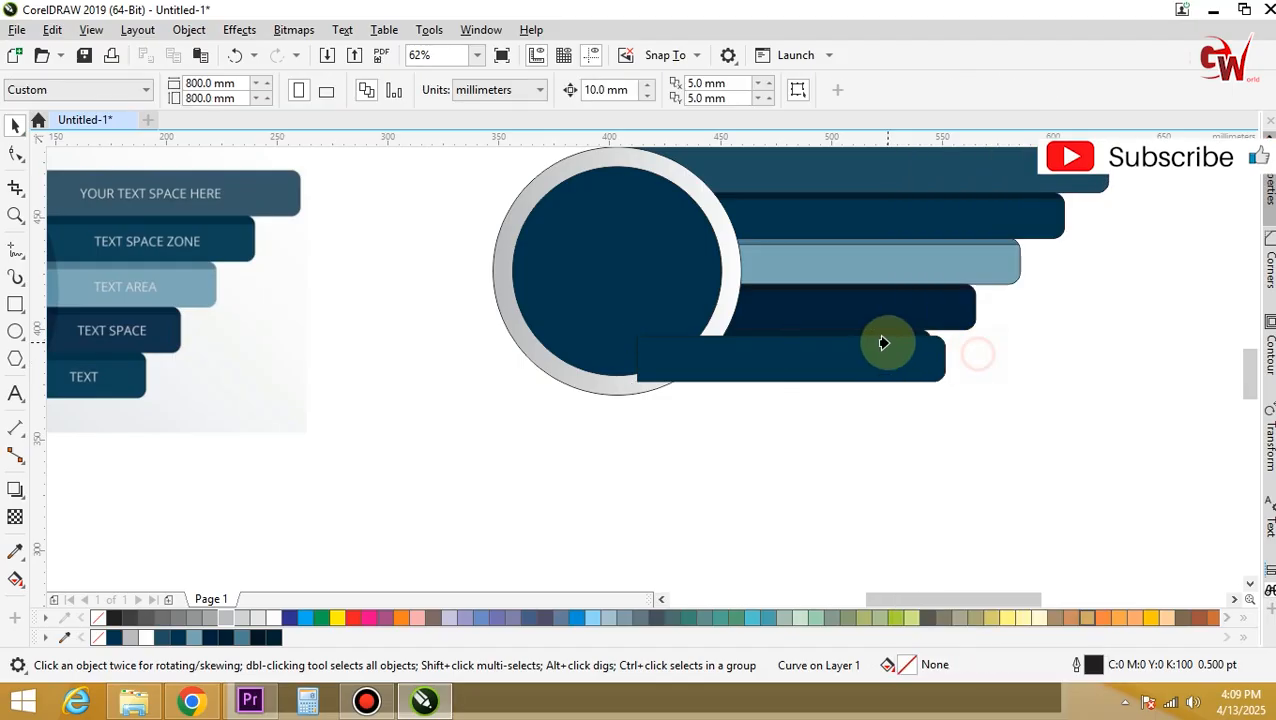
{"action": "left_click", "coordinate": [884, 335]}
{"action": "left_click", "coordinate": [989, 524]}
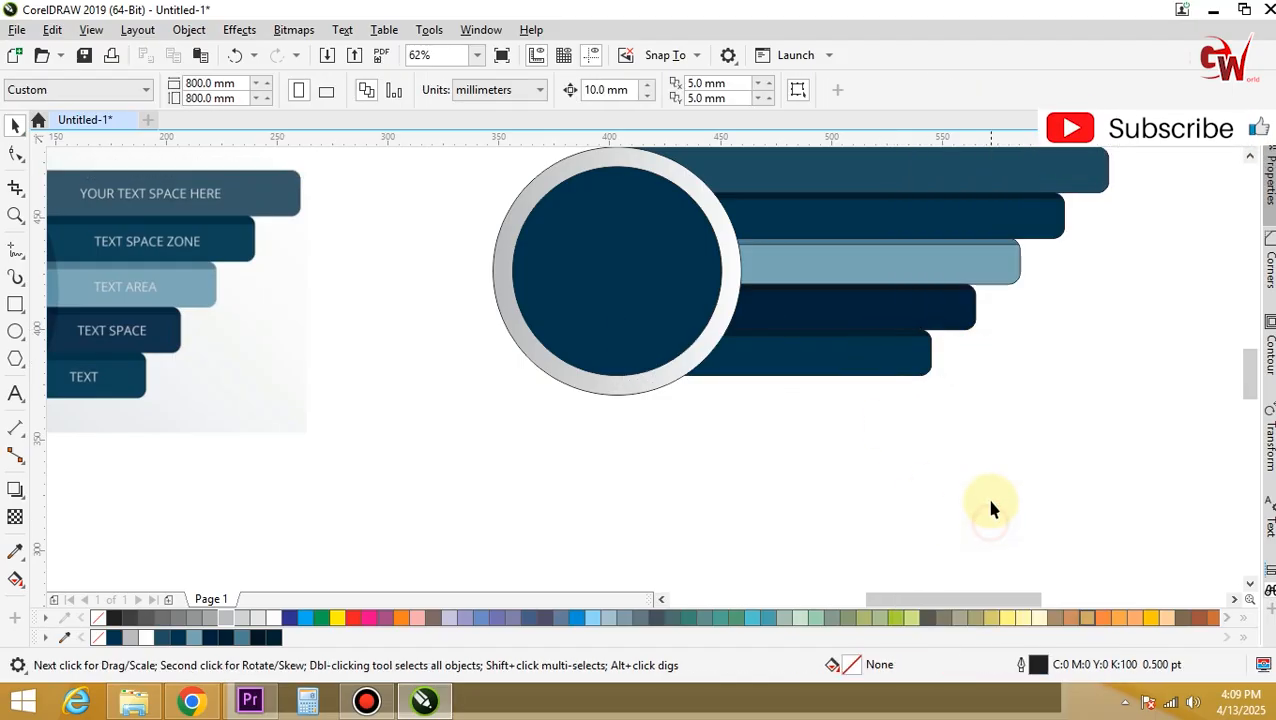
- Remove the outline from all five outer bars
{"action": "left_click", "coordinate": [1052, 217]}
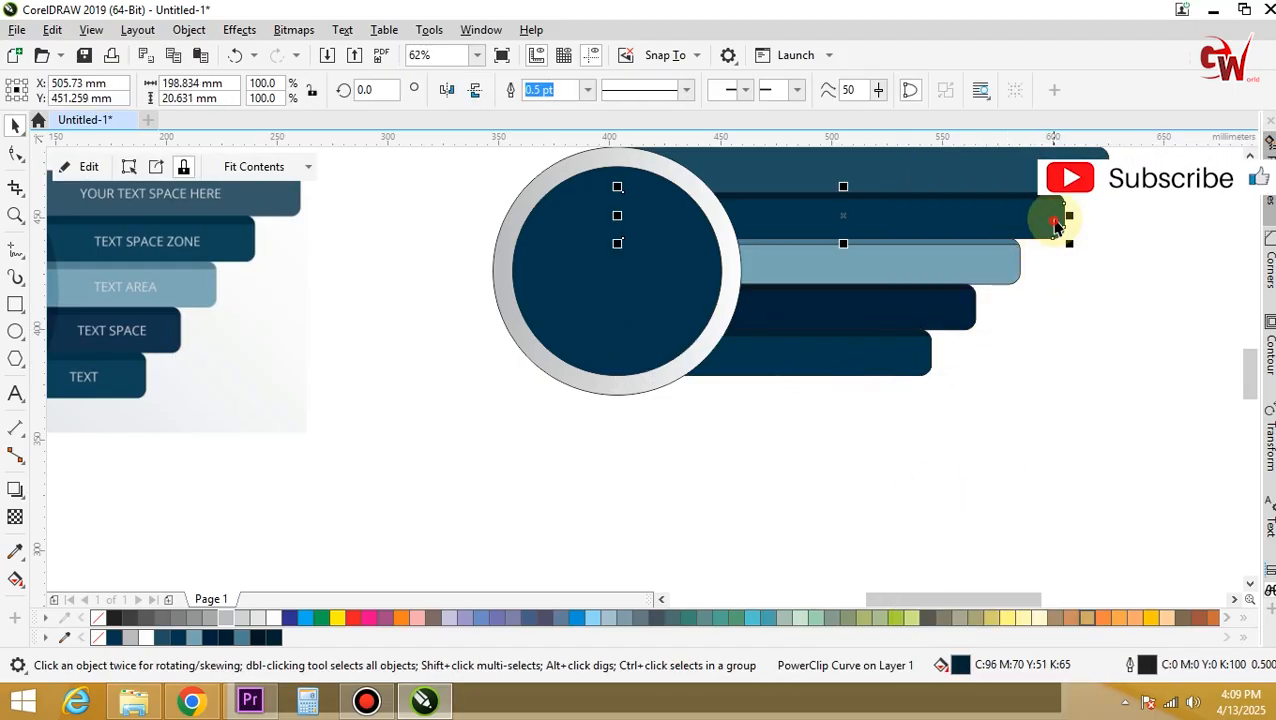
{"action": "left_click", "coordinate": [1052, 217], "text": "alt"}
{"action": "scroll", "coordinate": [930, 440], "scroll_direction": "down", "scroll_amount": 1}
{"action": "left_click_drag", "start_coordinate": [1048, 252], "coordinate": [515, 510]}
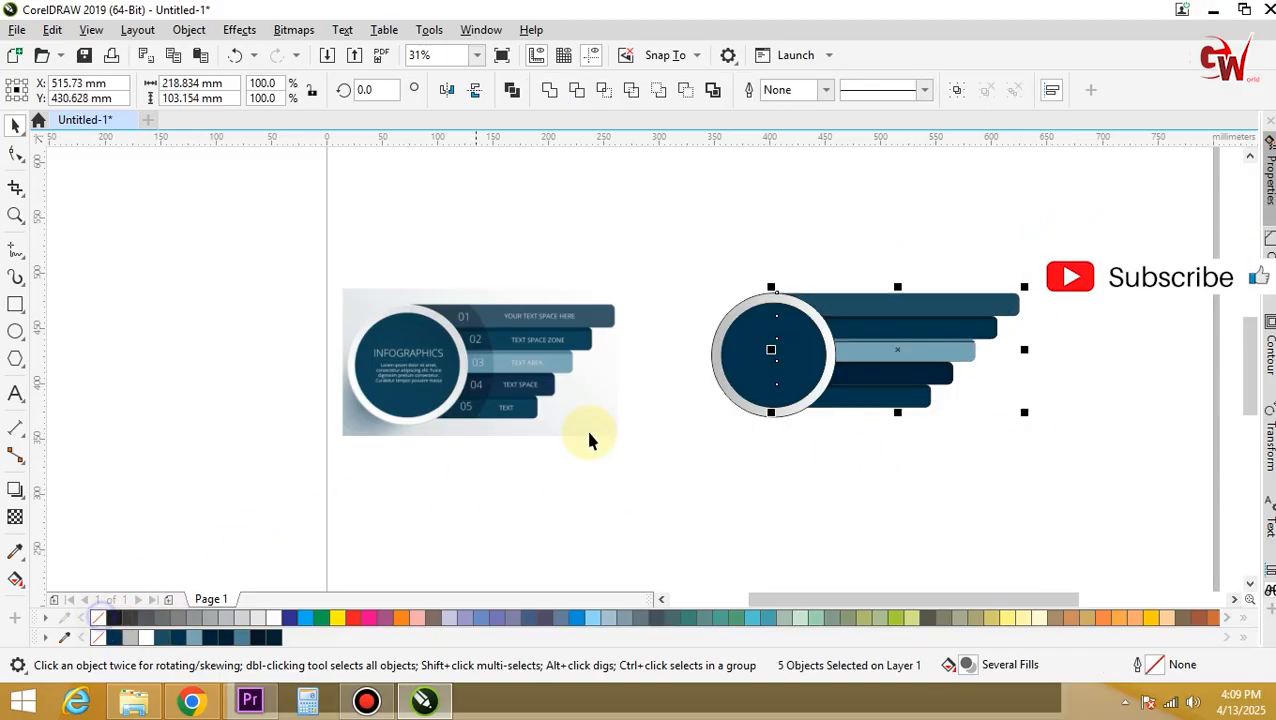
- Remove the outlines from the clipped front copies inside the third, fourth, fifth and second bars
{"action": "left_click", "coordinate": [1017, 393]}
{"action": "left_click", "coordinate": [954, 356], "text": "alt"}
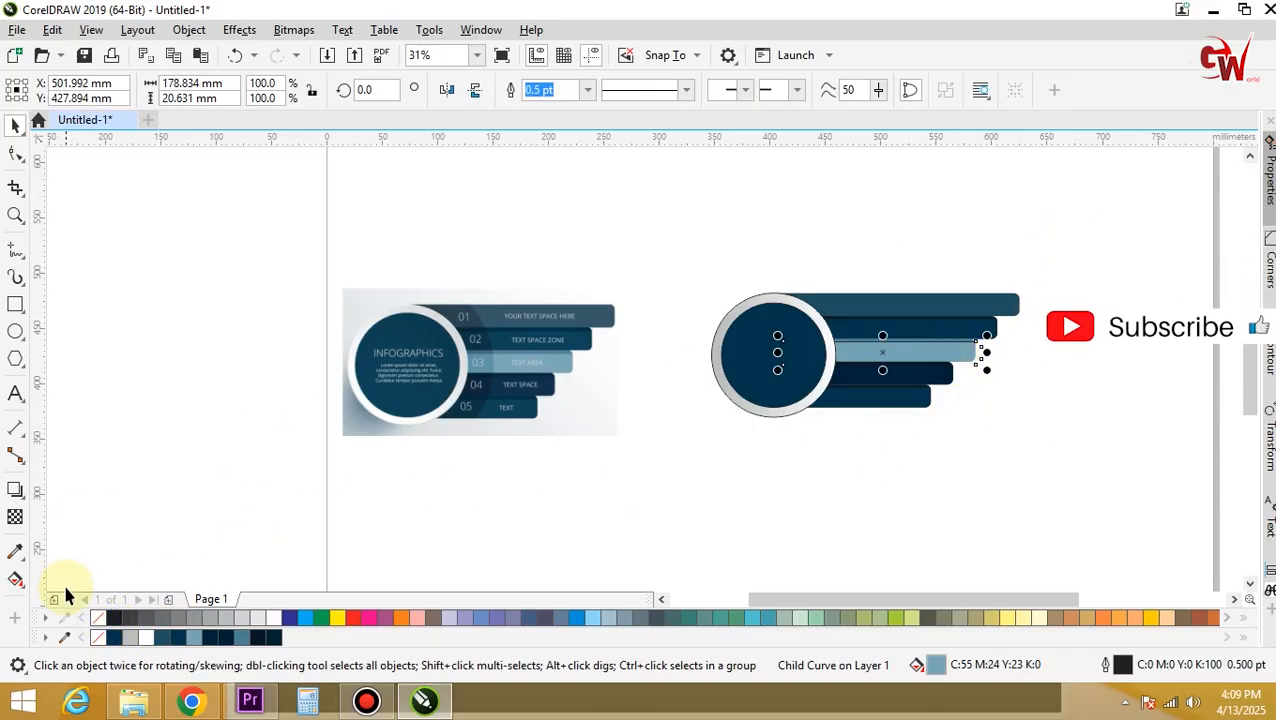
{"action": "right_click", "coordinate": [98, 618]}
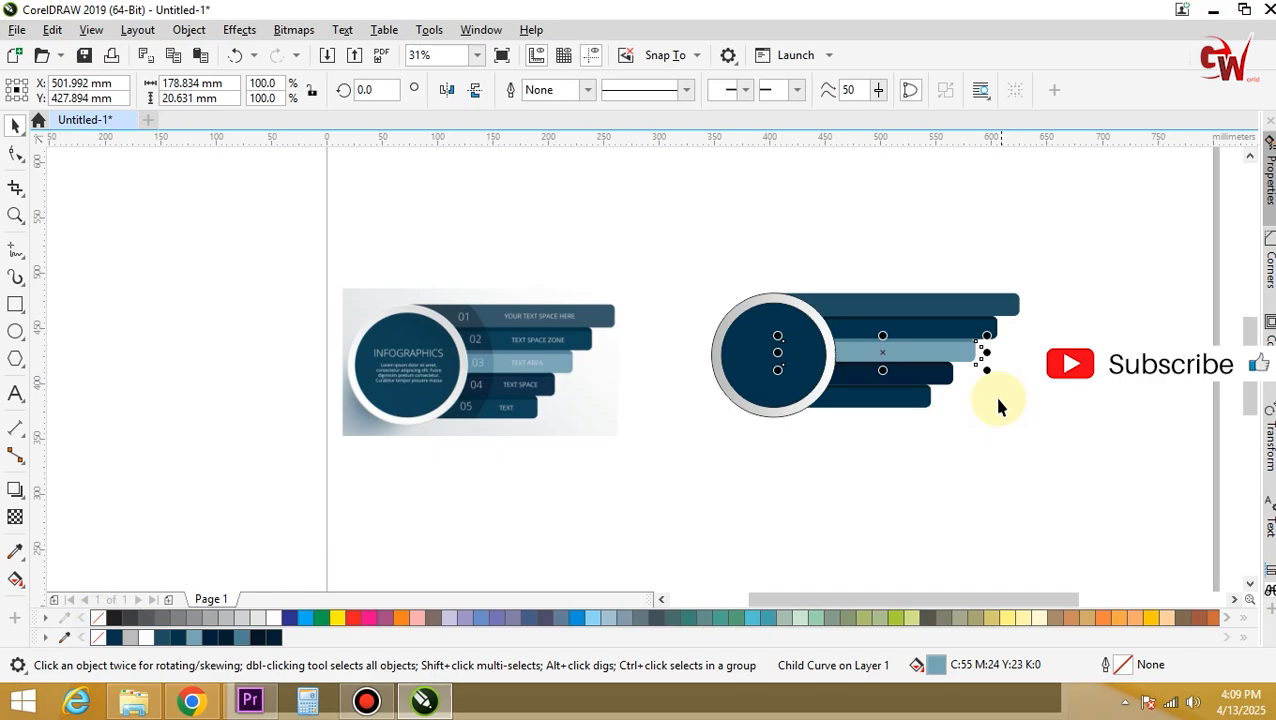
{"action": "left_click", "coordinate": [940, 377], "text": "alt"}
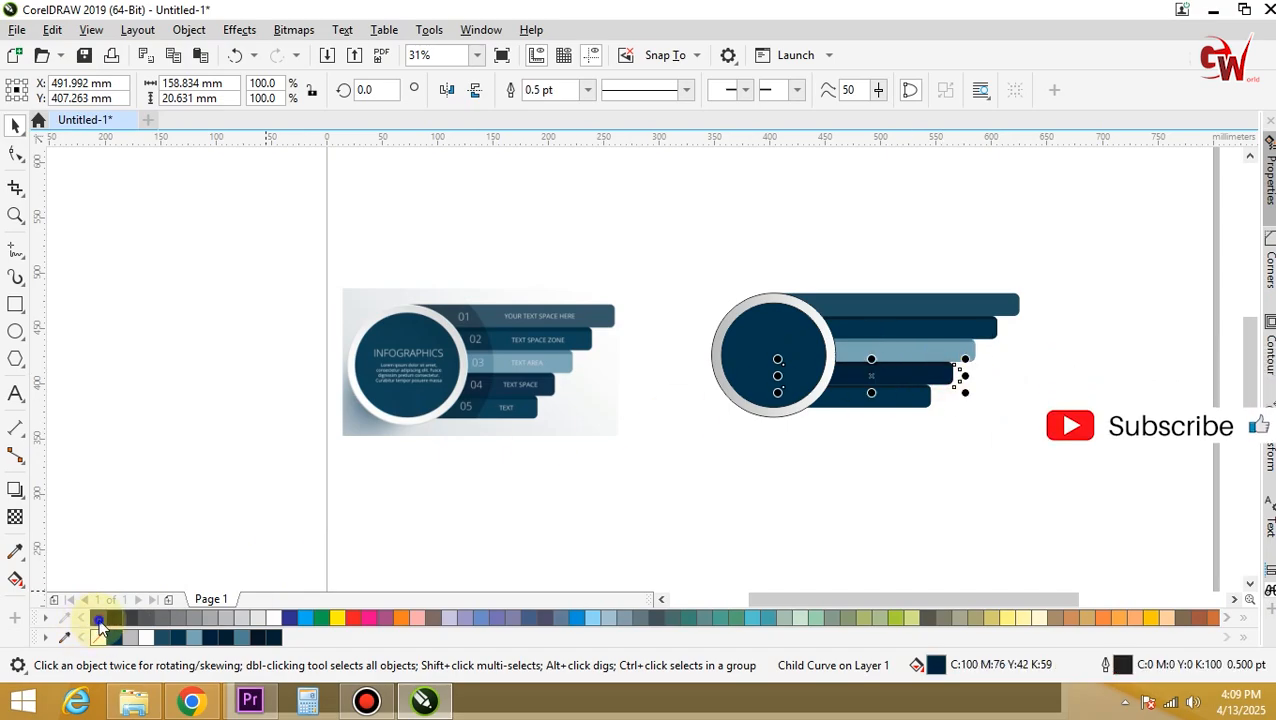
{"action": "right_click", "coordinate": [99, 619]}
{"action": "left_click", "coordinate": [907, 410]}
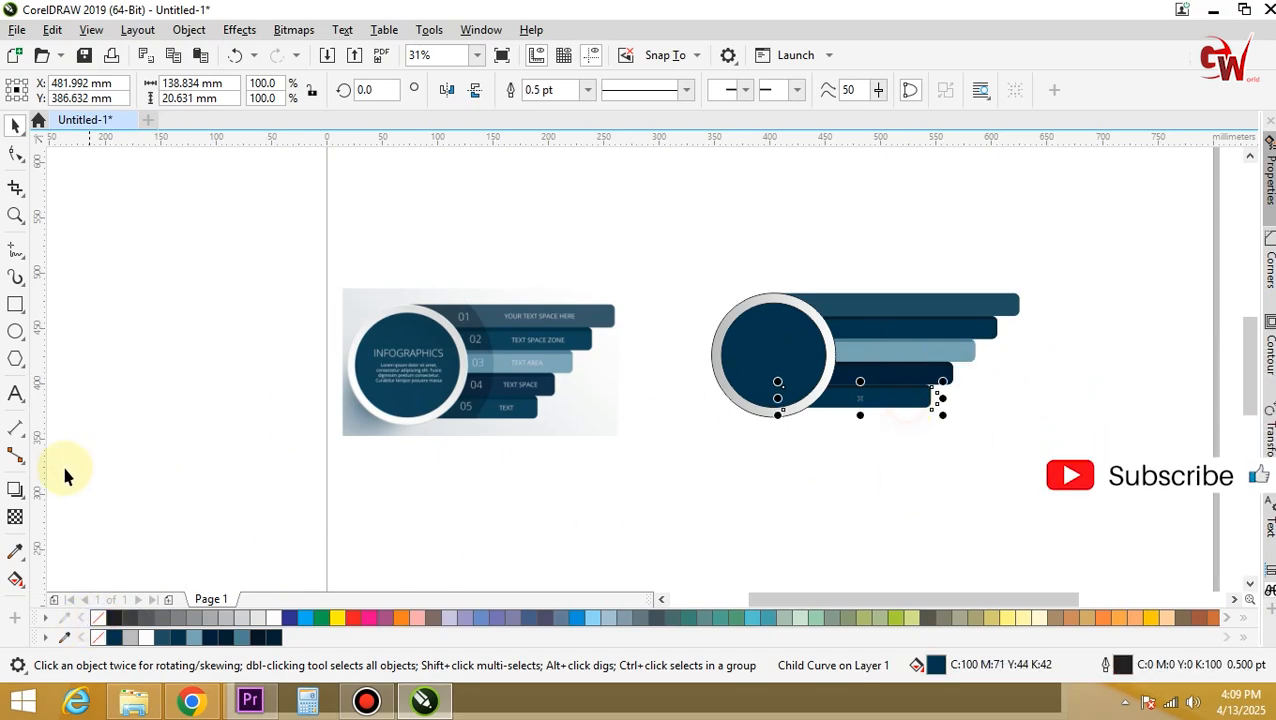
{"action": "right_click", "coordinate": [100, 618]}
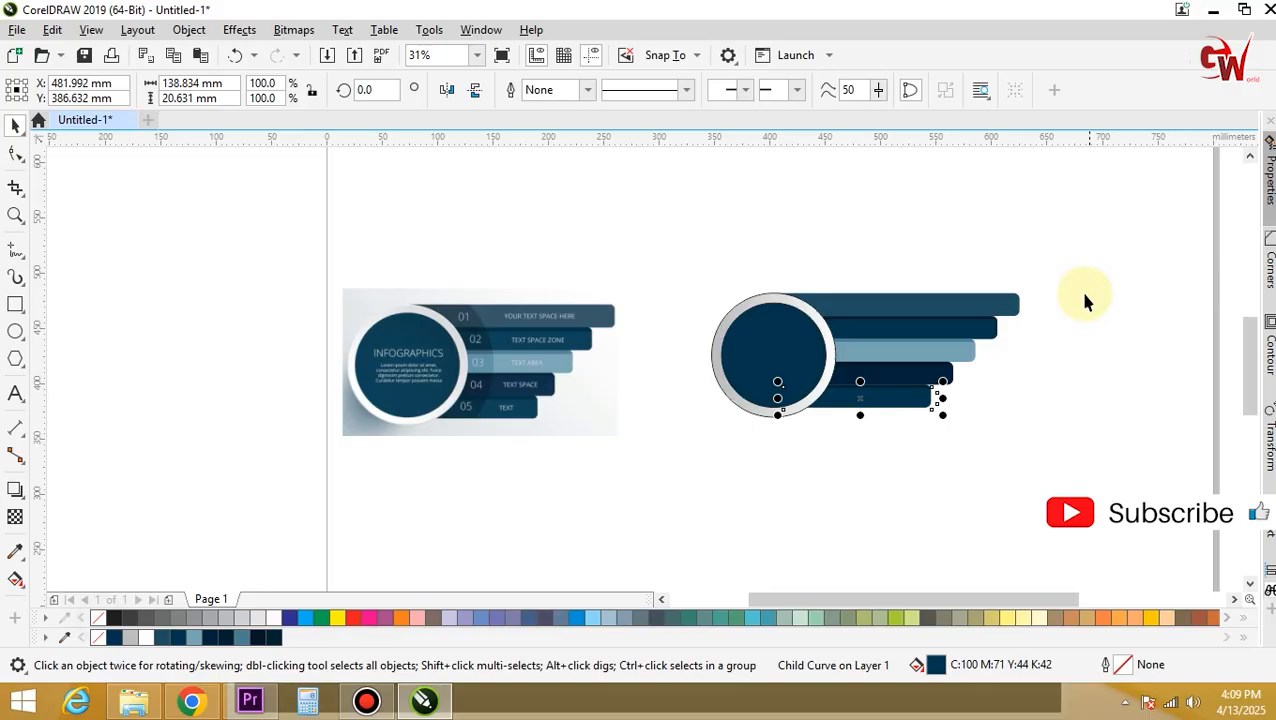
{"action": "left_click", "coordinate": [993, 330]}
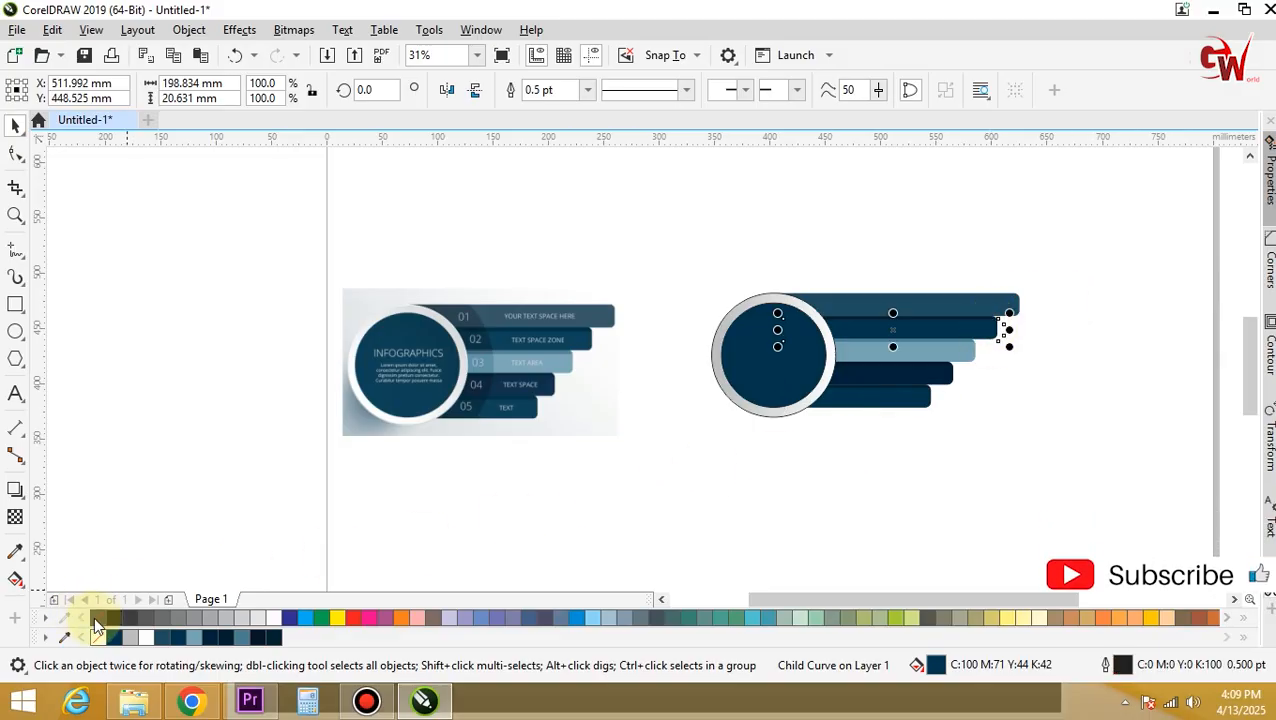
{"action": "right_click", "coordinate": [97, 618]}
{"action": "left_click", "coordinate": [1005, 305]}
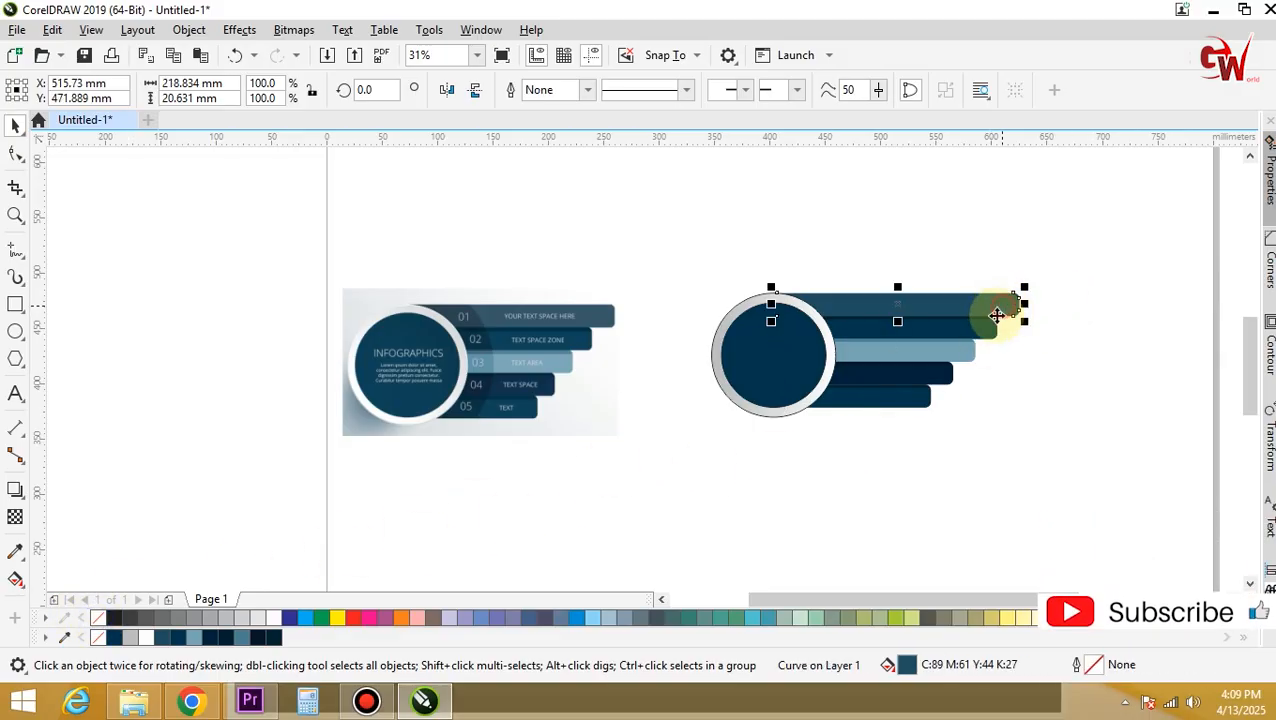
{"action": "left_click", "coordinate": [1100, 467]}
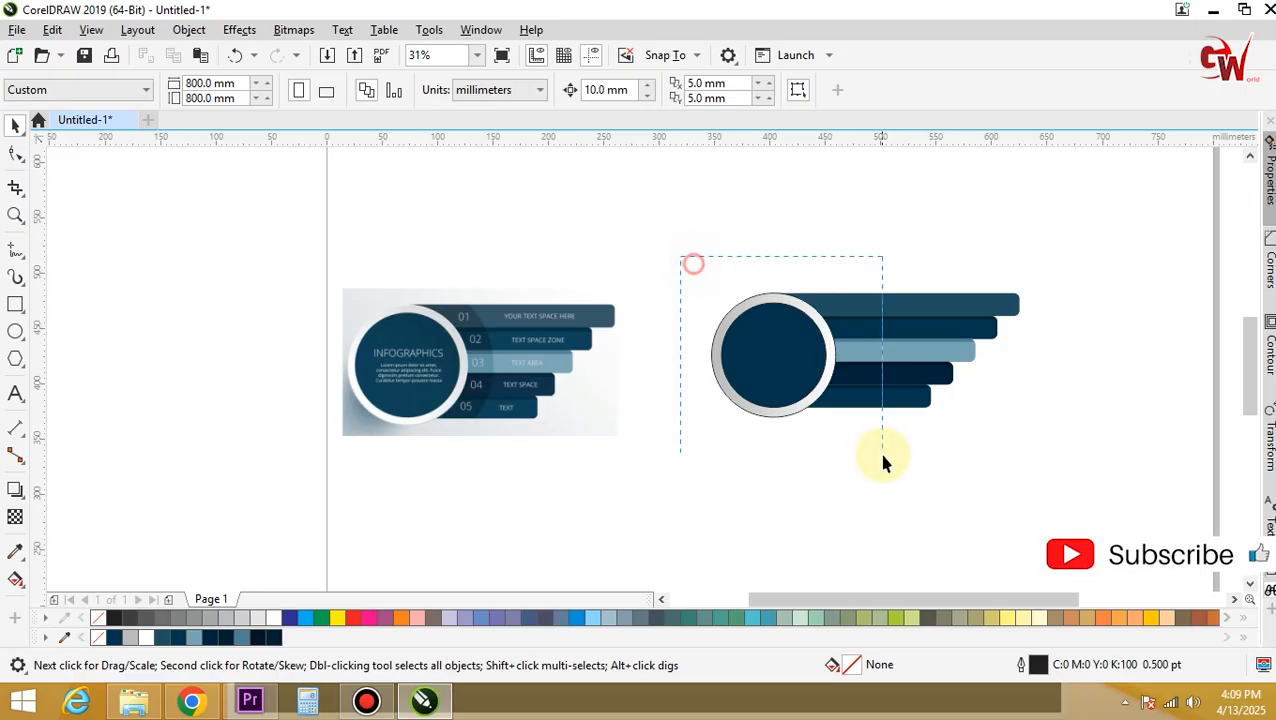
- Remove the outline from both the dark blue circle and the light grey ring around it
{"action": "left_click_drag", "start_coordinate": [882, 460], "coordinate": [882, 460]}
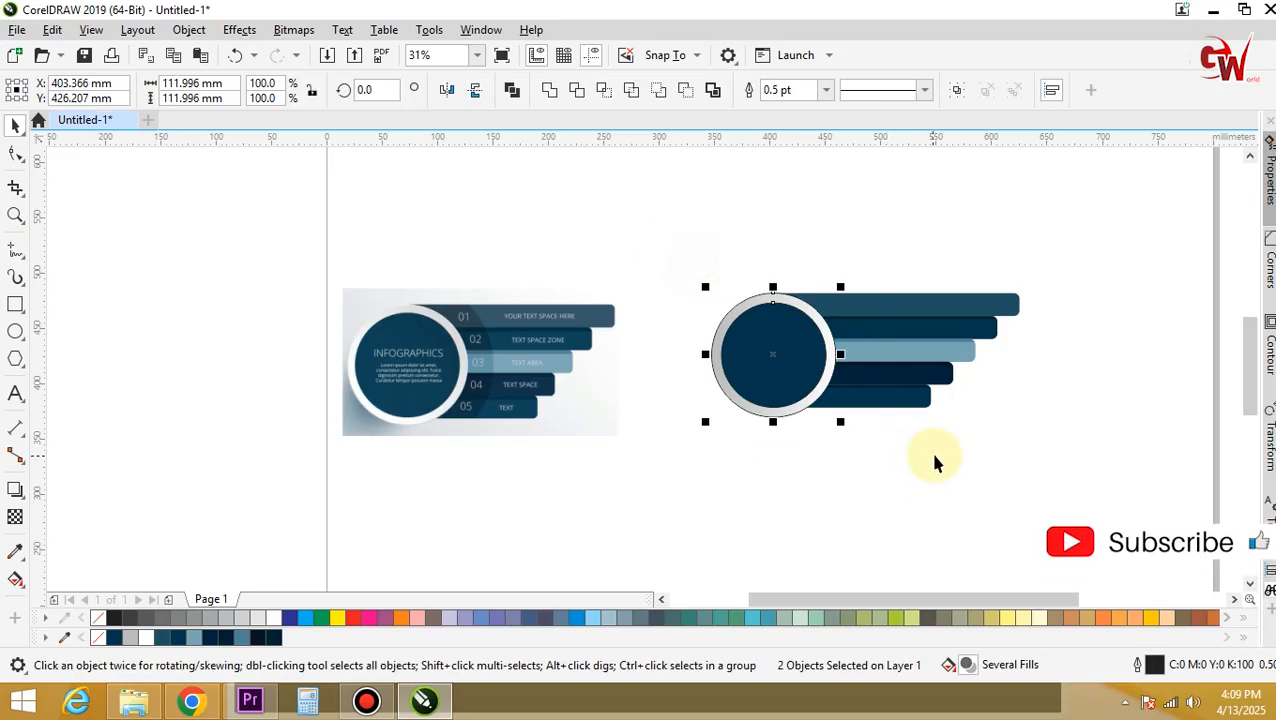
{"action": "left_click", "coordinate": [1050, 449]}
{"action": "left_click", "coordinate": [900, 405], "text": "ctrl"}
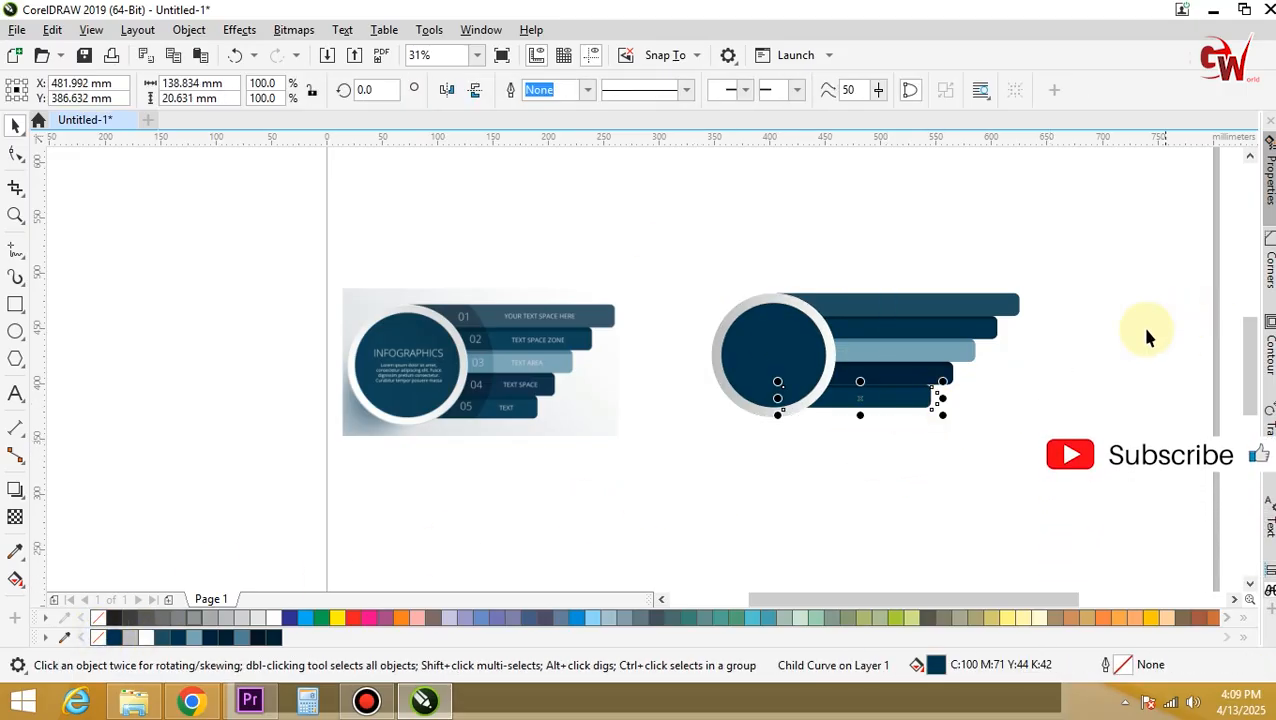
{"action": "scroll", "coordinate": [903, 388], "scroll_direction": "up", "scroll_amount": 1}
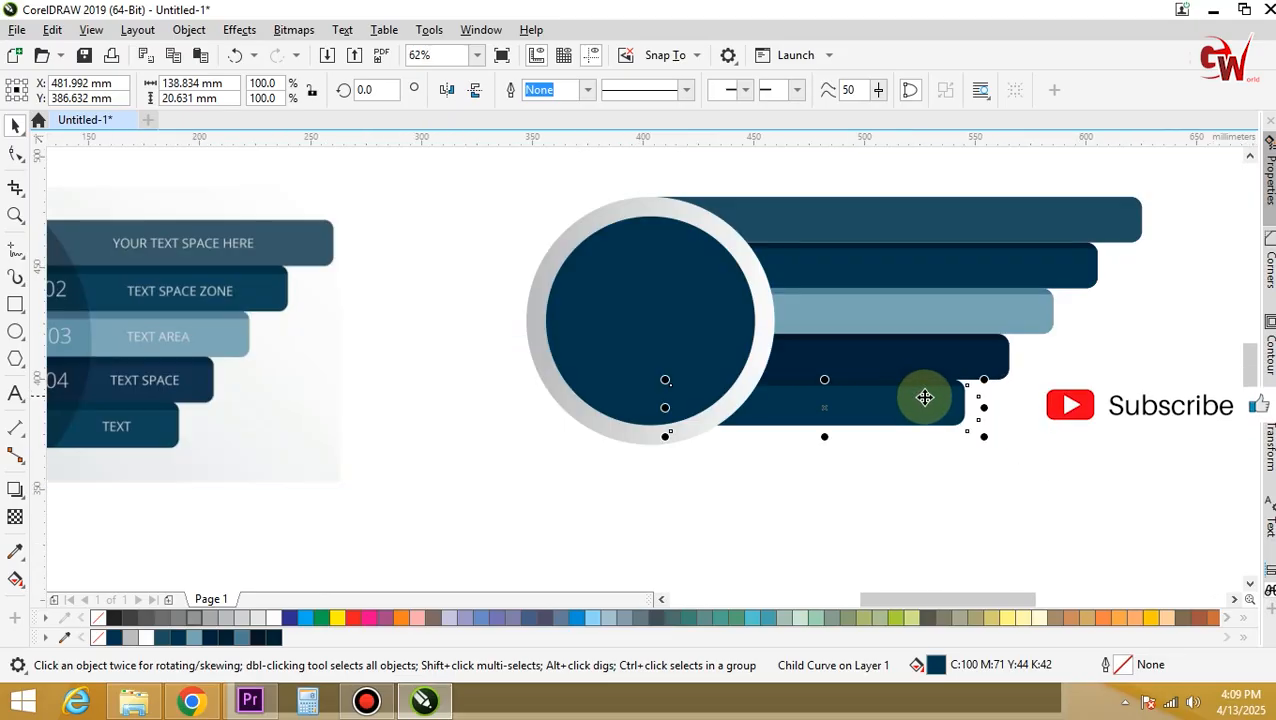
{"action": "left_click", "coordinate": [997, 379]}
{"action": "left_click", "coordinate": [965, 345]}
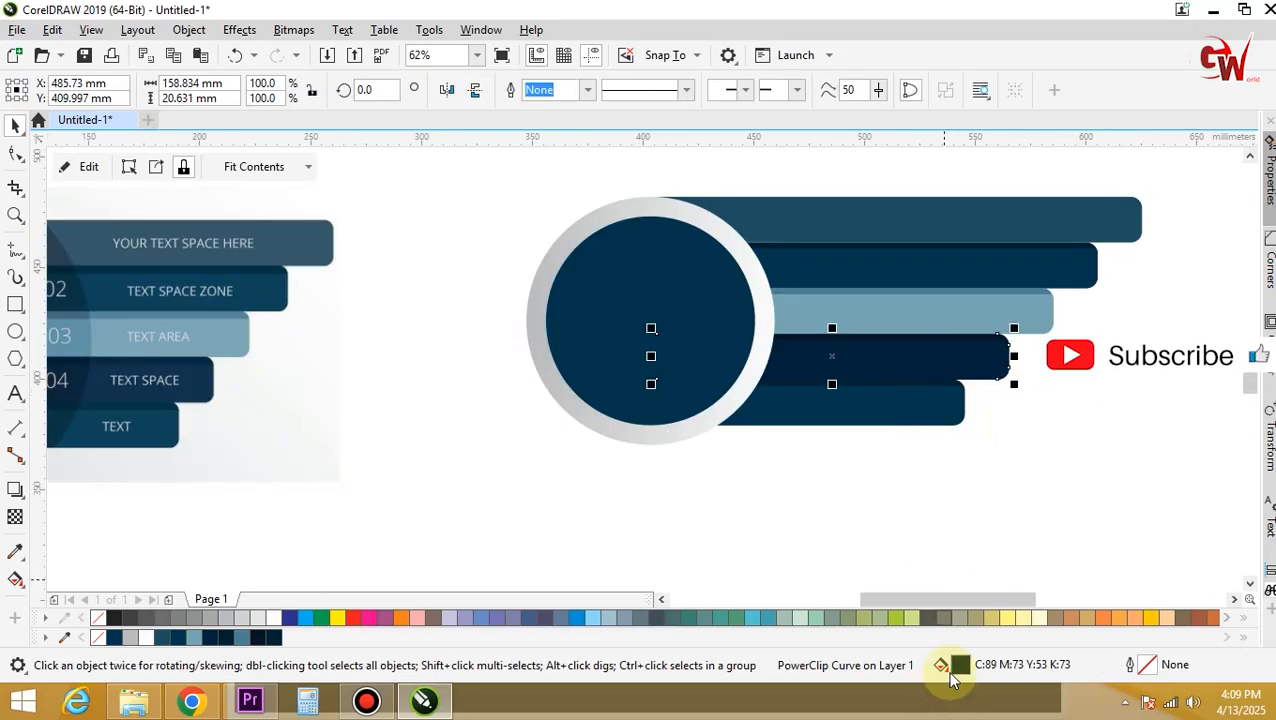
{"action": "double_click", "coordinate": [961, 665]}
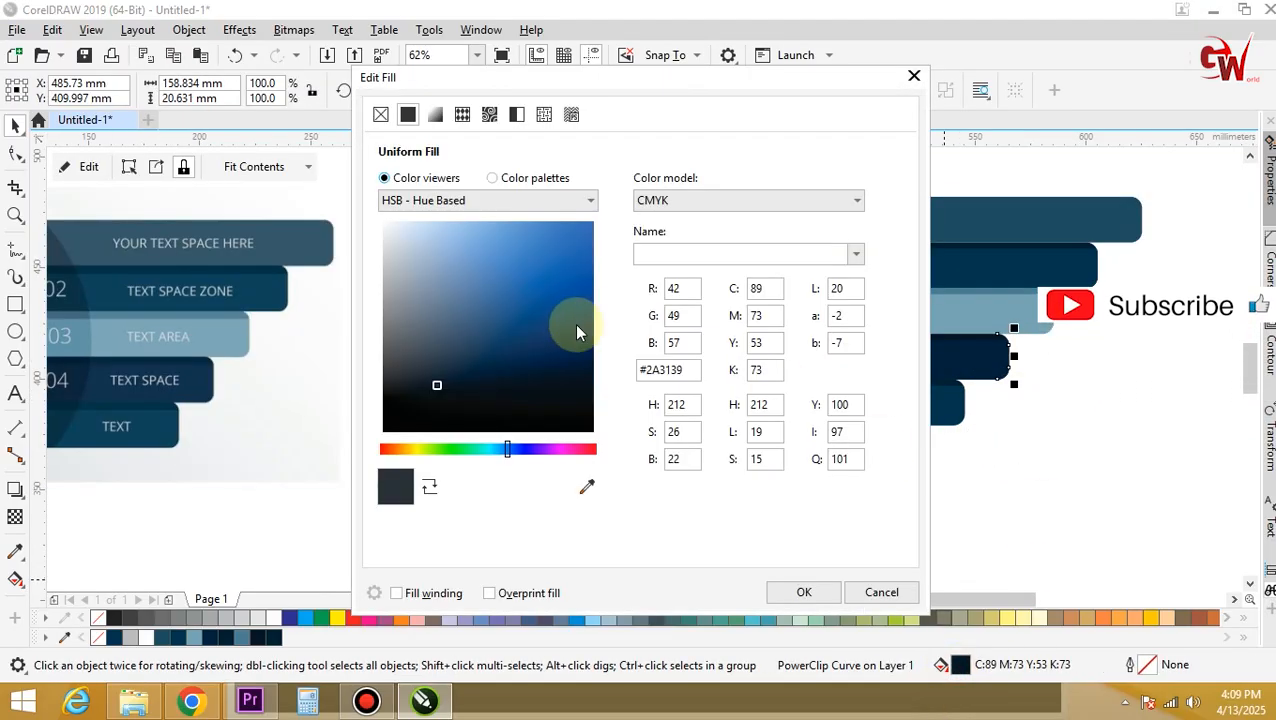
{"action": "mouse_move", "coordinate": [461, 390]}
{"action": "left_mouse_down"}
{"action": "mouse_move", "coordinate": [542, 362]}
{"action": "mouse_move", "coordinate": [556, 343]}
{"action": "left_mouse_up"}
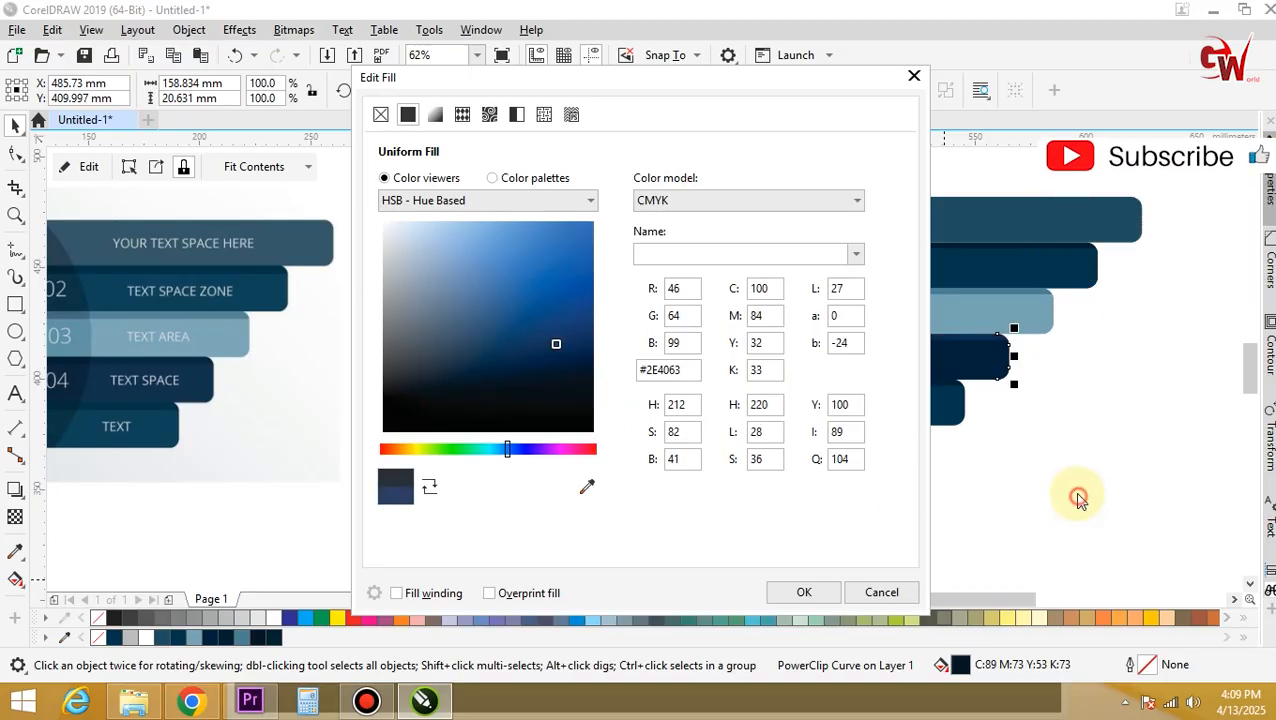
{"action": "left_click", "coordinate": [868, 593]}
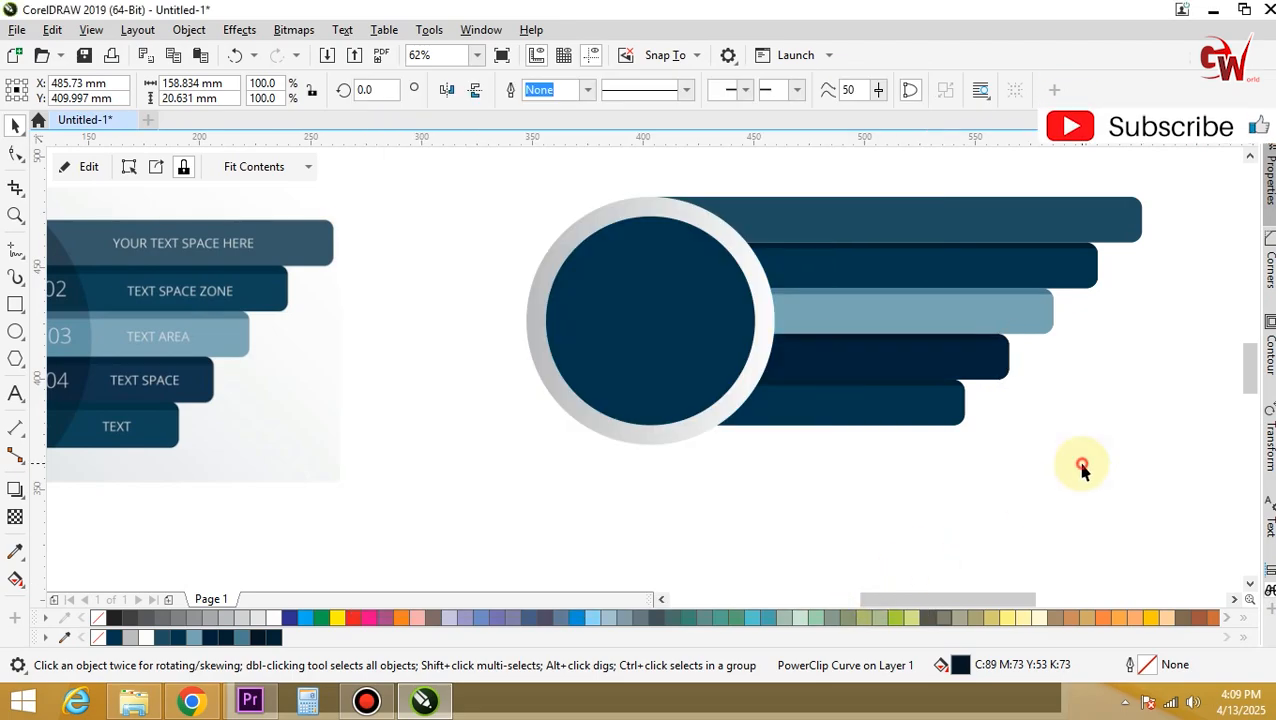
{"action": "left_click", "coordinate": [911, 360]}
{"action": "double_click", "coordinate": [961, 674]}
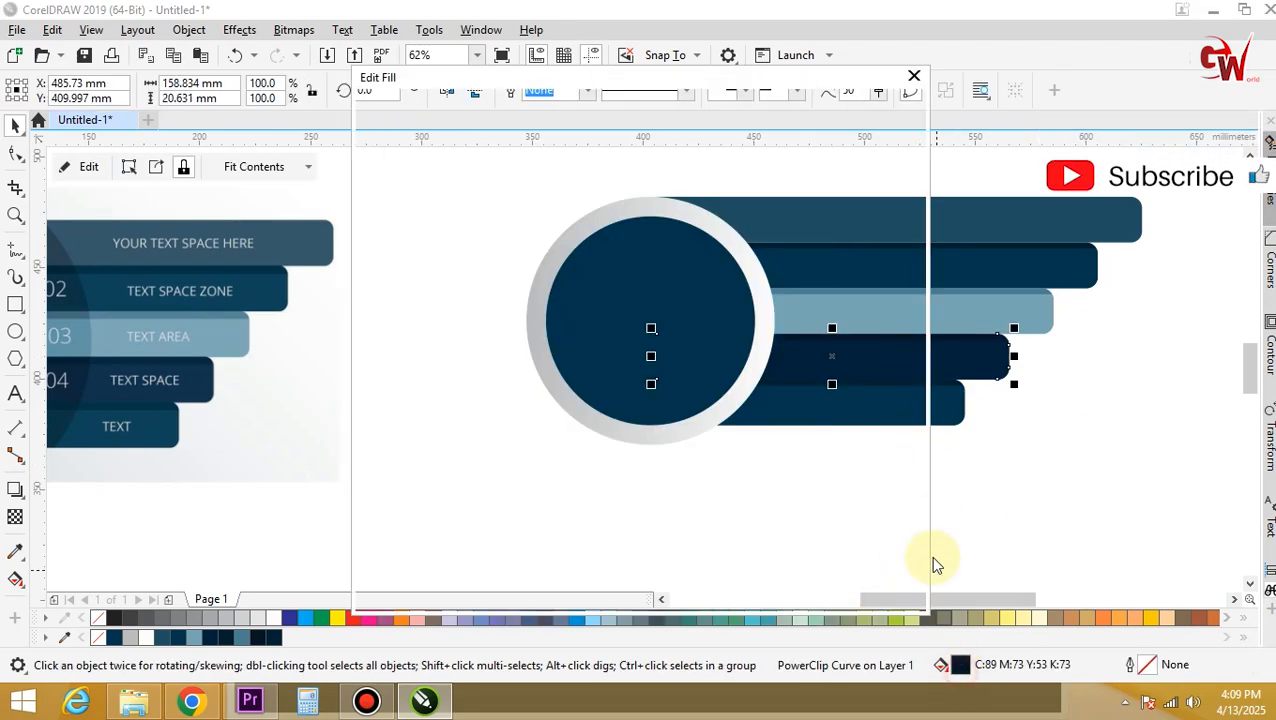
{"action": "left_click", "coordinate": [548, 349]}
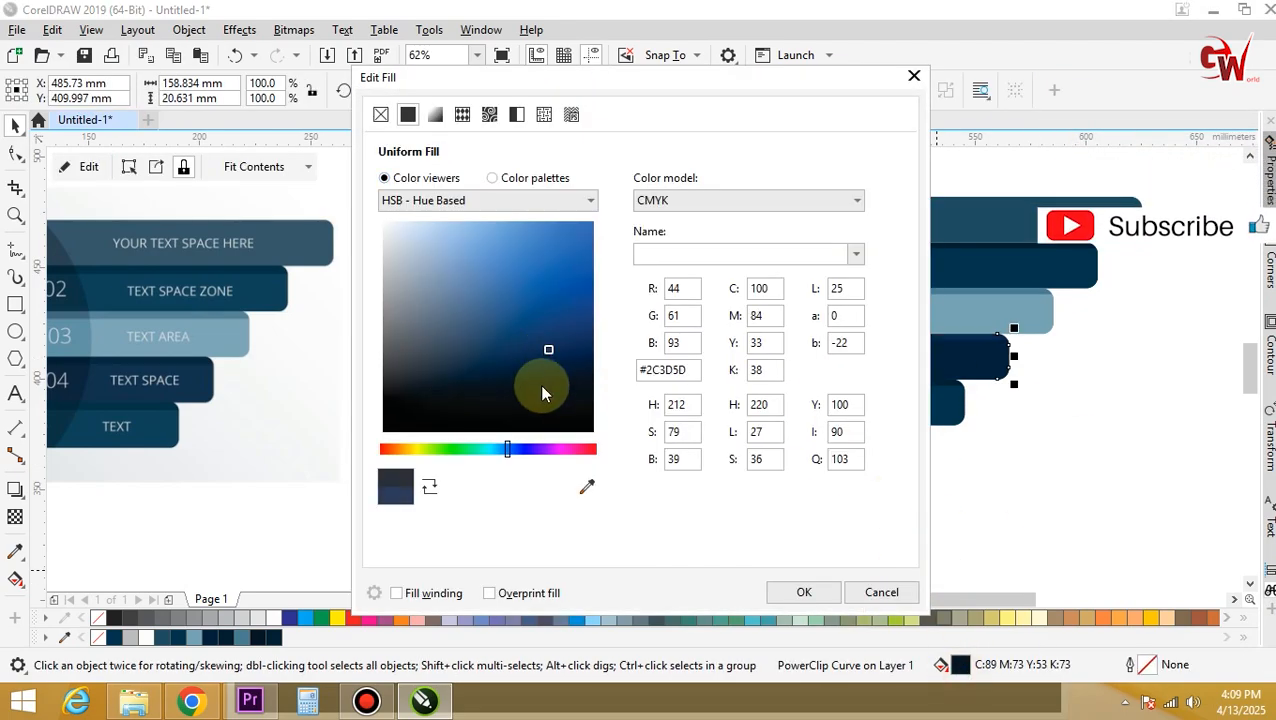
{"action": "left_click", "coordinate": [1098, 470]}
{"action": "left_click", "coordinate": [881, 592]}
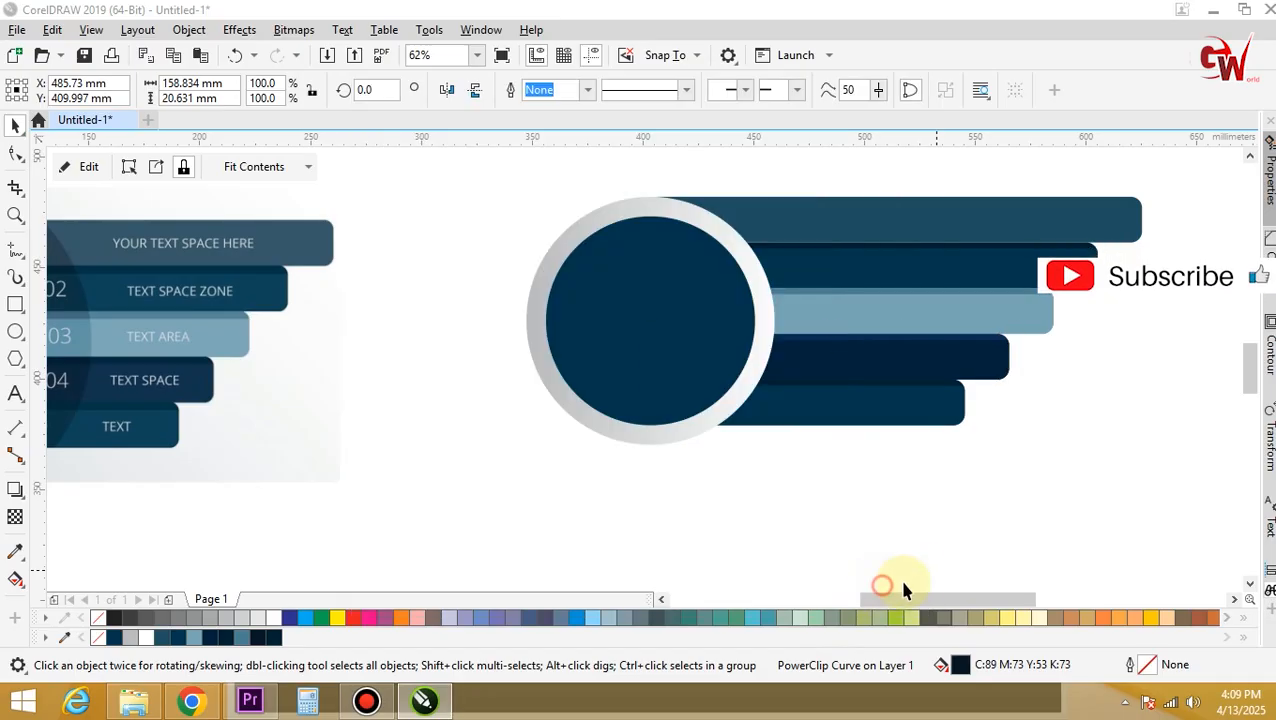
- Change the uniform fill of the clipped front copy in the fourth bar to a brighter blue, C100 M82 Y29 K20
{"action": "left_click", "coordinate": [1131, 484]}
{"action": "left_click", "coordinate": [961, 372]}
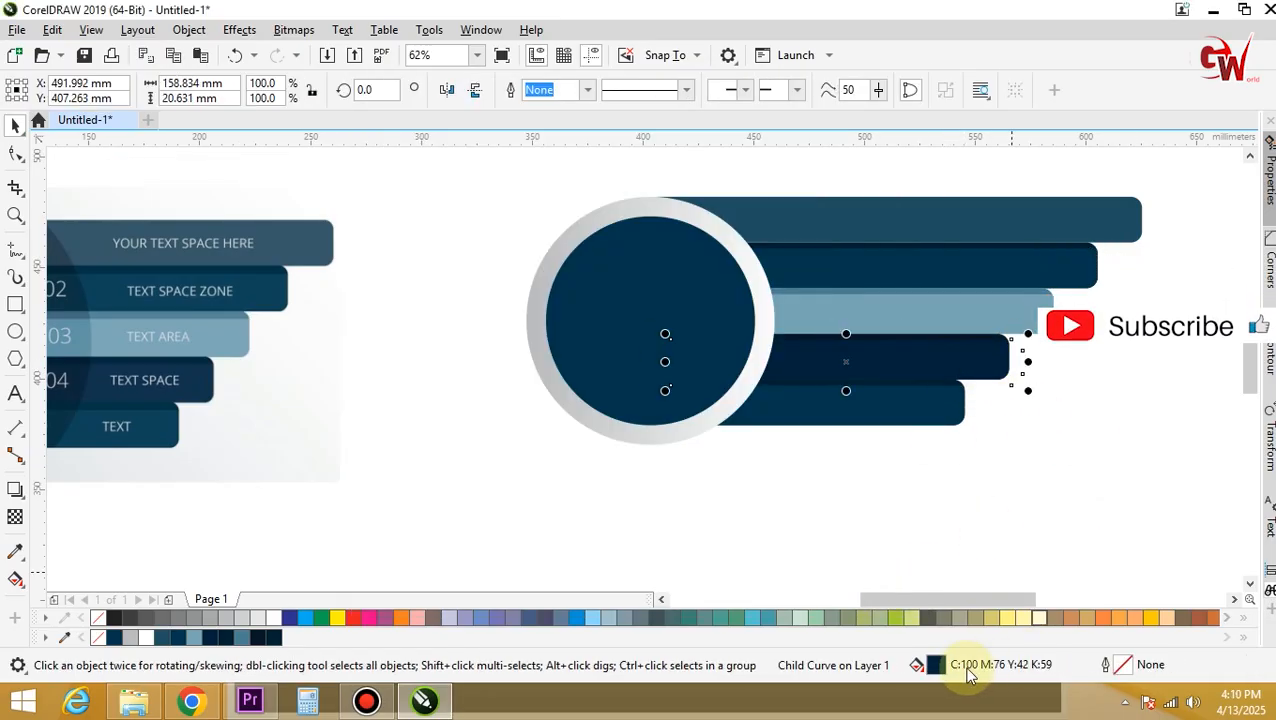
{"action": "double_click", "coordinate": [935, 667]}
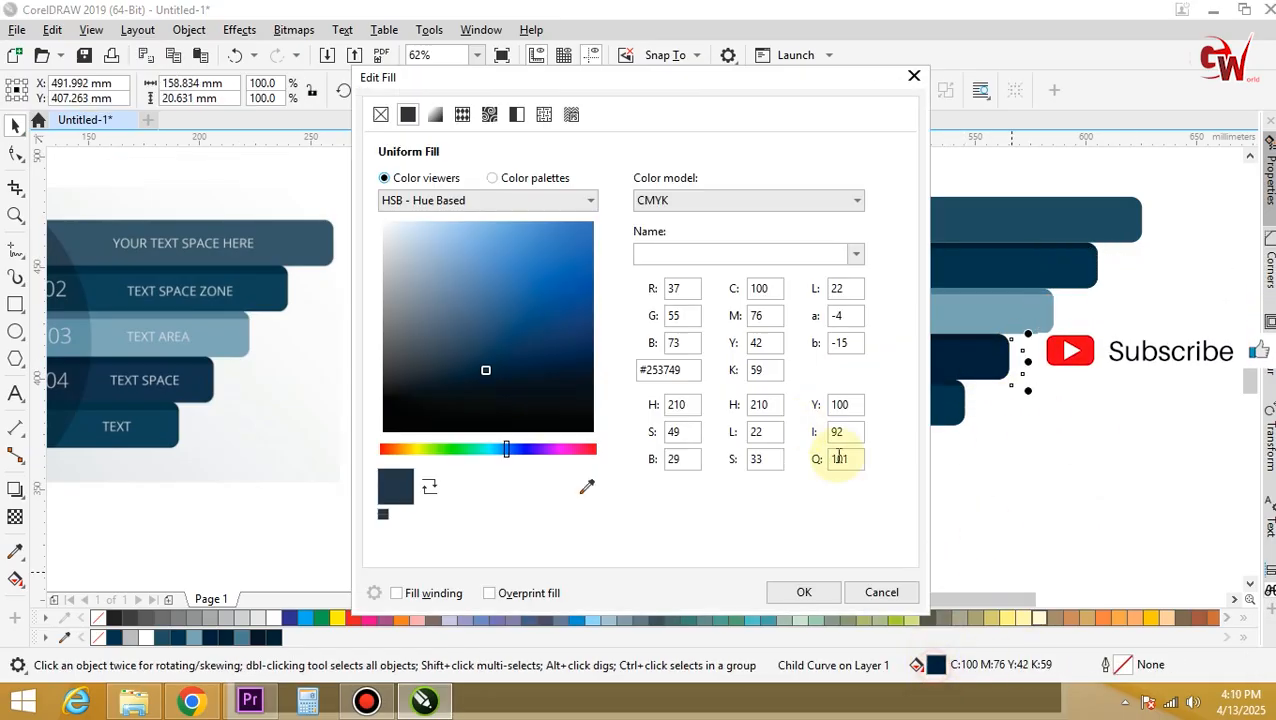
{"action": "left_click", "coordinate": [570, 331]}
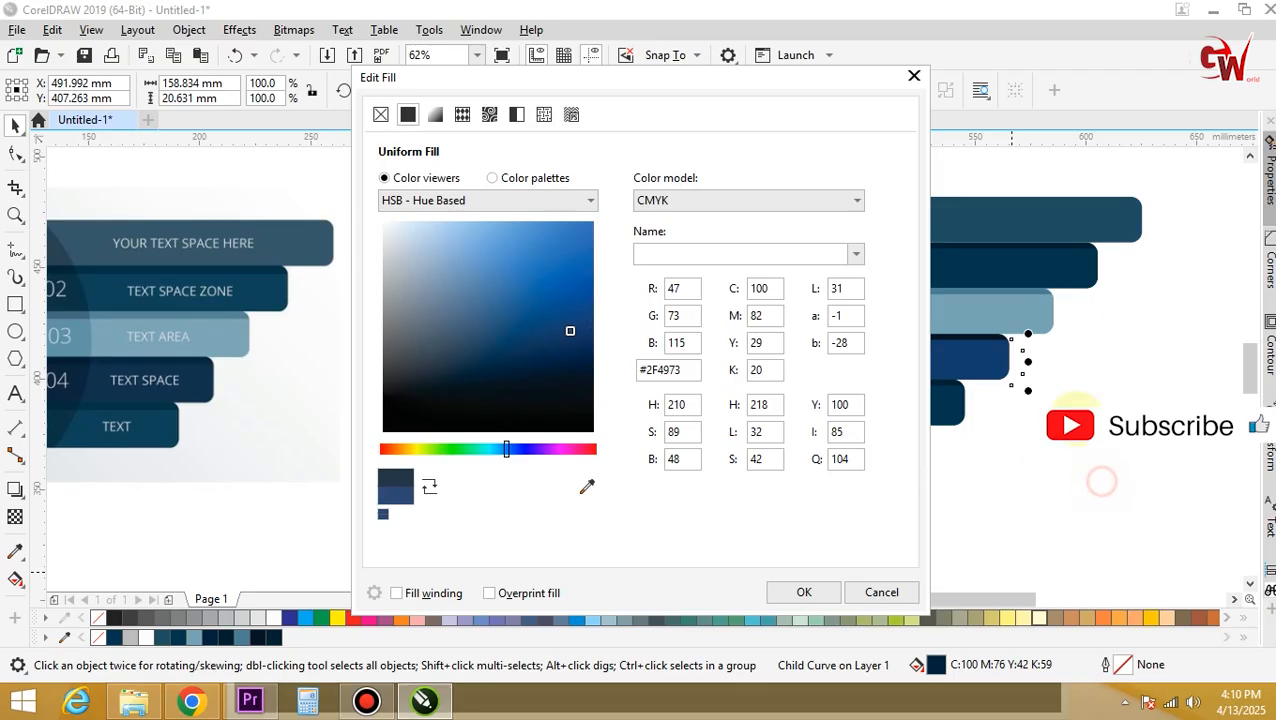
{"action": "left_click", "coordinate": [846, 594]}
{"action": "left_click", "coordinate": [1037, 445]}
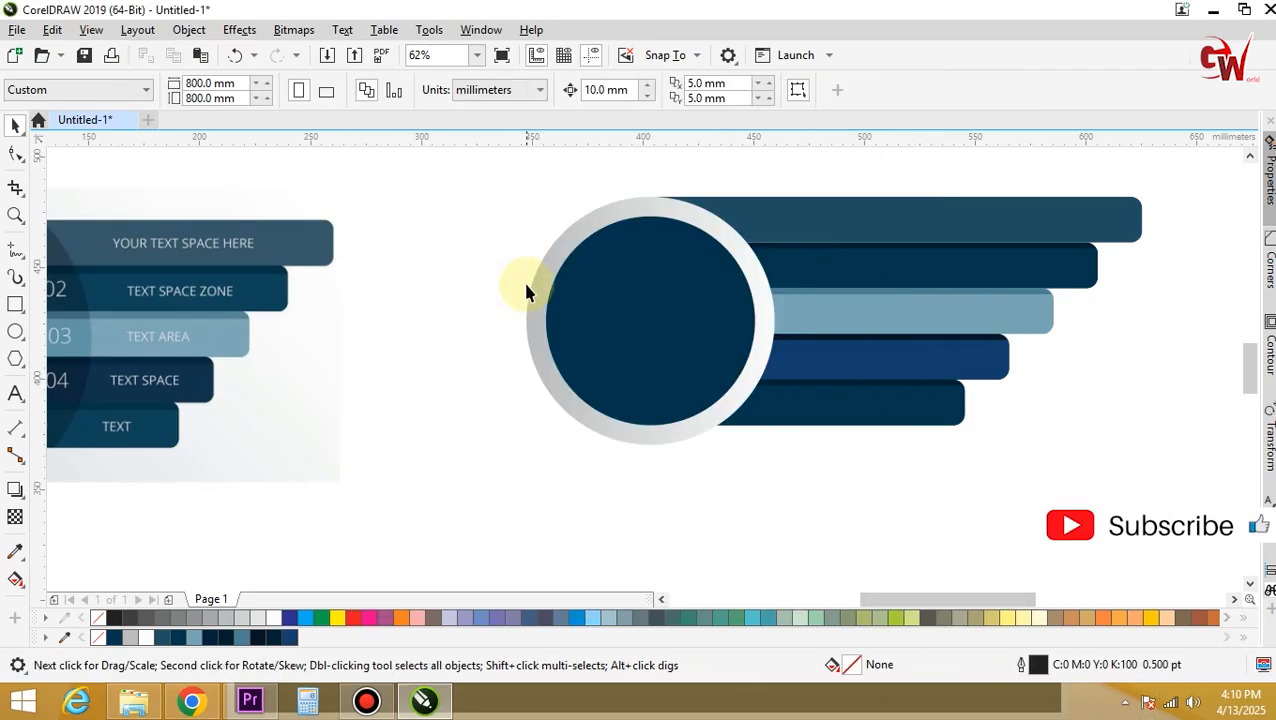
- Create an enlarged concentric copy of the grey gradient circle, about 145 mm in diameter, and fill it with 50% black
{"action": "left_click", "coordinate": [655, 199]}
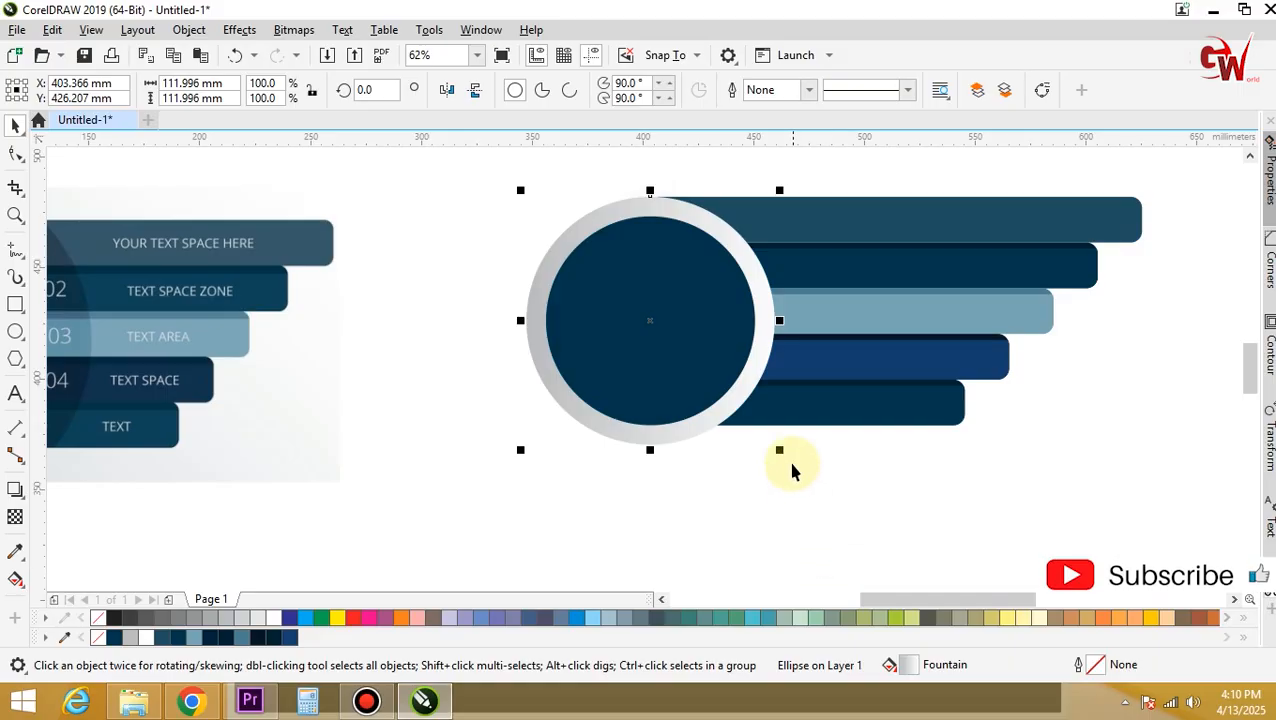
{"action": "left_click_drag", "start_coordinate": [780, 450], "coordinate": [838, 470]}
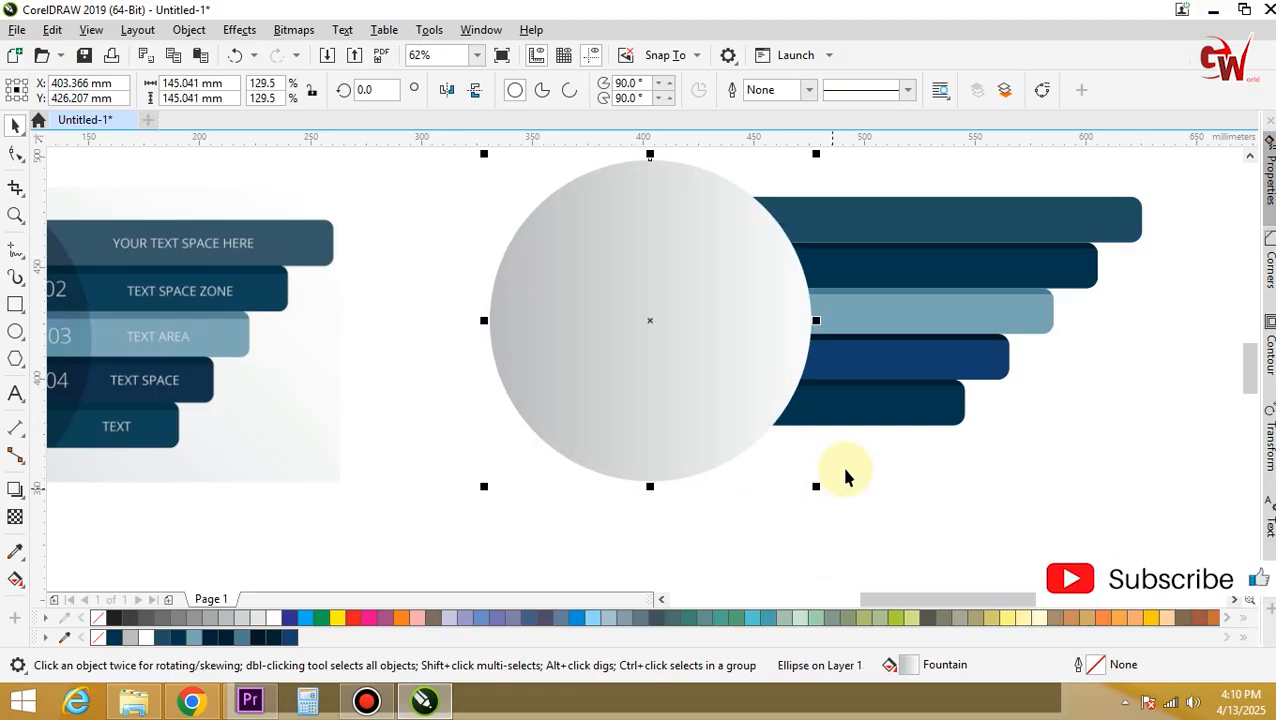
{"action": "left_click", "coordinate": [194, 617]}
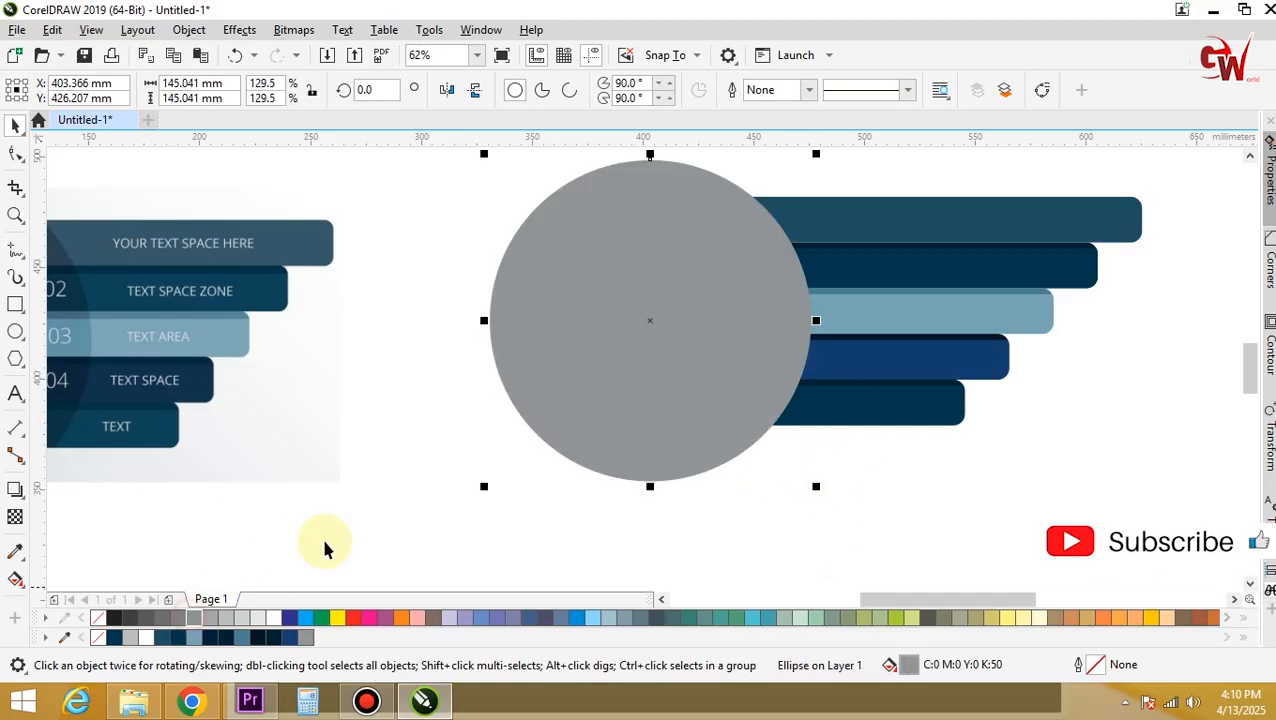
- Set the enlarged grey circle's transparency merge mode to Multiply and move it behind the dark blue centre circle
{"action": "left_click", "coordinate": [15, 517]}
{"action": "left_click", "coordinate": [239, 91]}
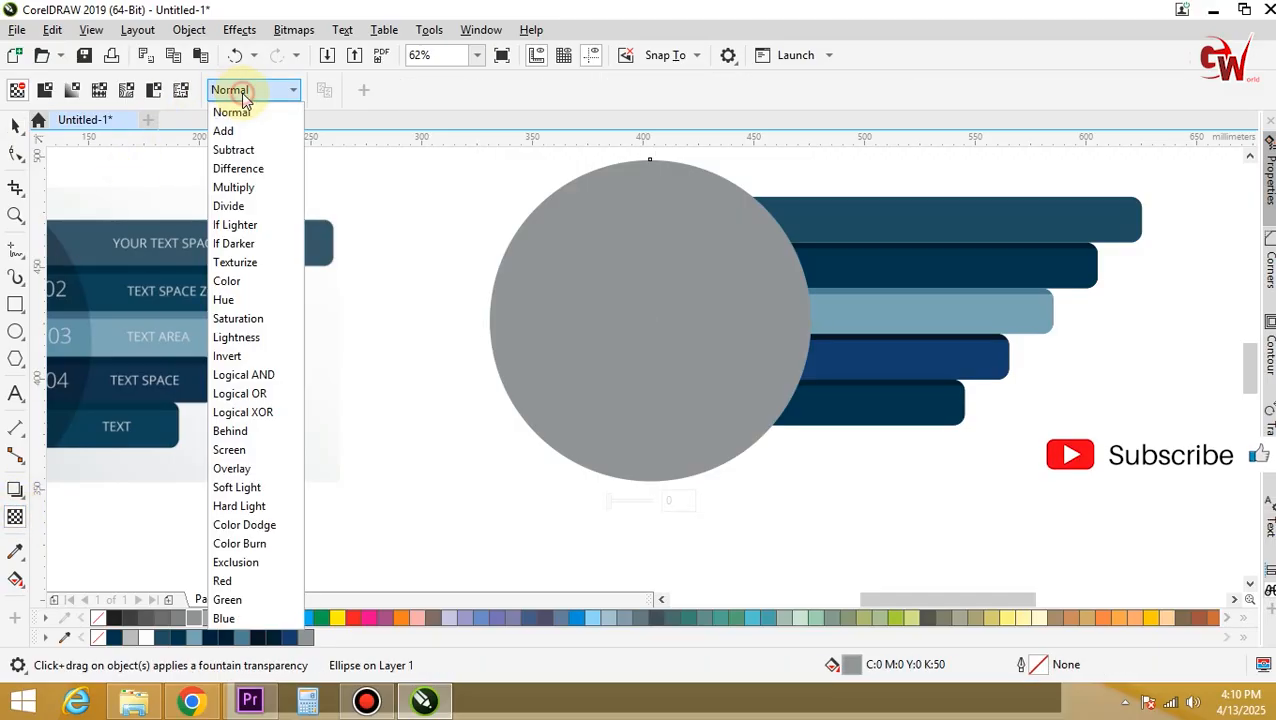
{"action": "left_click", "coordinate": [234, 191]}
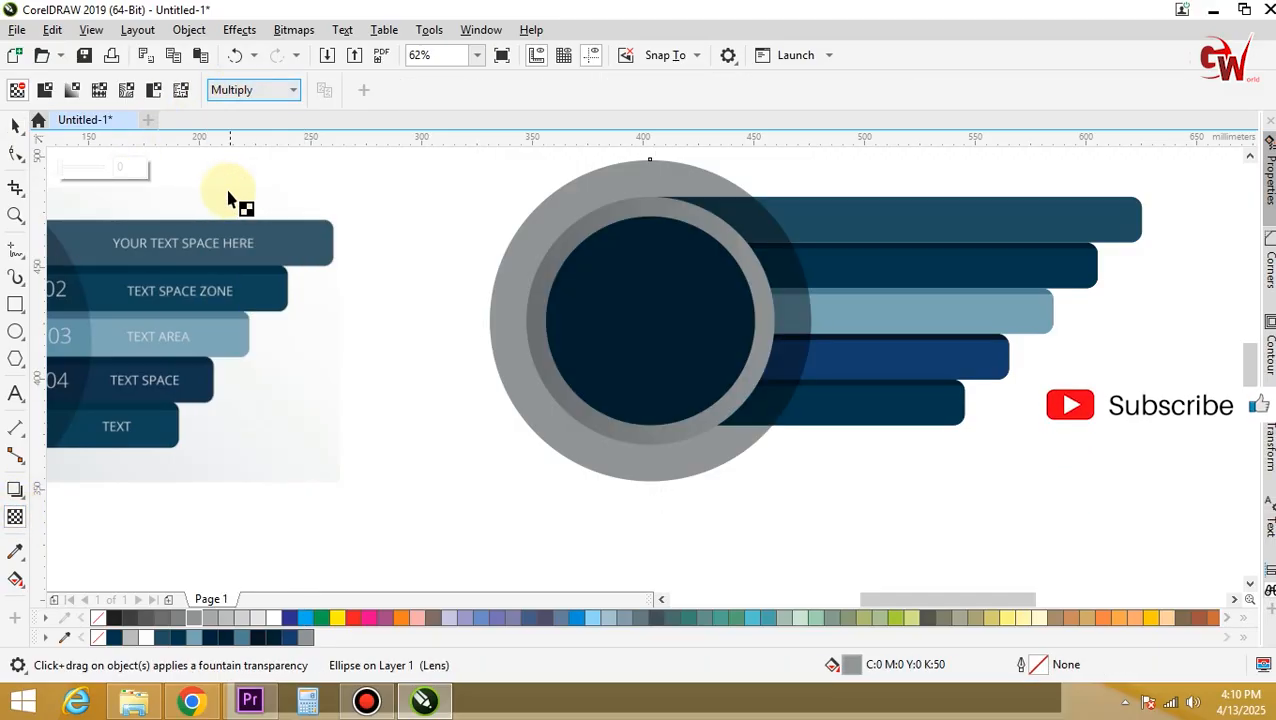
{"action": "left_click", "coordinate": [16, 123]}
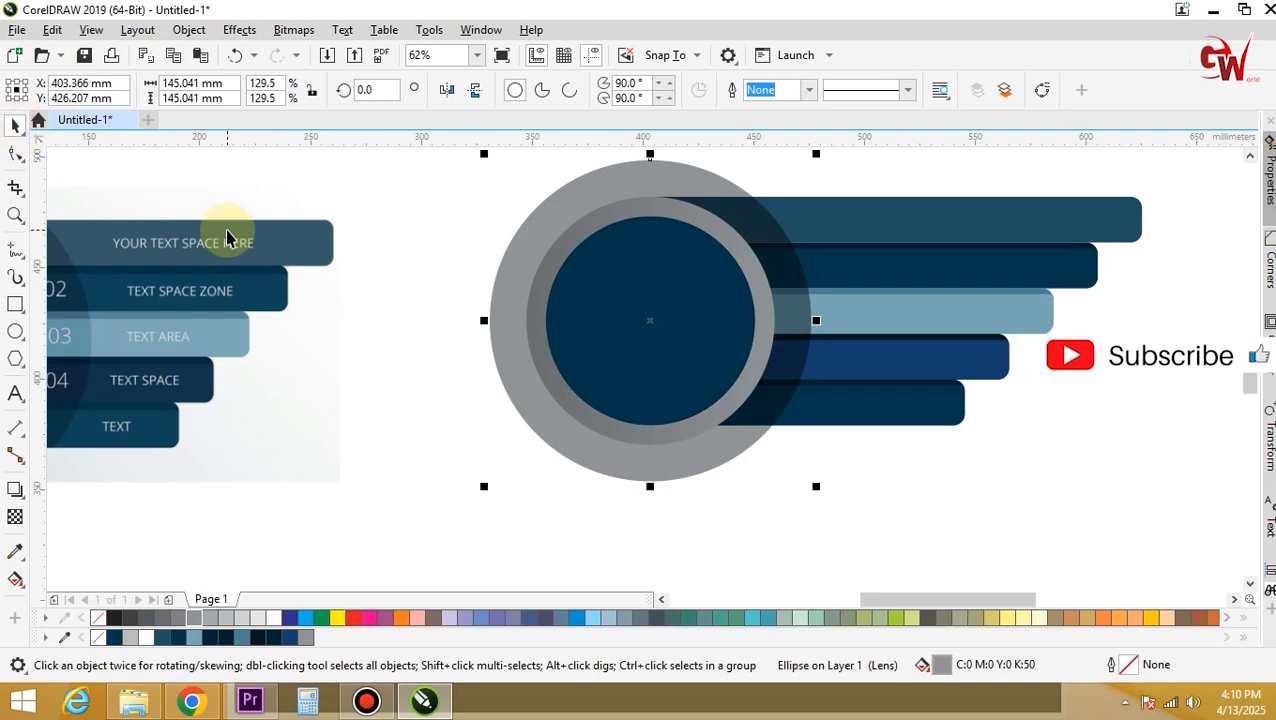
- Group the five staggered coloured bars into a single object
{"action": "left_click_drag", "start_coordinate": [910, 225], "coordinate": [1012, 468]}
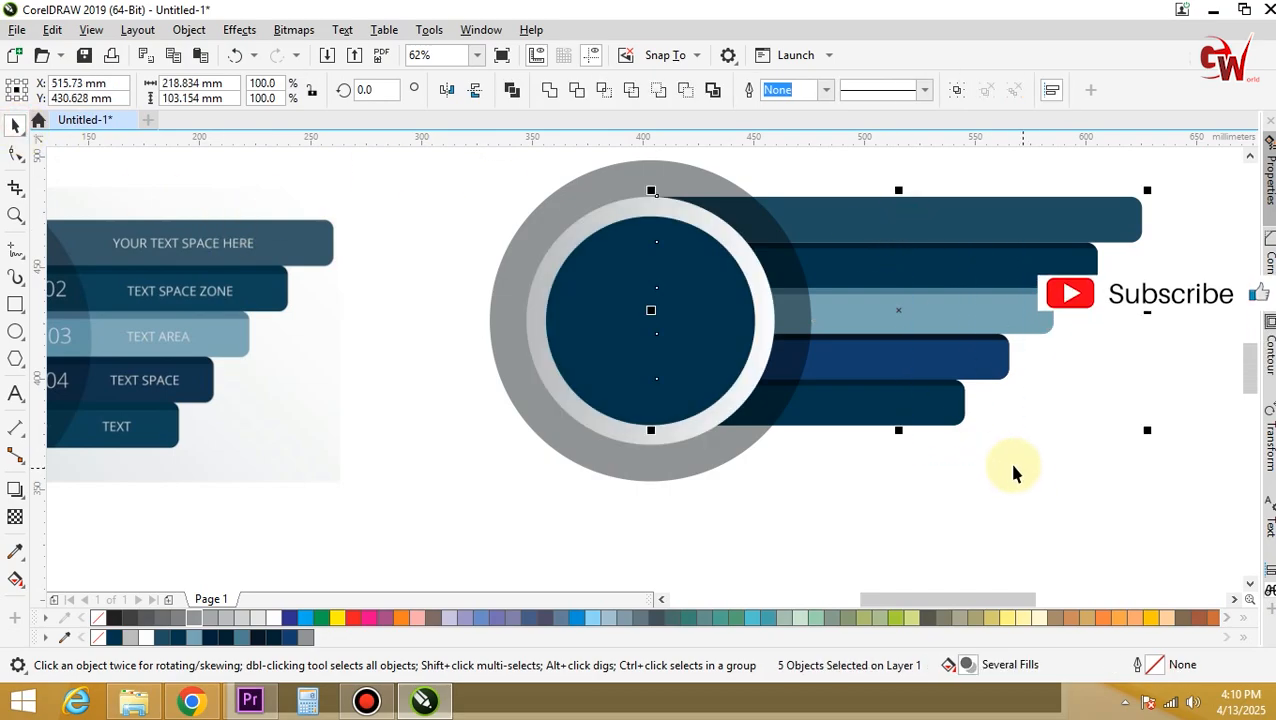
{"action": "left_click", "coordinate": [960, 90]}
- Try to PowerClip the large grey shadow circle inside the grouped bars and undo the attempt
{"action": "left_click", "coordinate": [700, 177], "text": "ctrl"}
{"action": "right_click", "coordinate": [701, 180]}
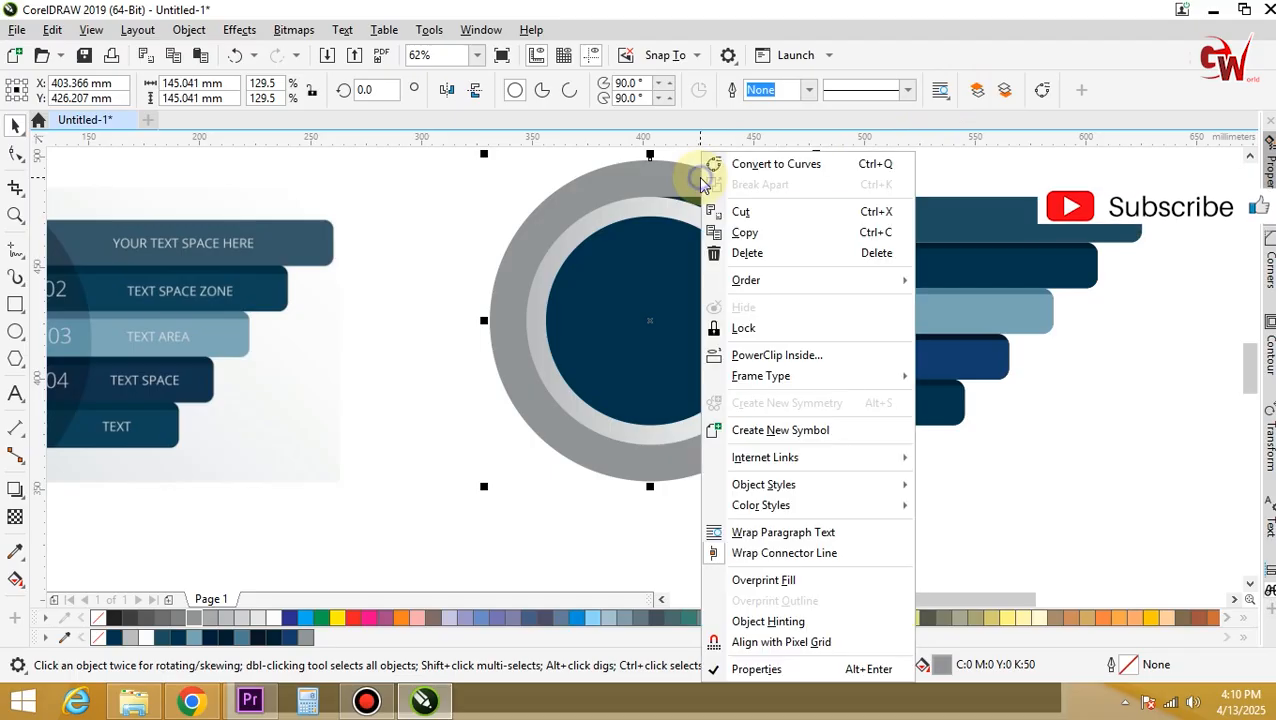
{"action": "left_click", "coordinate": [815, 355]}
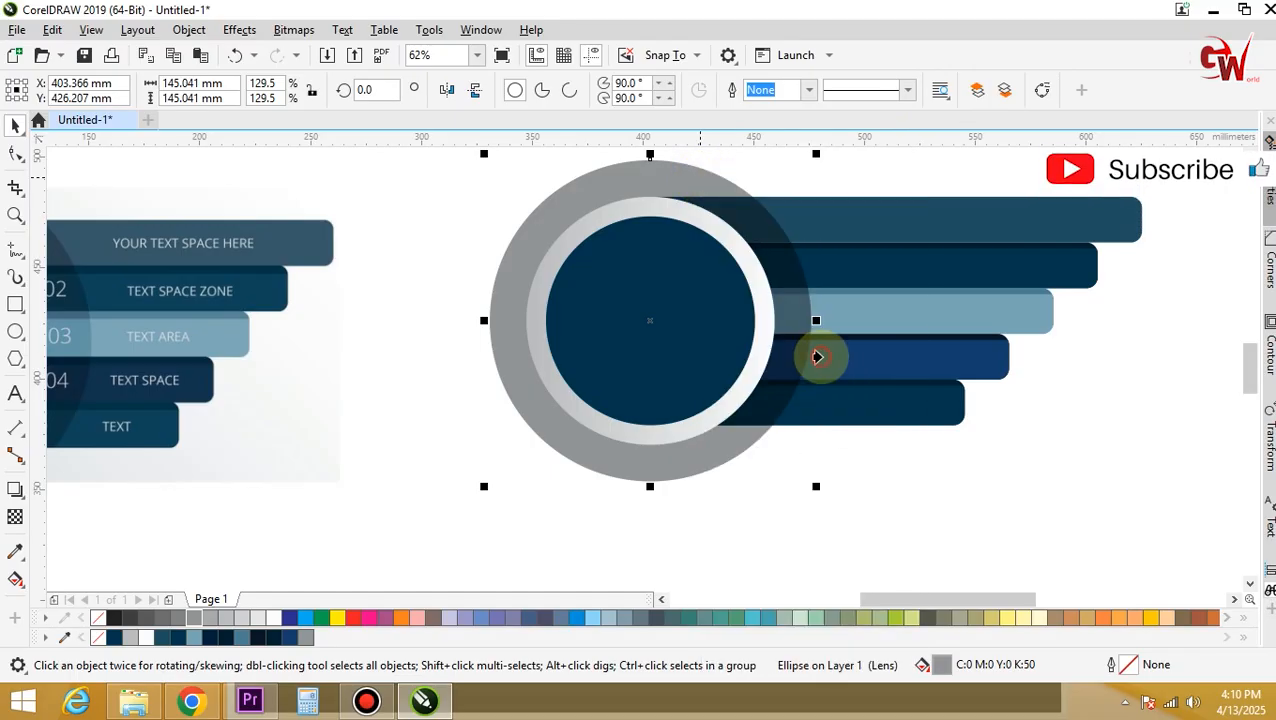
{"action": "left_click", "coordinate": [924, 338]}
{"action": "key", "text": "ctrl+z"}
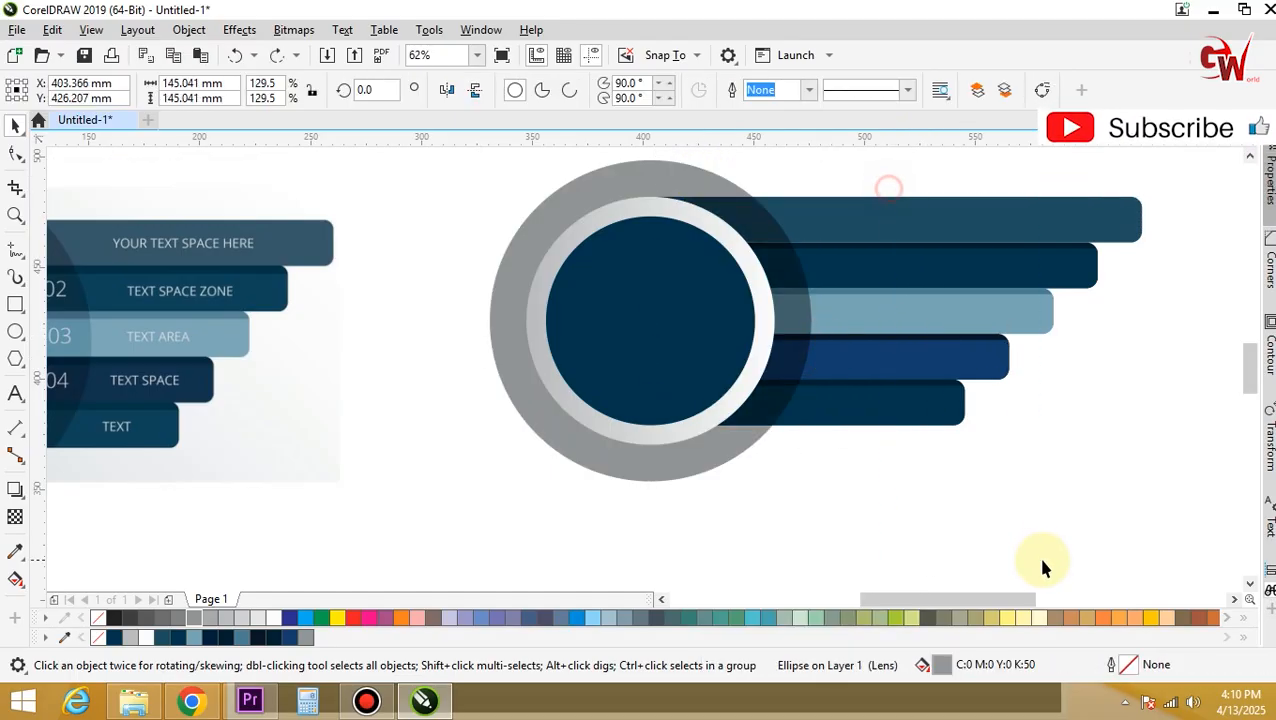
- Intersect the grouped bars with the large grey shadow circle and delete the original grey circle
{"action": "left_click", "coordinate": [716, 183]}
{"action": "left_click", "coordinate": [860, 219], "text": "shift"}
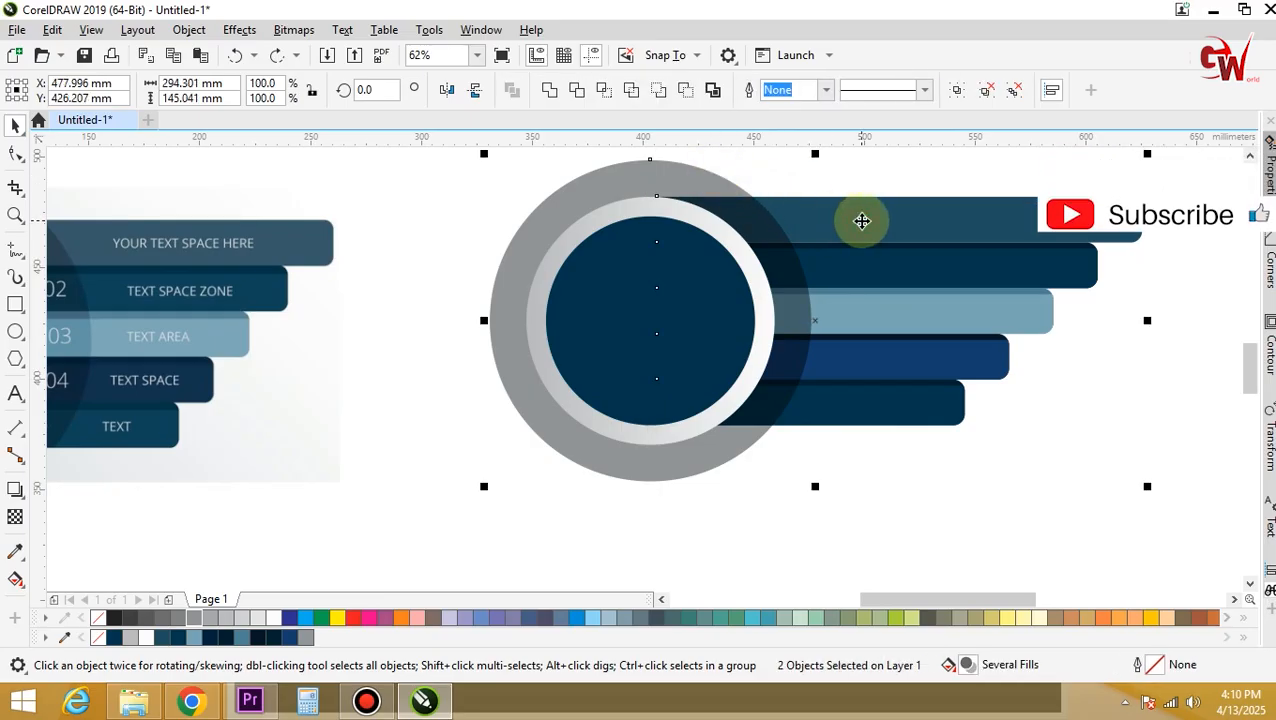
{"action": "left_click", "coordinate": [960, 221]}
{"action": "left_click", "coordinate": [909, 179]}
{"action": "left_click", "coordinate": [932, 226]}
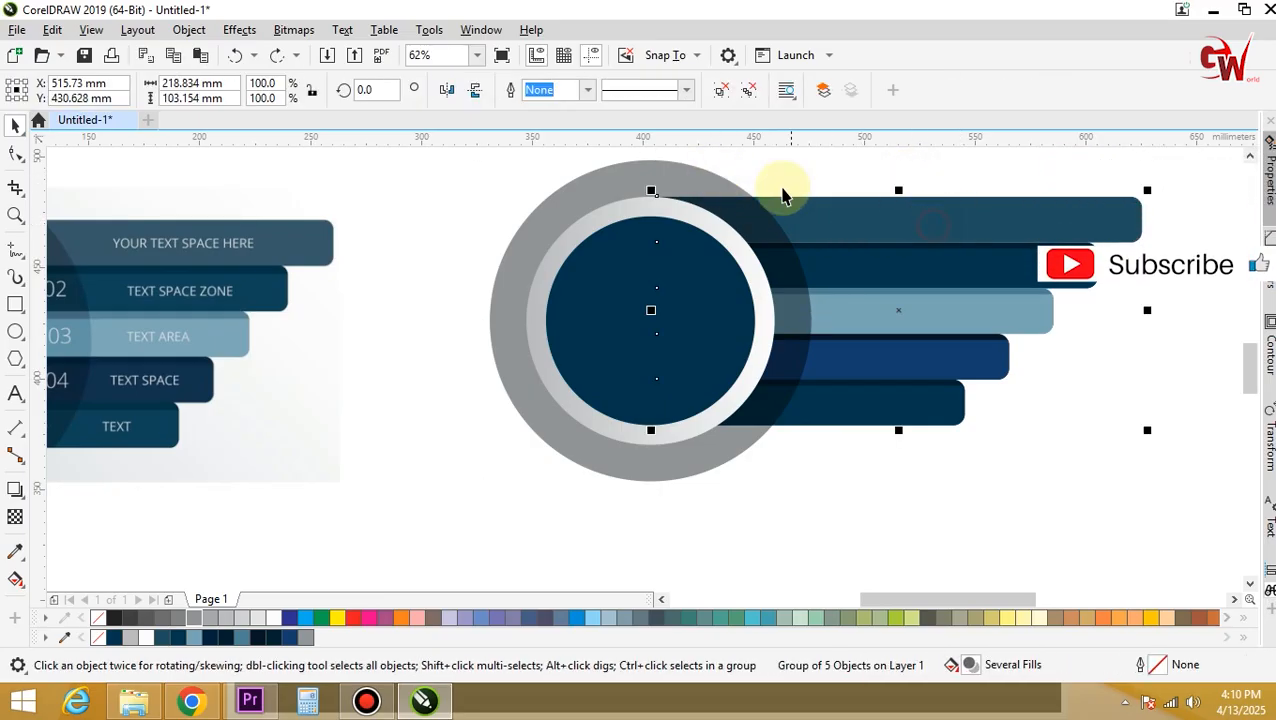
{"action": "left_click", "coordinate": [706, 183], "text": "shift"}
{"action": "left_click", "coordinate": [604, 90]}
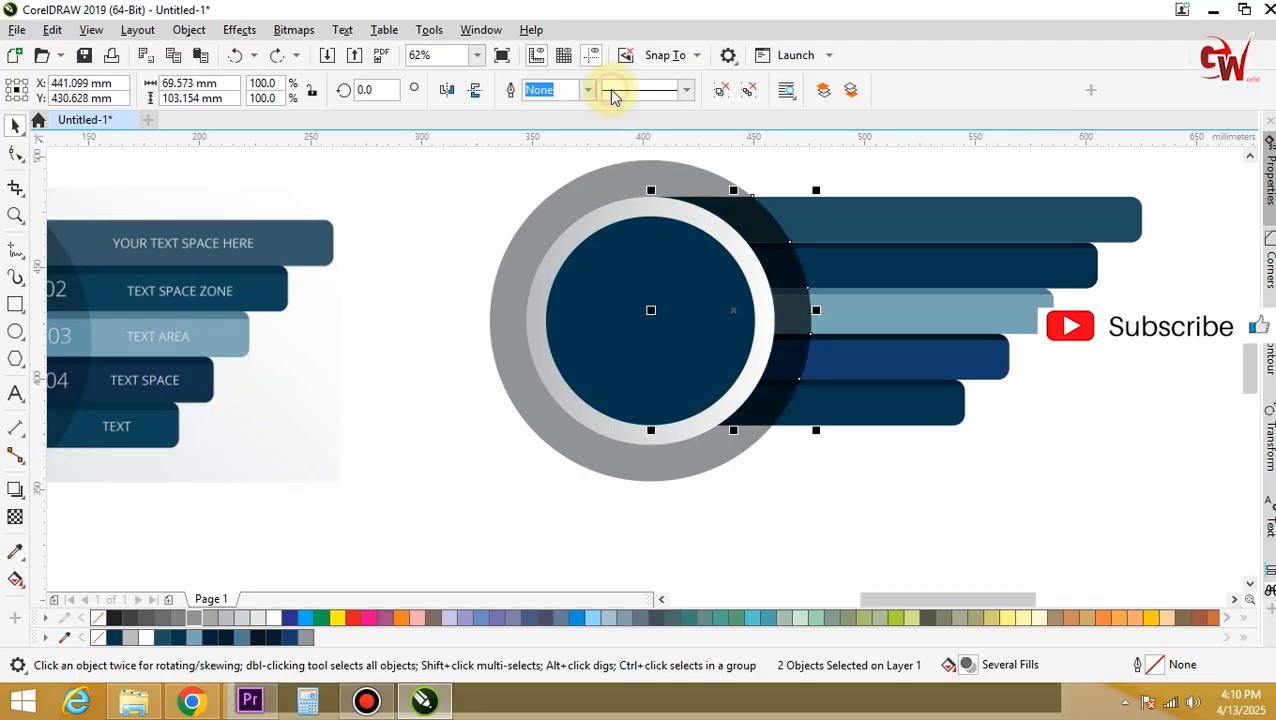
{"action": "left_click", "coordinate": [609, 175]}
{"action": "key", "text": "Delete"}
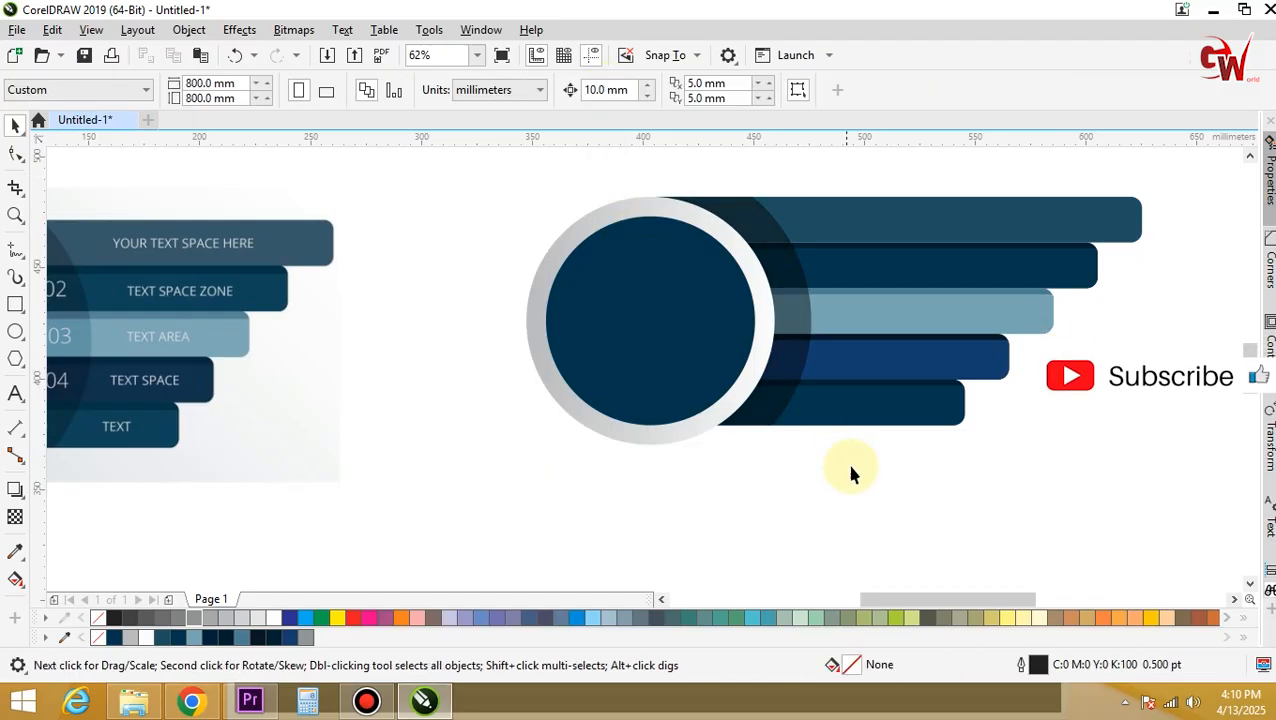
- Delete the reference infographic image from the page
{"action": "scroll", "coordinate": [845, 438], "scroll_direction": "down", "scroll_amount": 2}
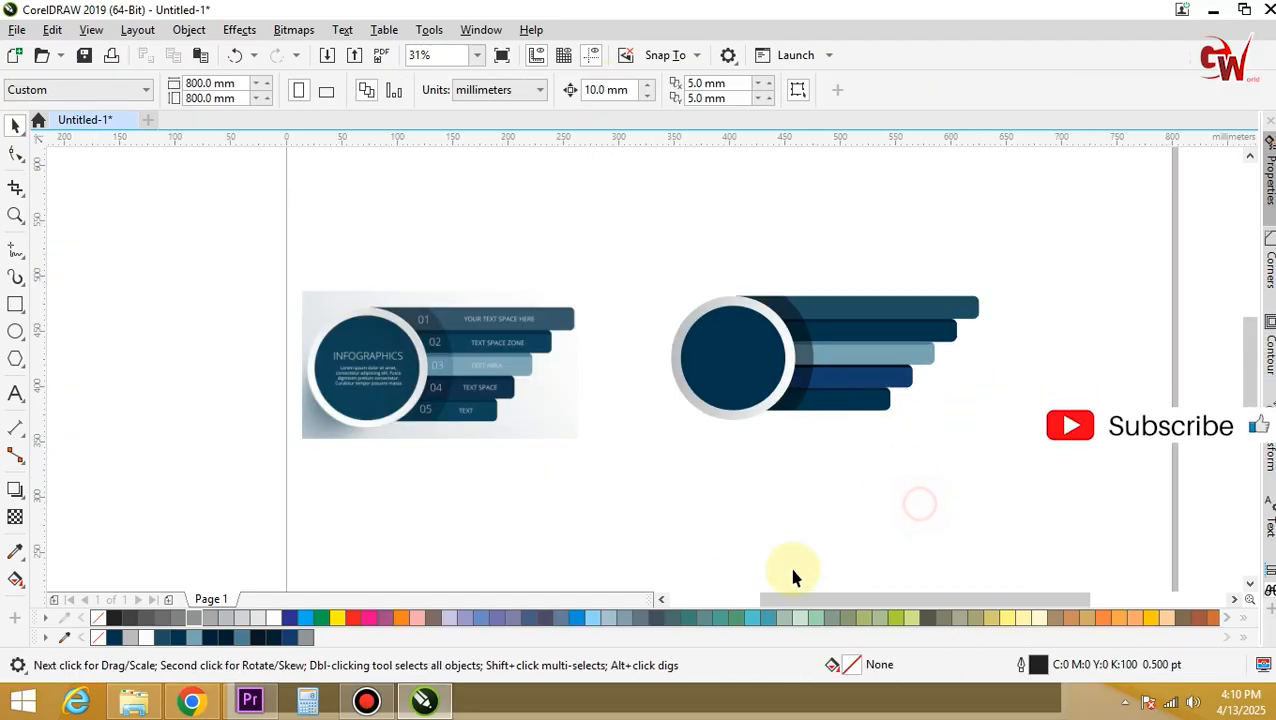
{"action": "left_click", "coordinate": [497, 408]}
{"action": "key", "text": "Delete"}
- Group the circles, bars and shadow of the infographic and centre the group on the page
{"action": "left_click_drag", "start_coordinate": [584, 228], "coordinate": [1143, 470]}
{"action": "key", "text": "ctrl+g"}
{"action": "left_click", "coordinate": [1017, 424]}
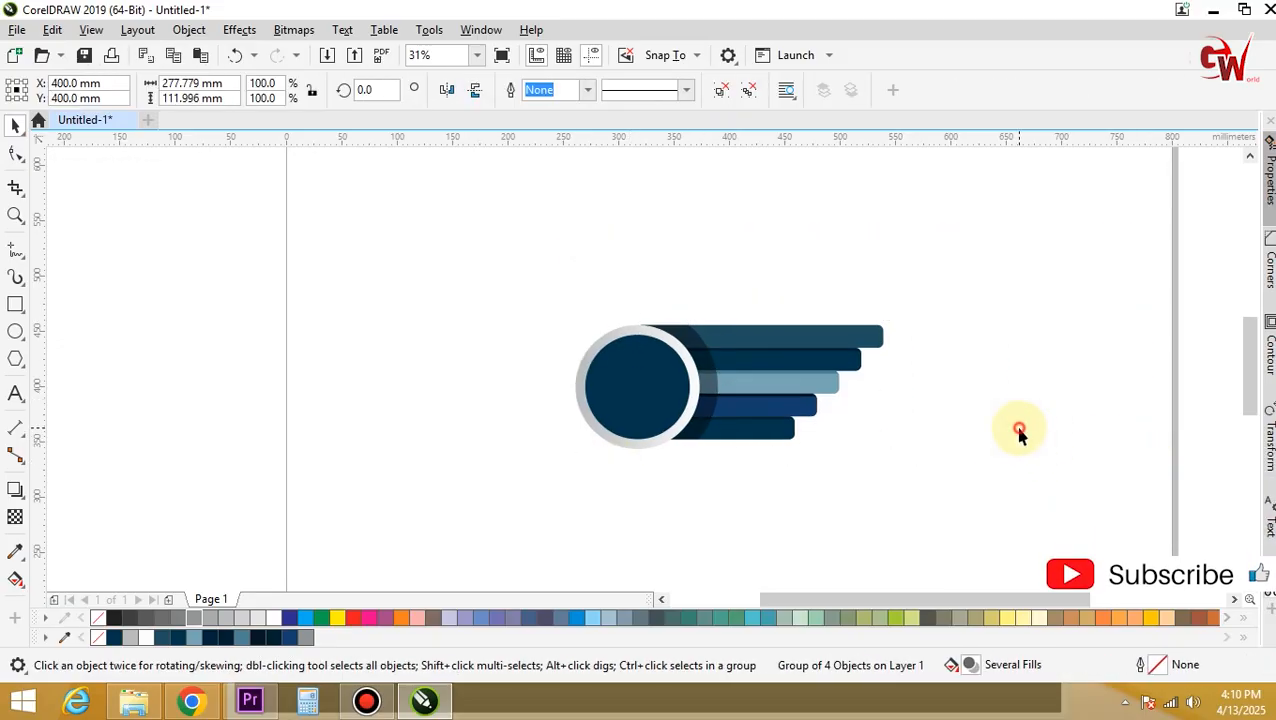
{"action": "key", "text": "F4"}
{"action": "scroll", "coordinate": [607, 379], "scroll_direction": "down", "scroll_amount": 3}
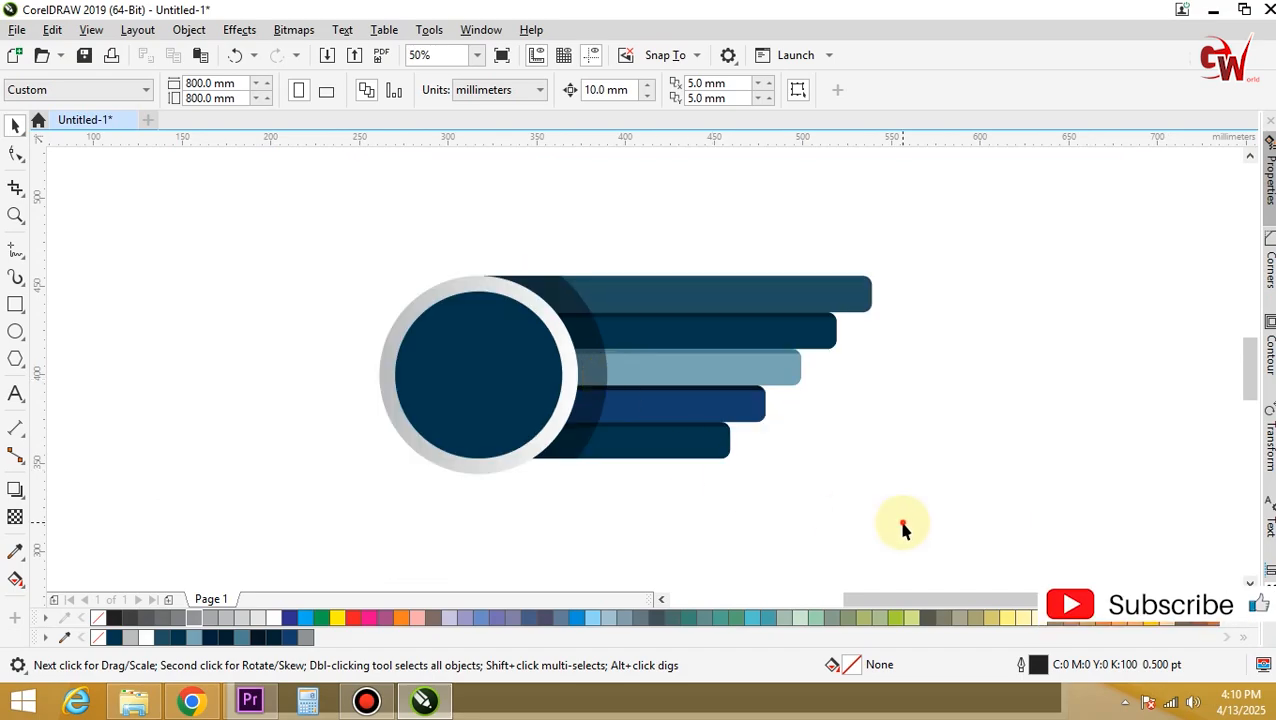
{"action": "left_click", "coordinate": [903, 524]}
- Draw a background rectangle about 363 × 176 mm over the infographic and give it a diagonal fountain fill from 10% black to white
{"action": "key", "text": "F6"}
{"action": "mouse_move", "coordinate": [297, 227]}
{"action": "left_mouse_down"}
{"action": "mouse_move", "coordinate": [900, 541]}
{"action": "mouse_move", "coordinate": [941, 539]}
{"action": "left_mouse_up"}
{"action": "left_click", "coordinate": [248, 619]}
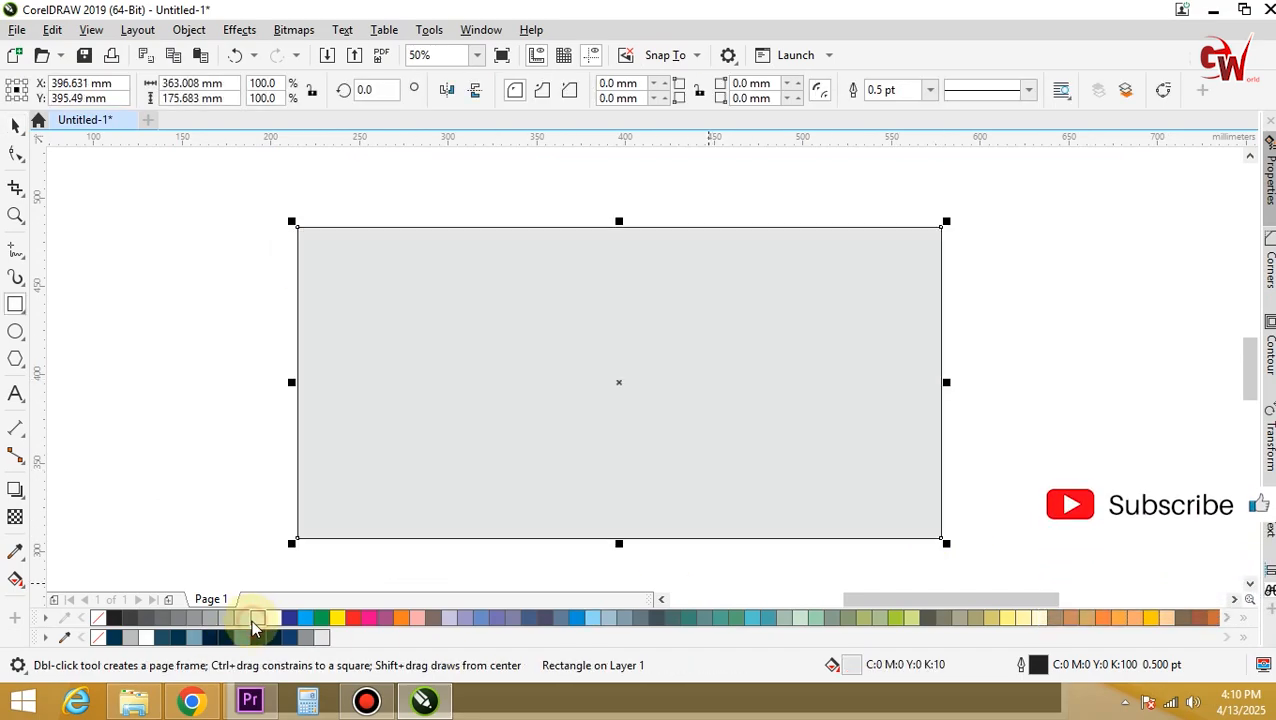
{"action": "left_click", "coordinate": [14, 579]}
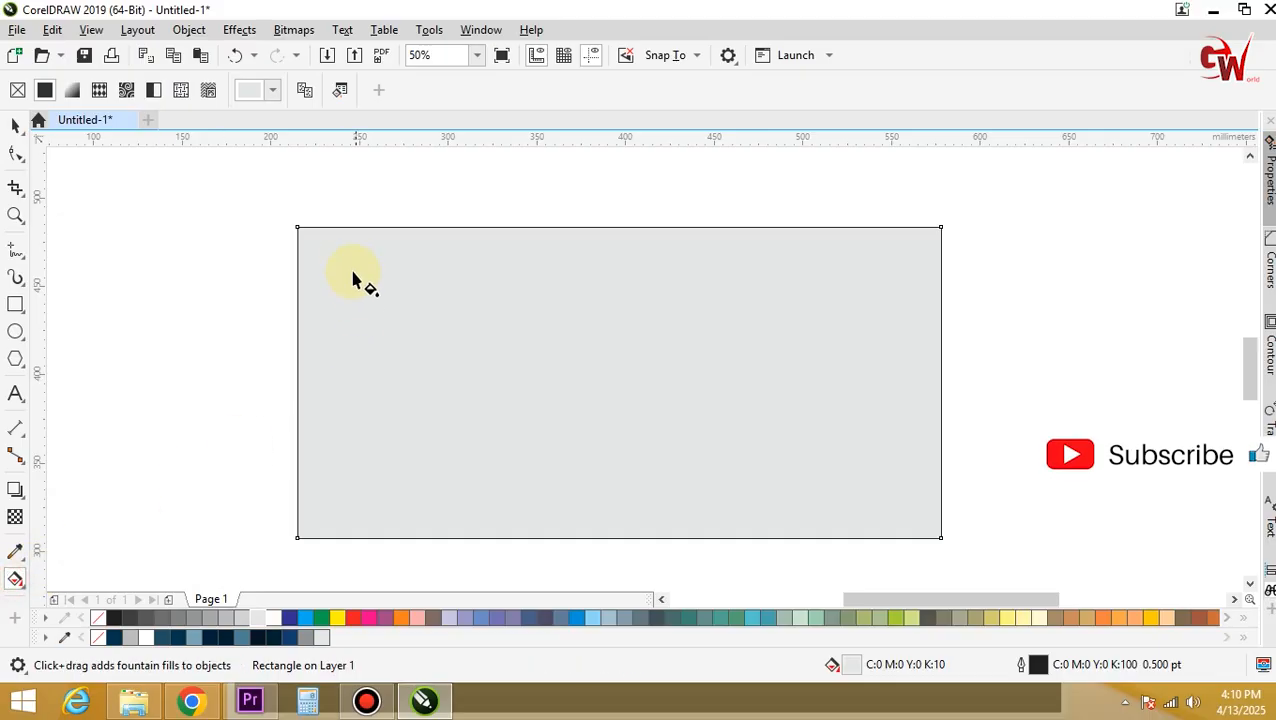
{"action": "left_click_drag", "start_coordinate": [343, 247], "coordinate": [831, 498]}
- Send the gradient background rectangle behind the infographic and remove its outline
{"action": "key", "text": "space"}
{"action": "key", "text": "shift+Page_Down"}
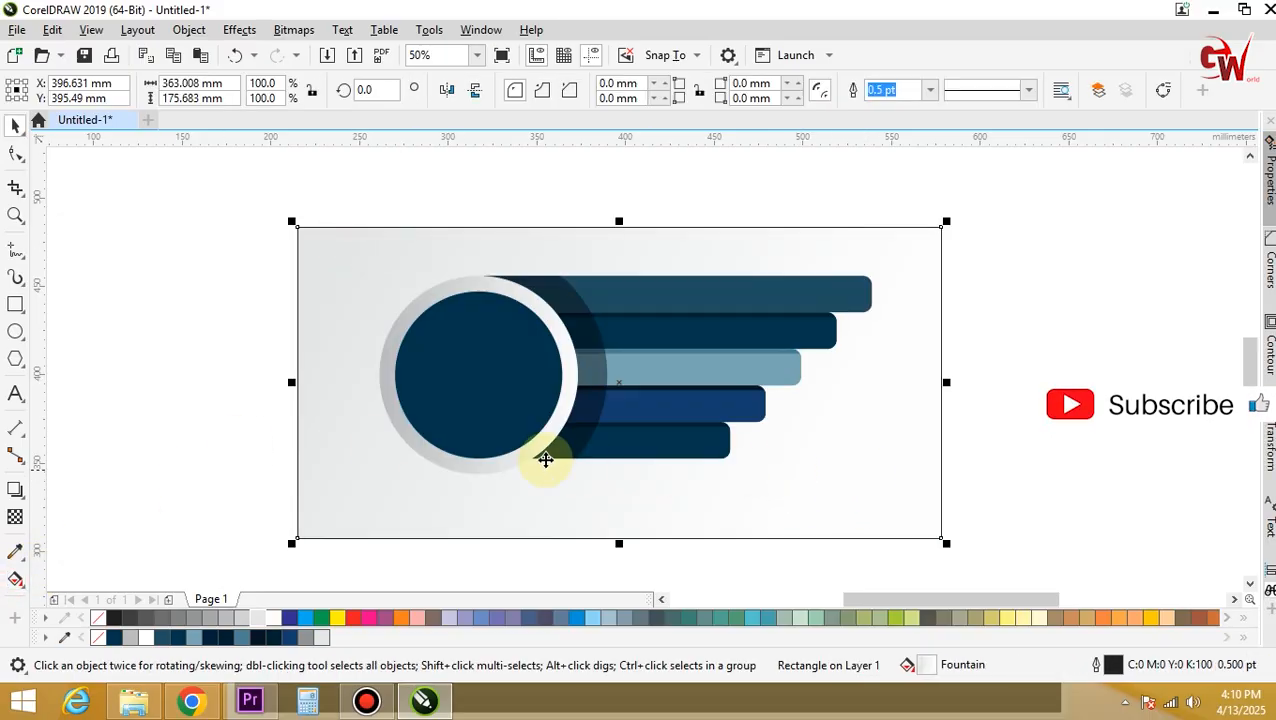
{"action": "right_click", "coordinate": [104, 618]}
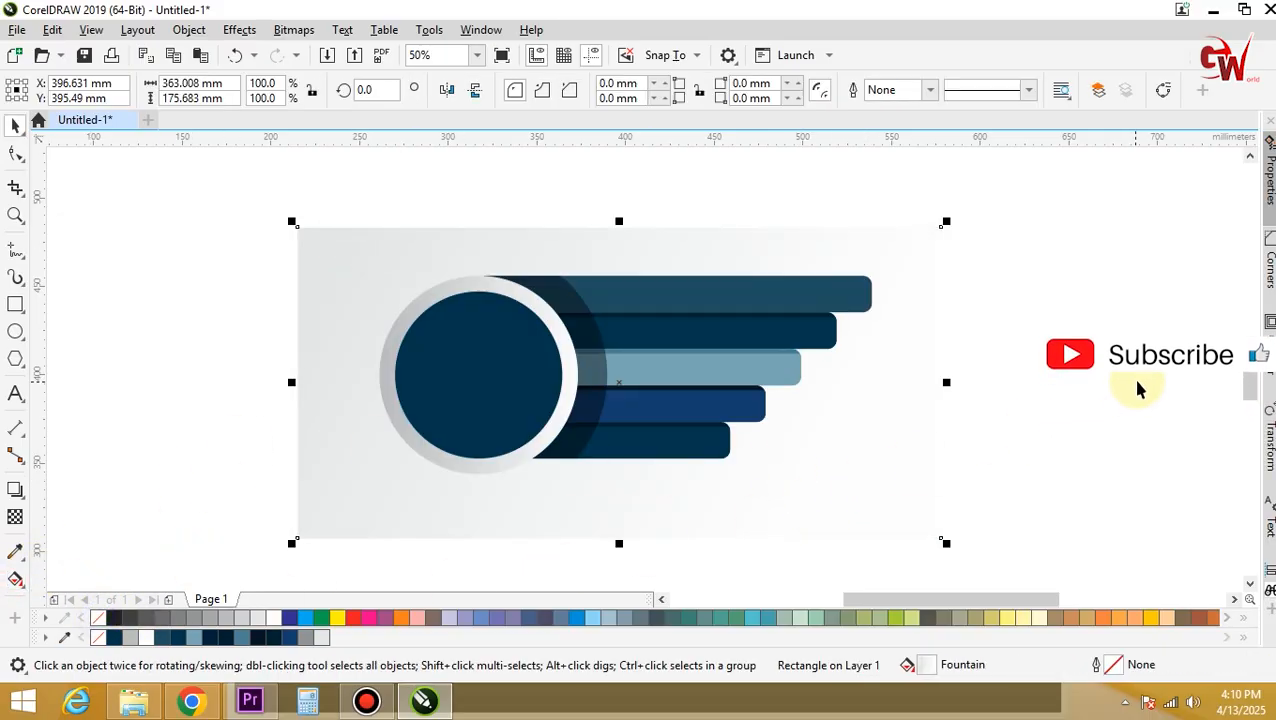